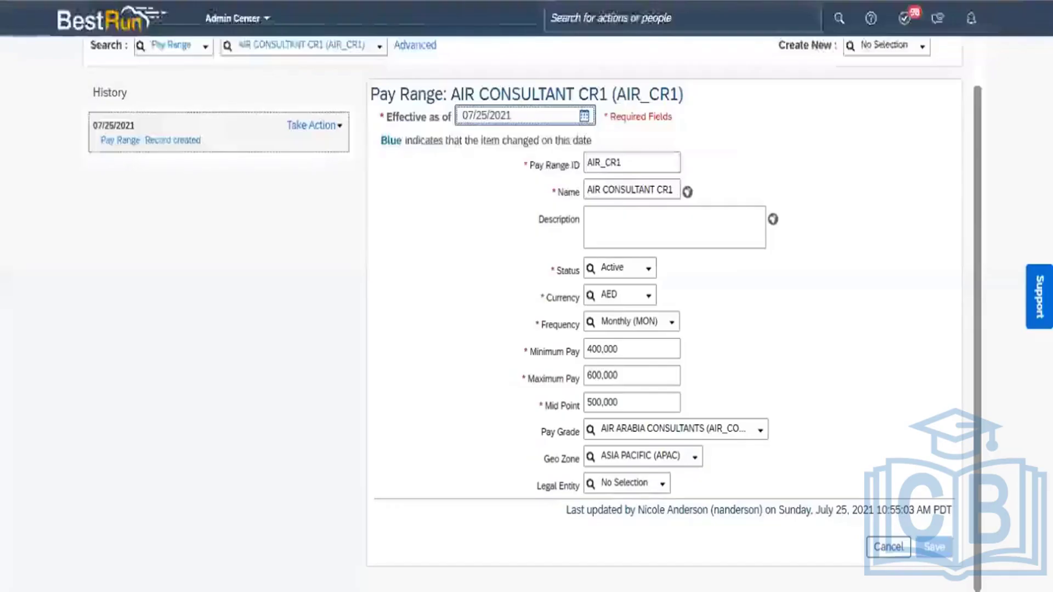
- Open the second matching employee's profile through the people search and check the subsections under Personal Information
click(583, 18)
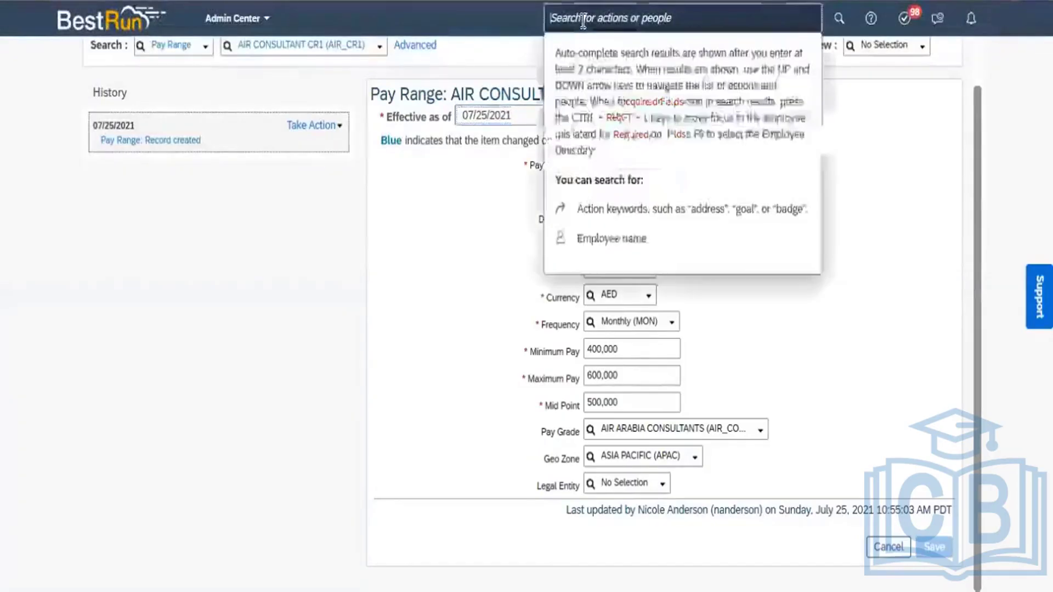
text(anil)
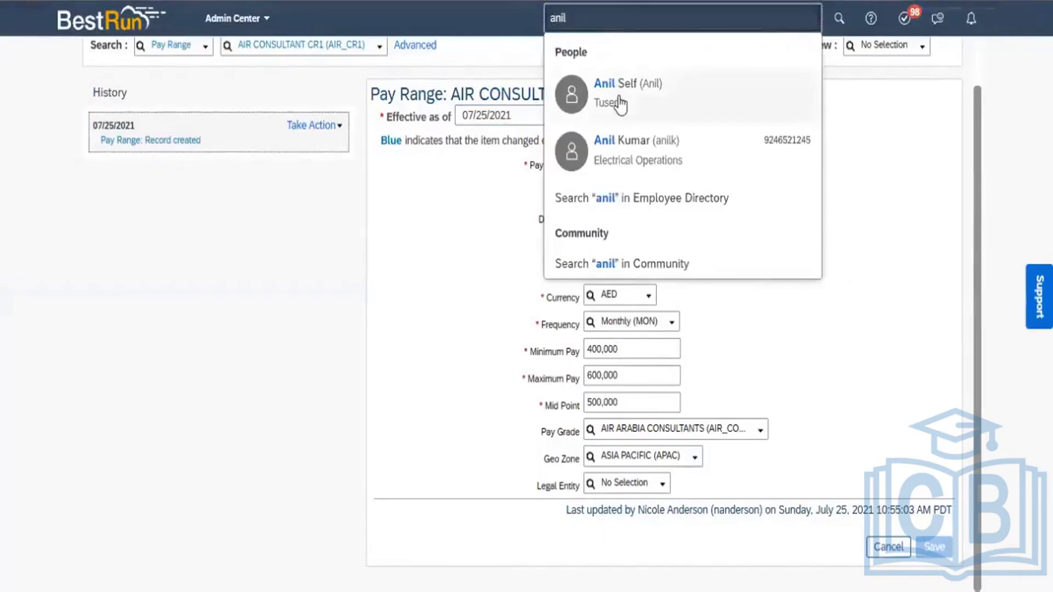
click(636, 155)
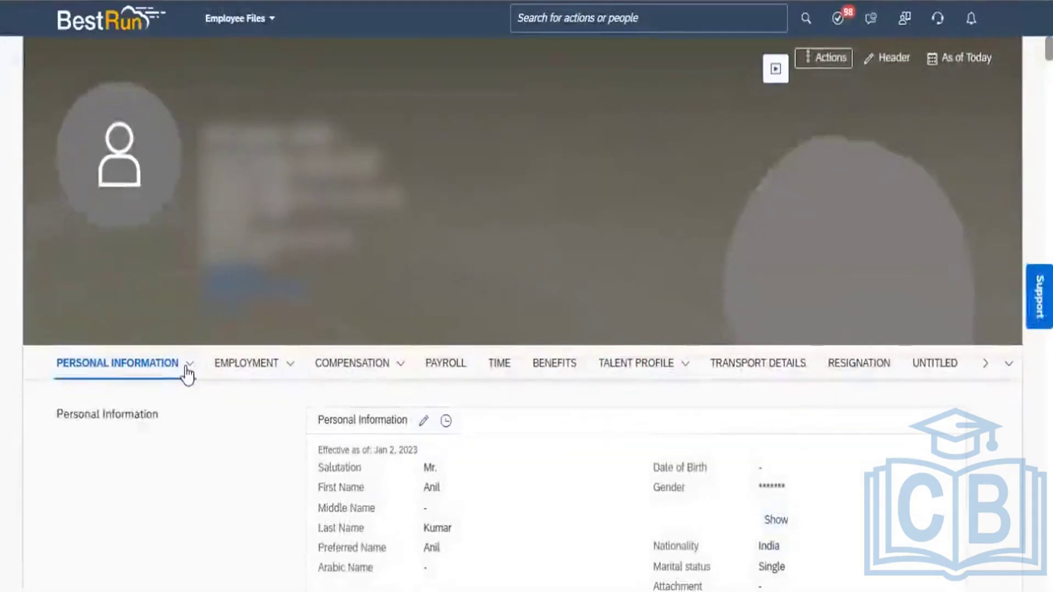
click(186, 369)
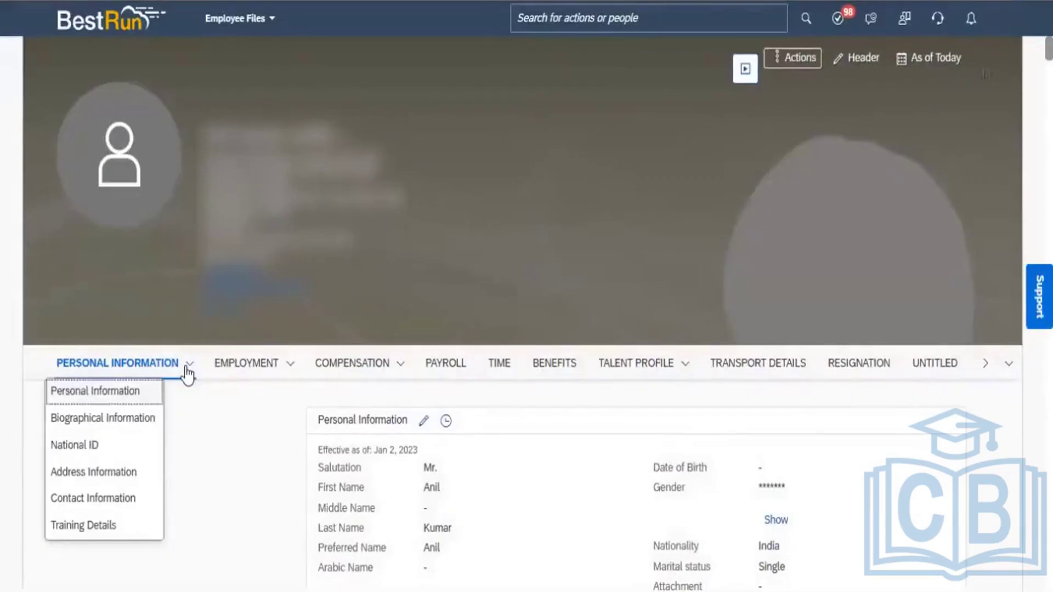
click(292, 369)
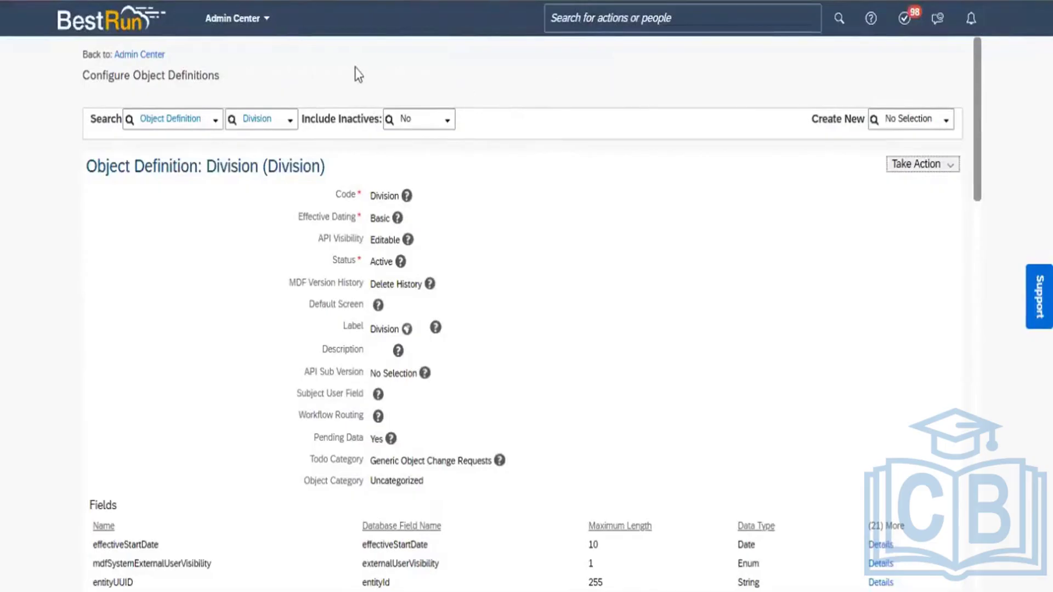
- Find the Training Details_TD object definition and permanently delete it, including its associated data and user interface
double_click(262, 119)
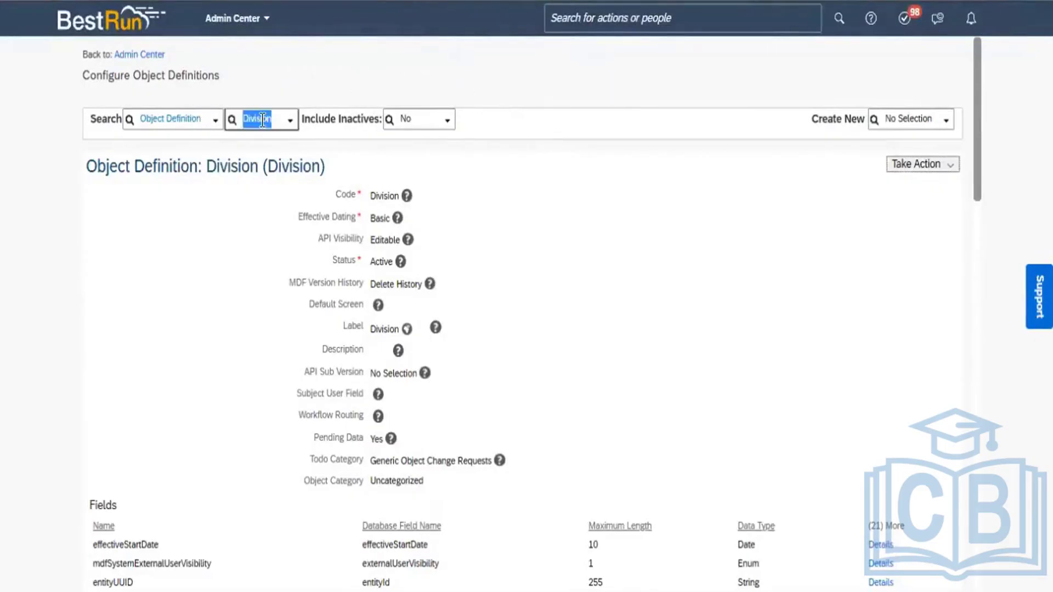
text(trai)
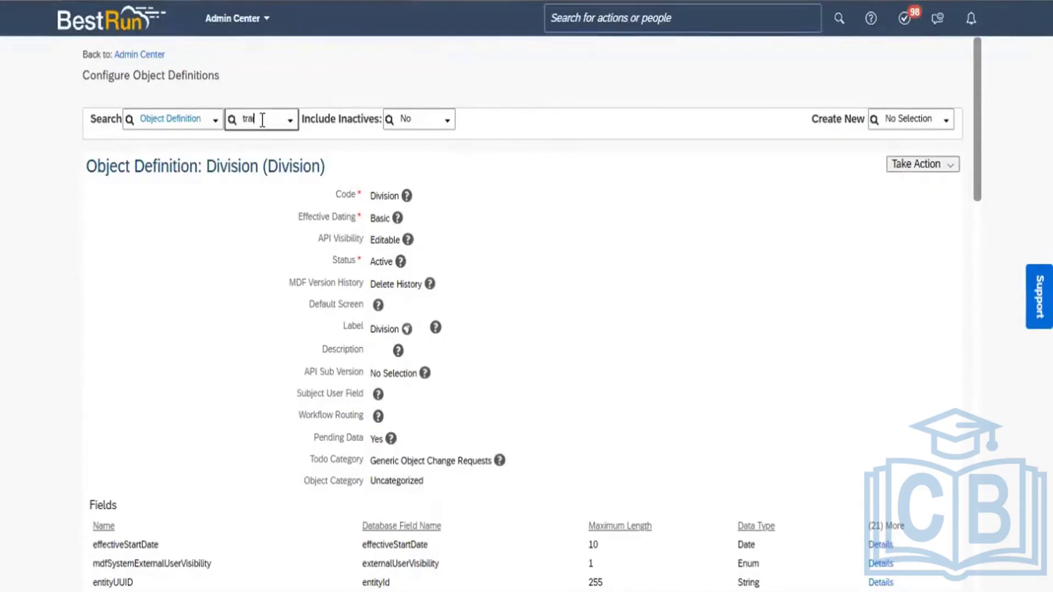
text(ning)
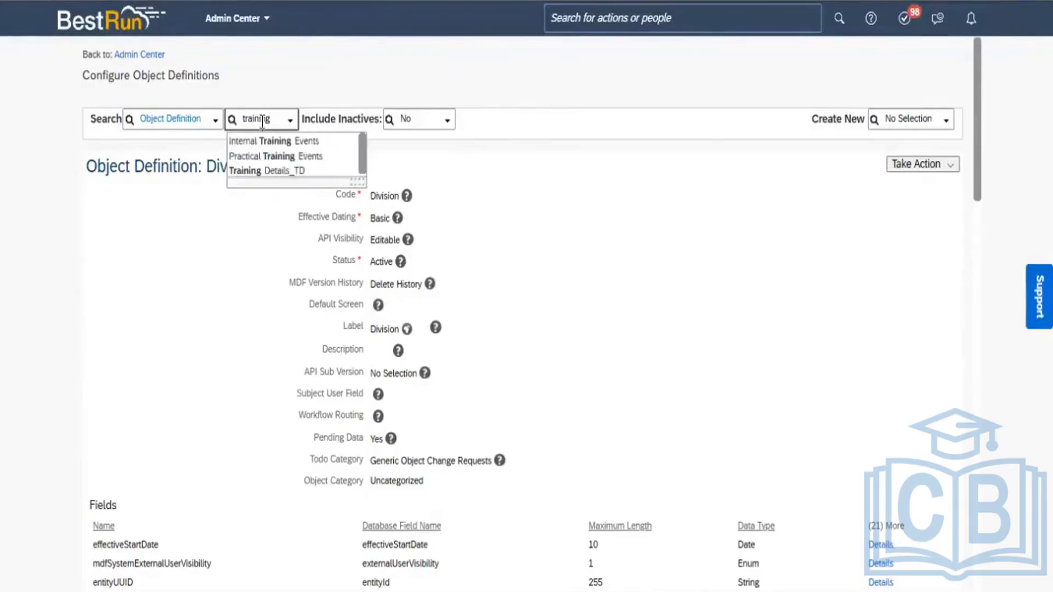
click(287, 172)
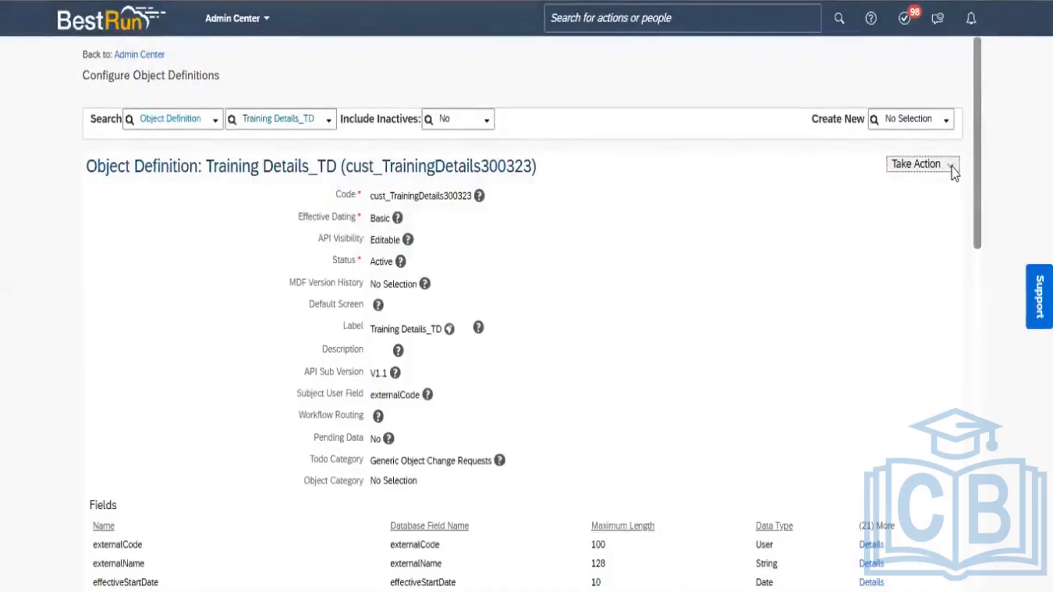
click(953, 170)
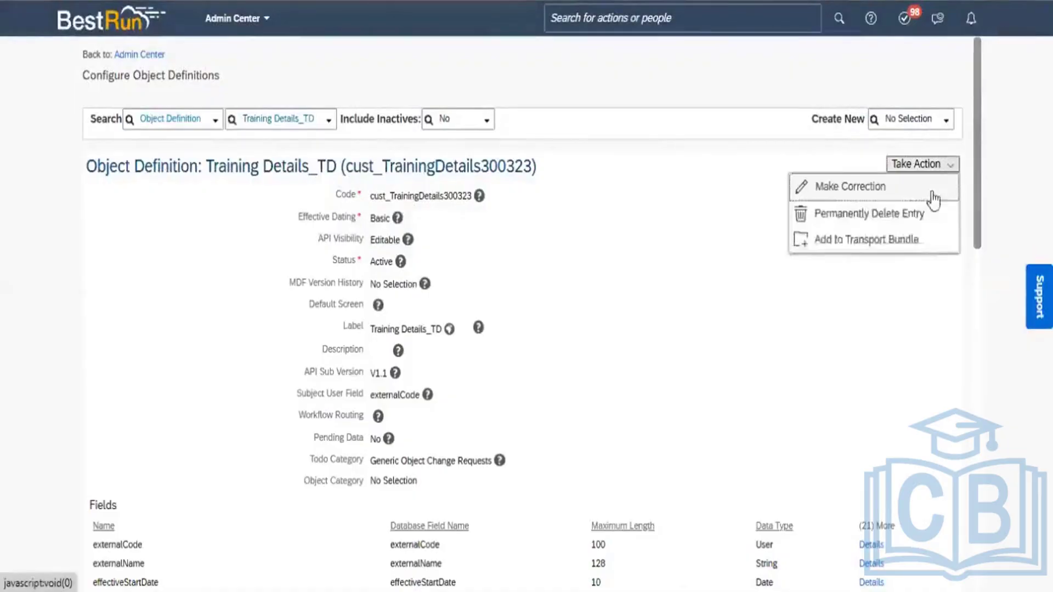
click(876, 214)
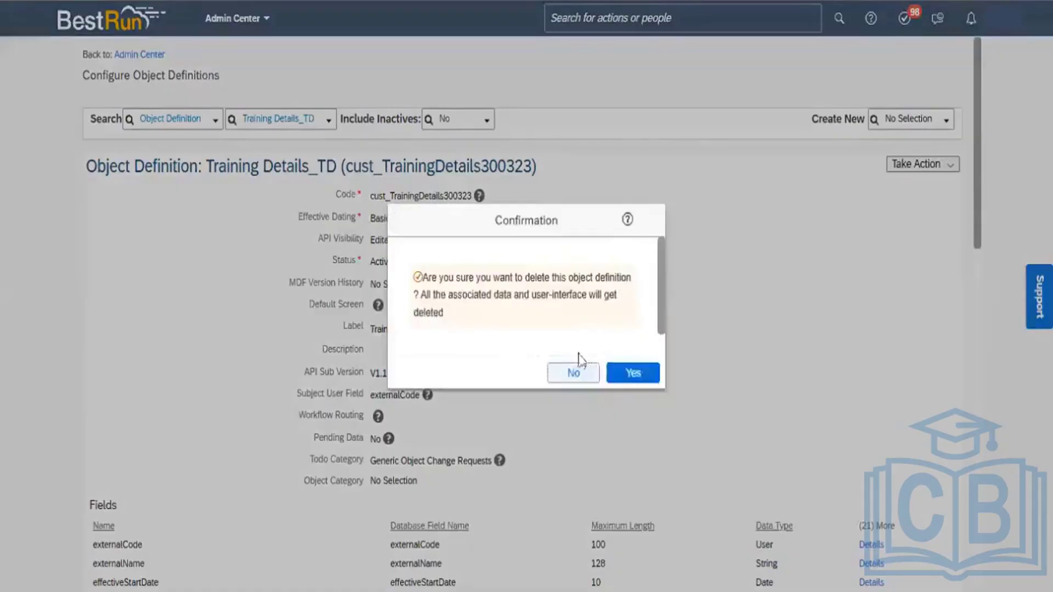
click(630, 377)
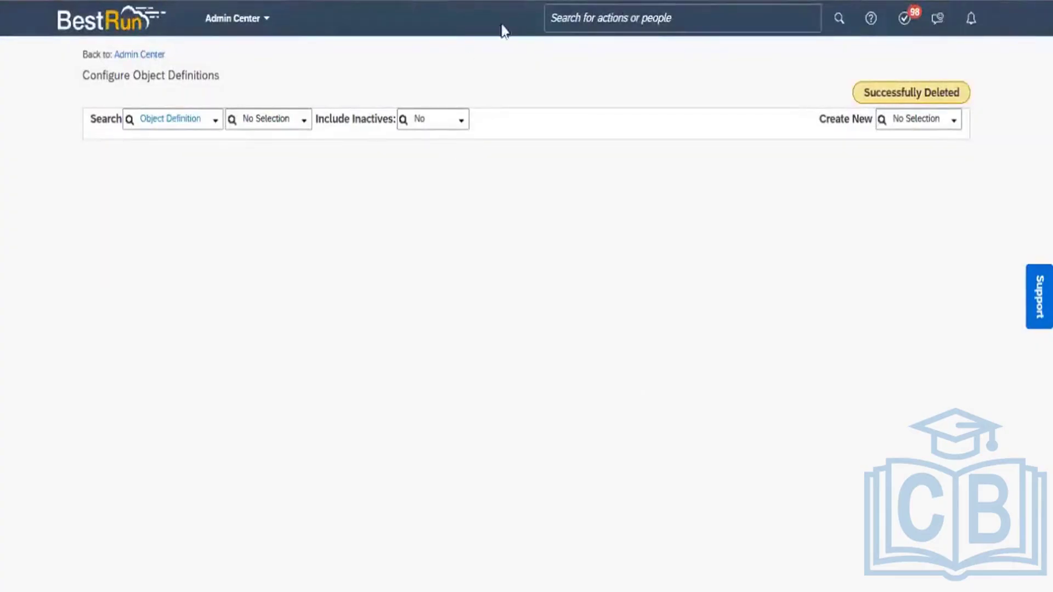
- Search the actions for "people profile" and open Configure People Profile
click(583, 11)
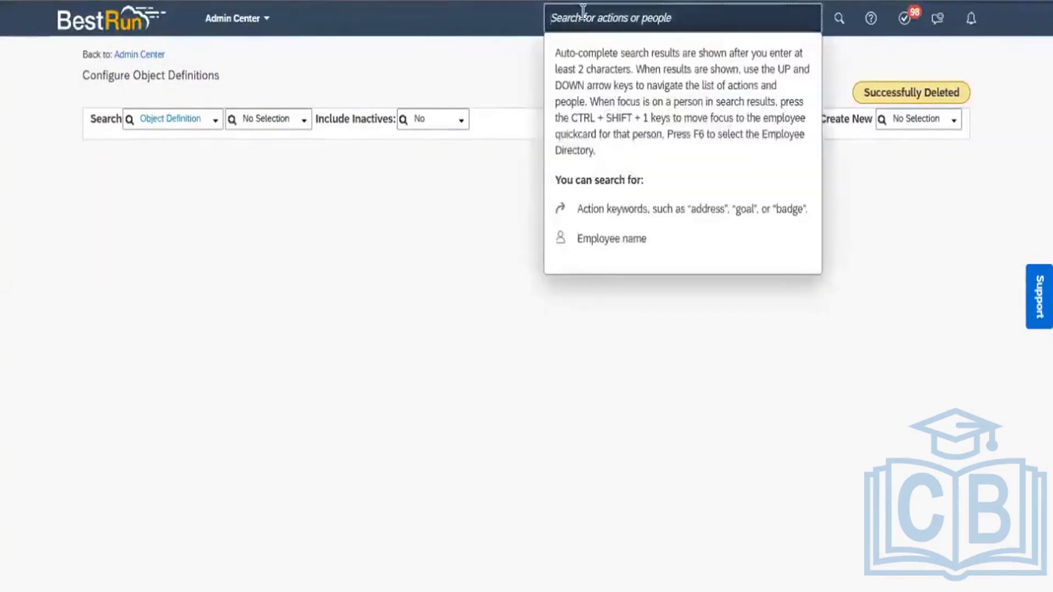
text(peopl)
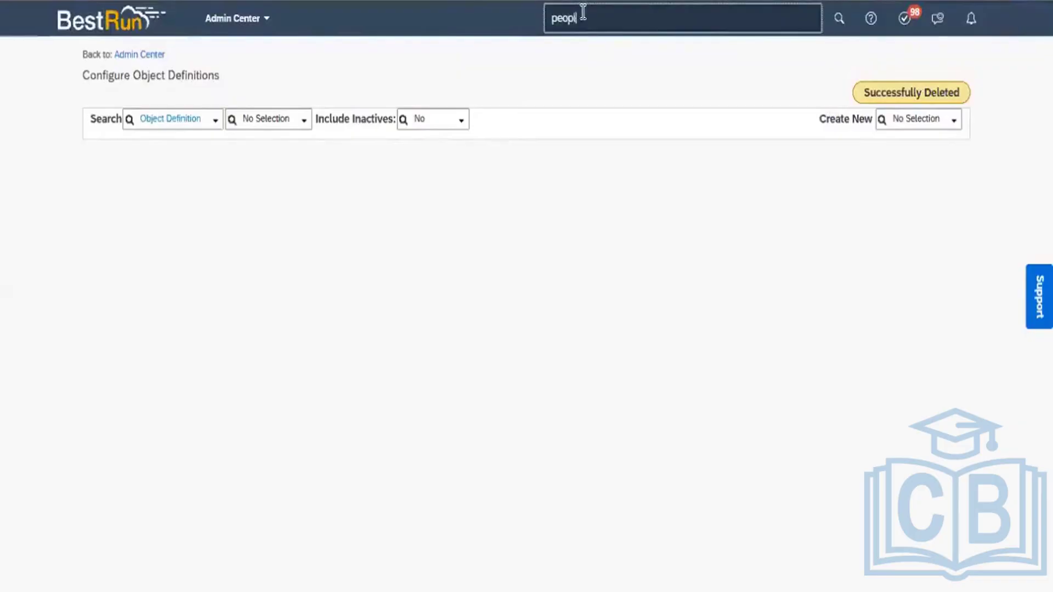
text(e rp)
key(BackSpace)
key(BackSpace)
key(BackSpace)
text(profile)
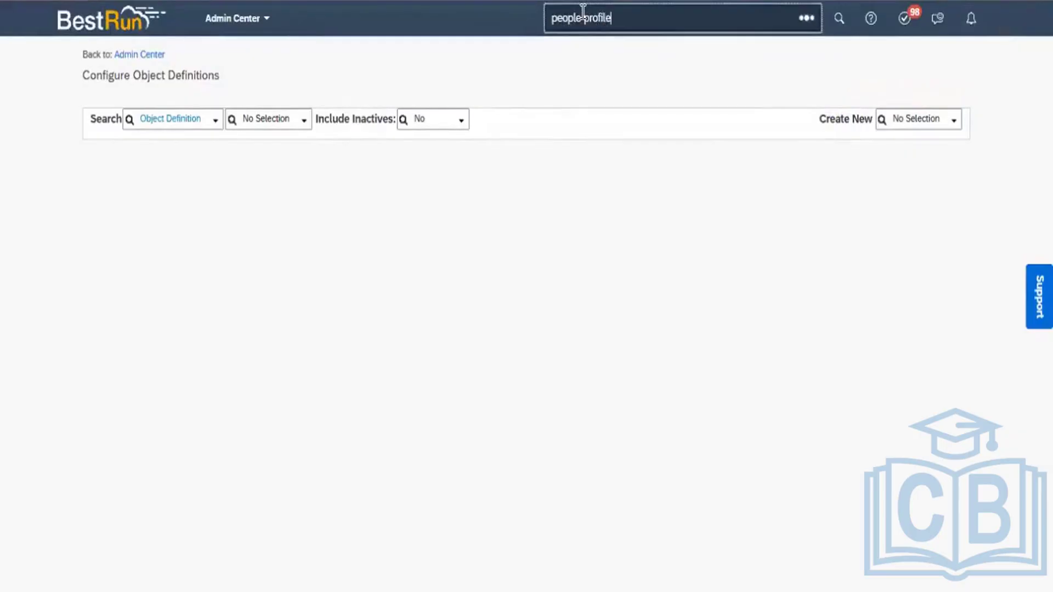
click(606, 82)
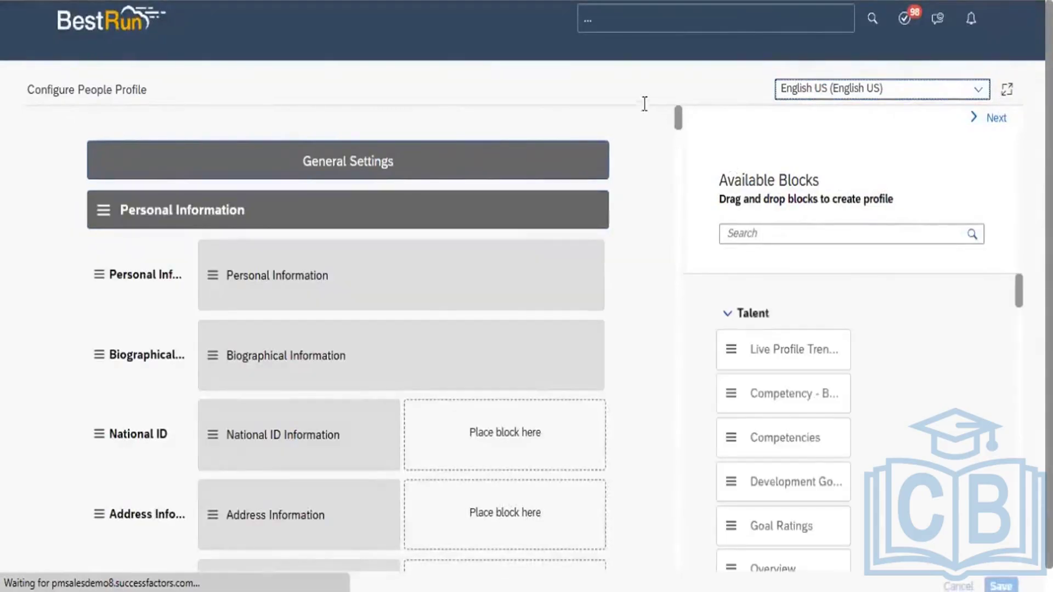
- Remove the Training Details subsection with its blocks from the Personal Information section and save the people profile
drag(684, 99, 687, 116)
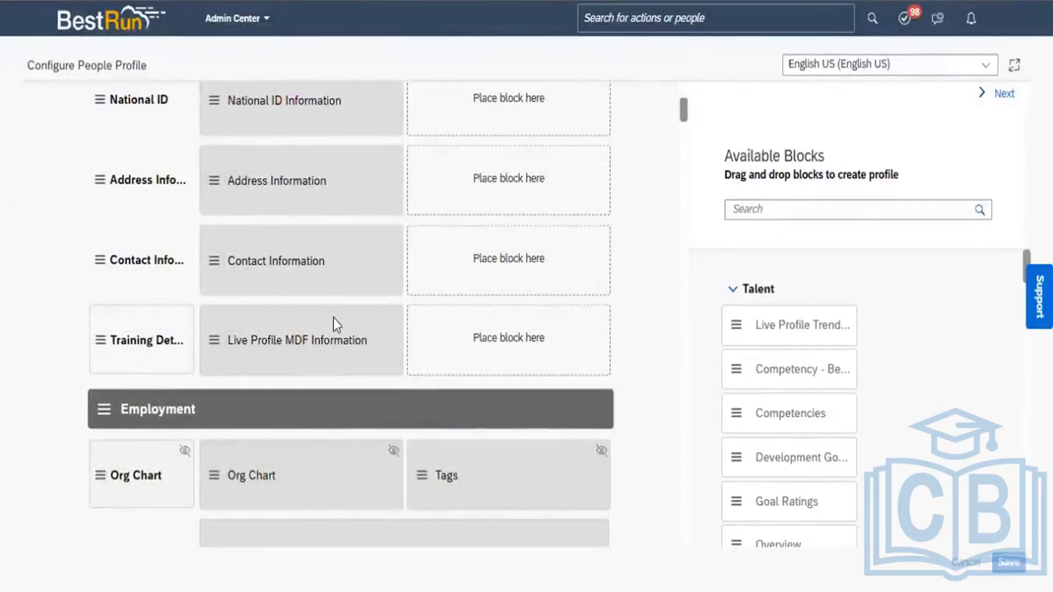
click(175, 356)
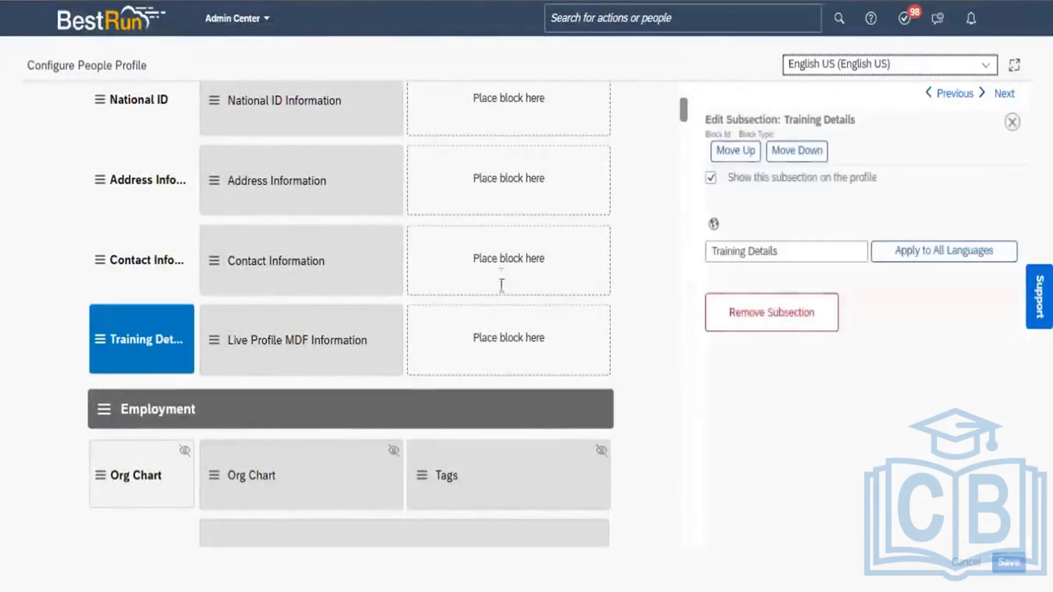
click(778, 317)
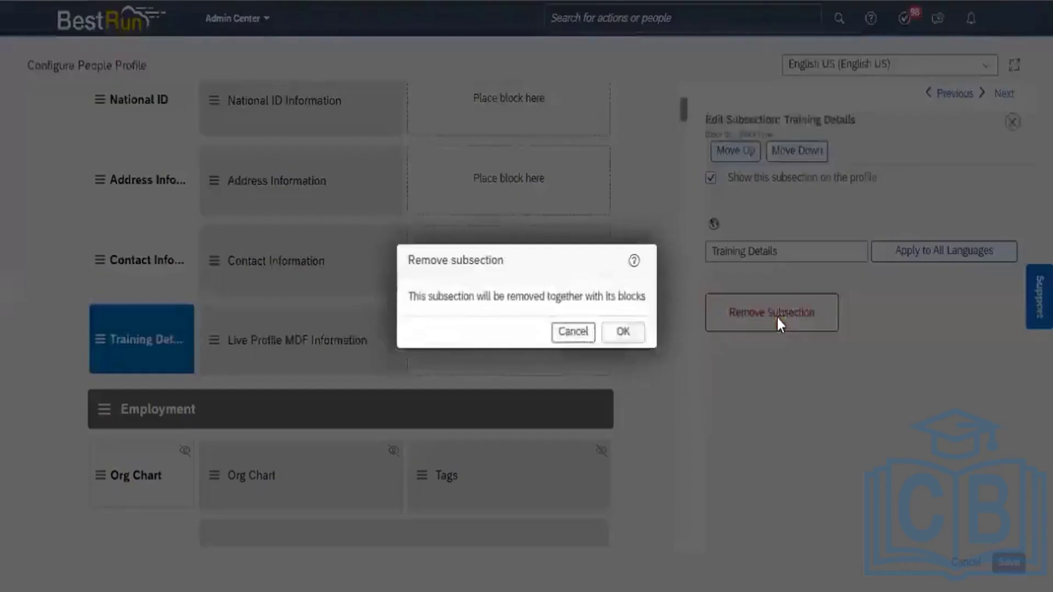
click(622, 332)
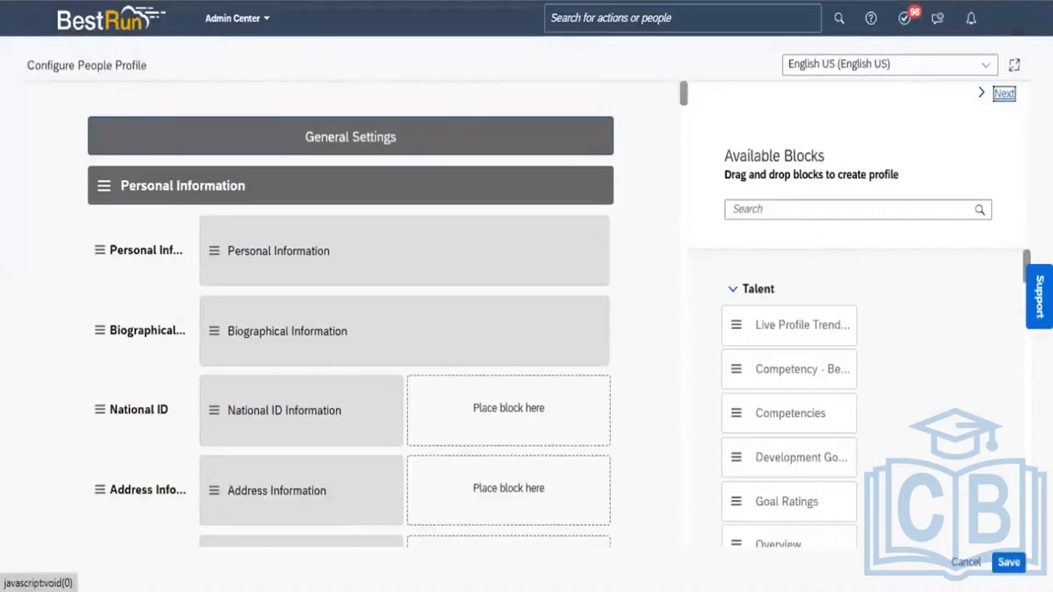
click(1010, 563)
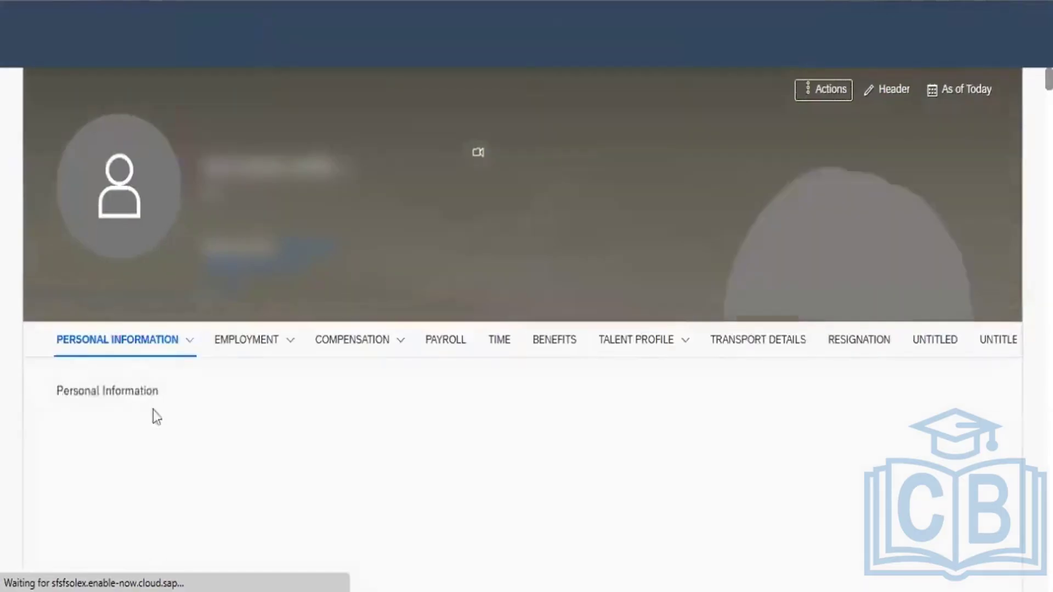
- Check the Personal Information subsections in the employee's profile for the removed Training Details entry
click(190, 342)
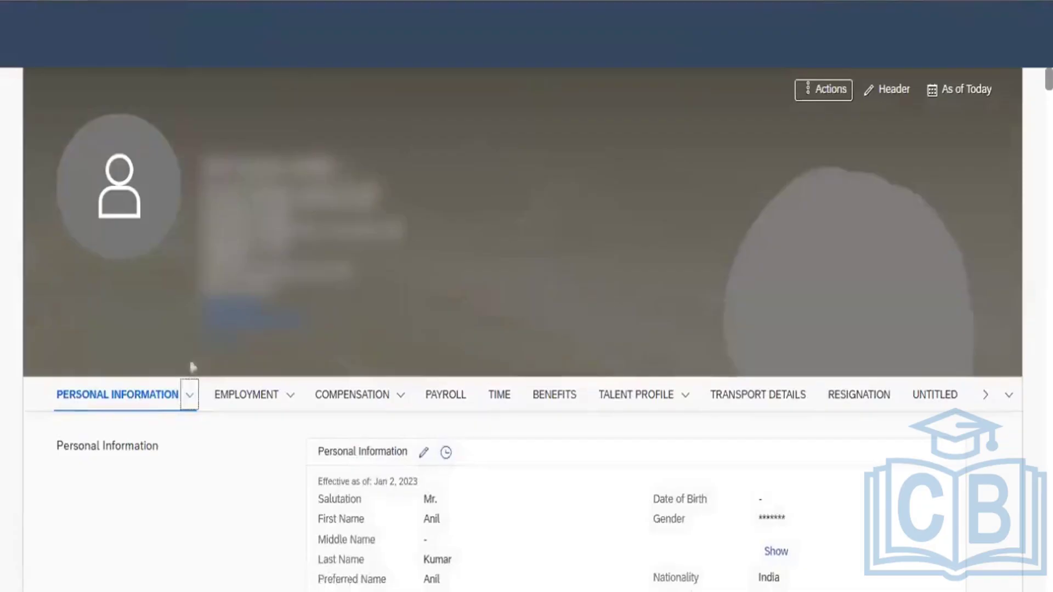
click(192, 404)
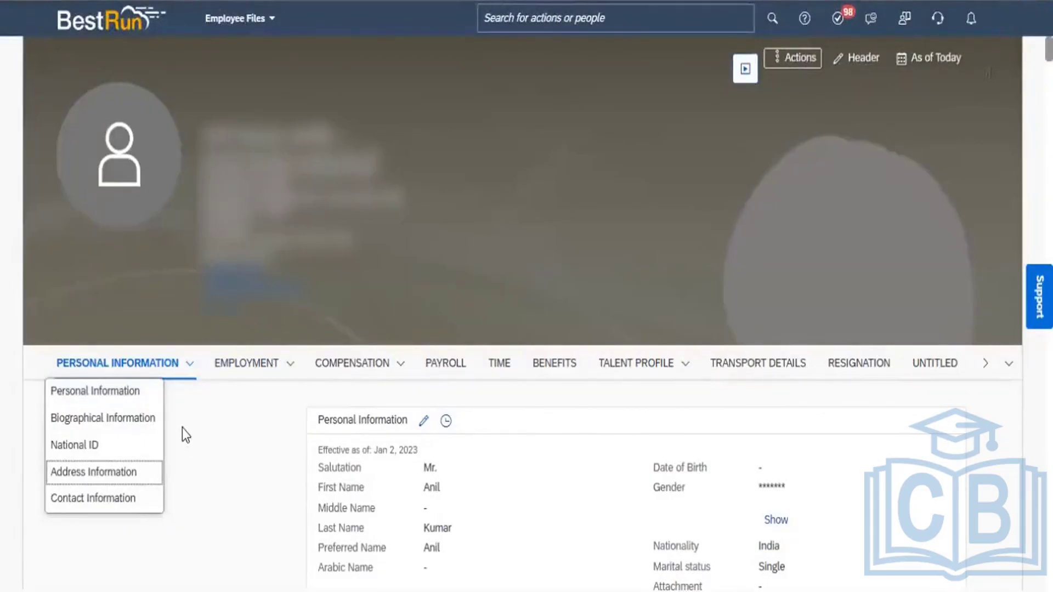
click(203, 435)
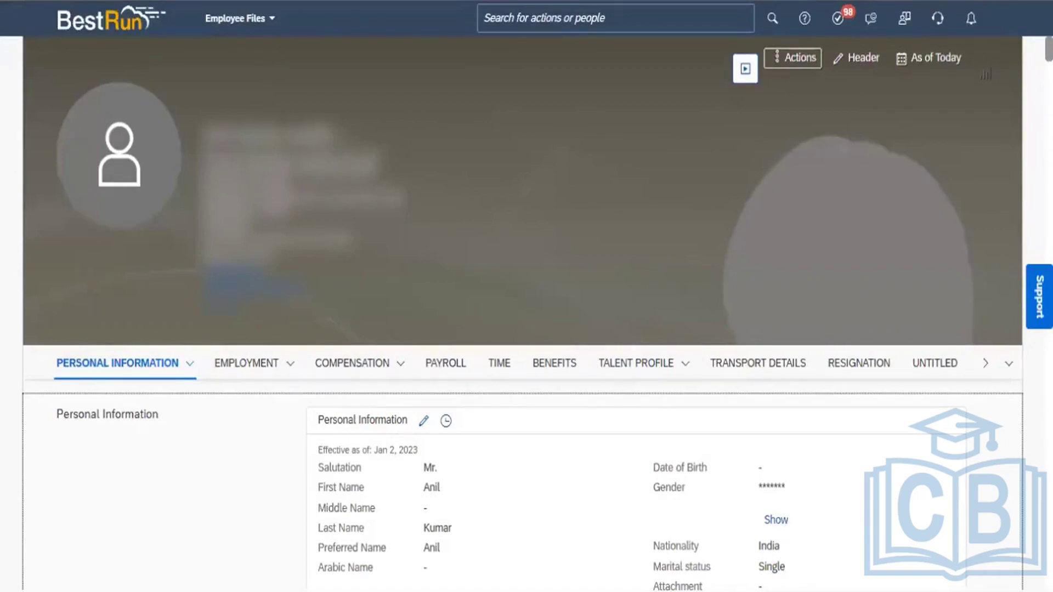
- Switch to the ITM_6th Batch workbook in Excel and locate the steps for creating a custom MDF object
key(alt+Tab)
click(543, 437)
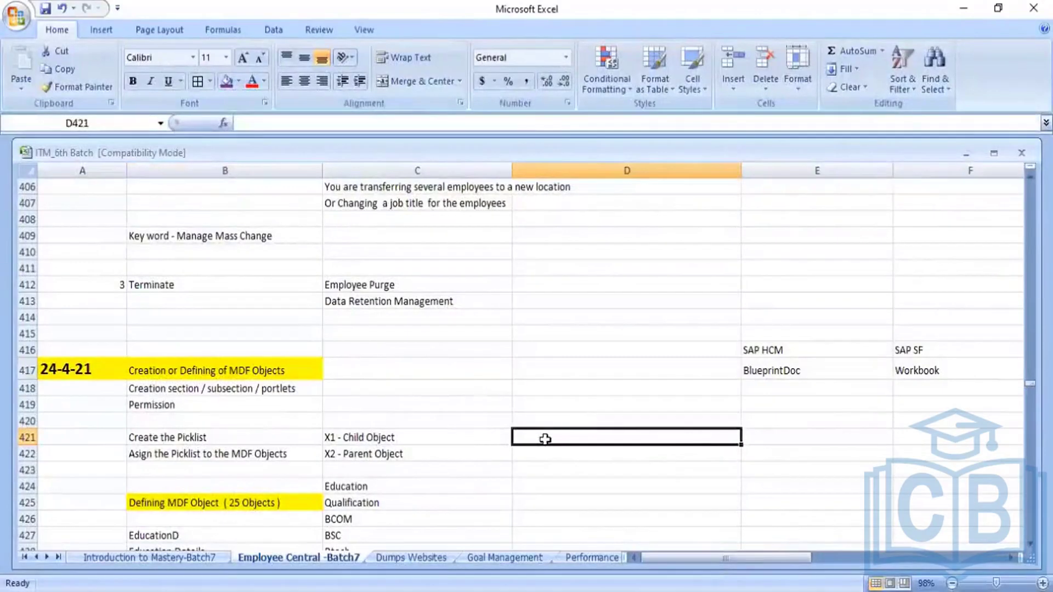
key(Return)
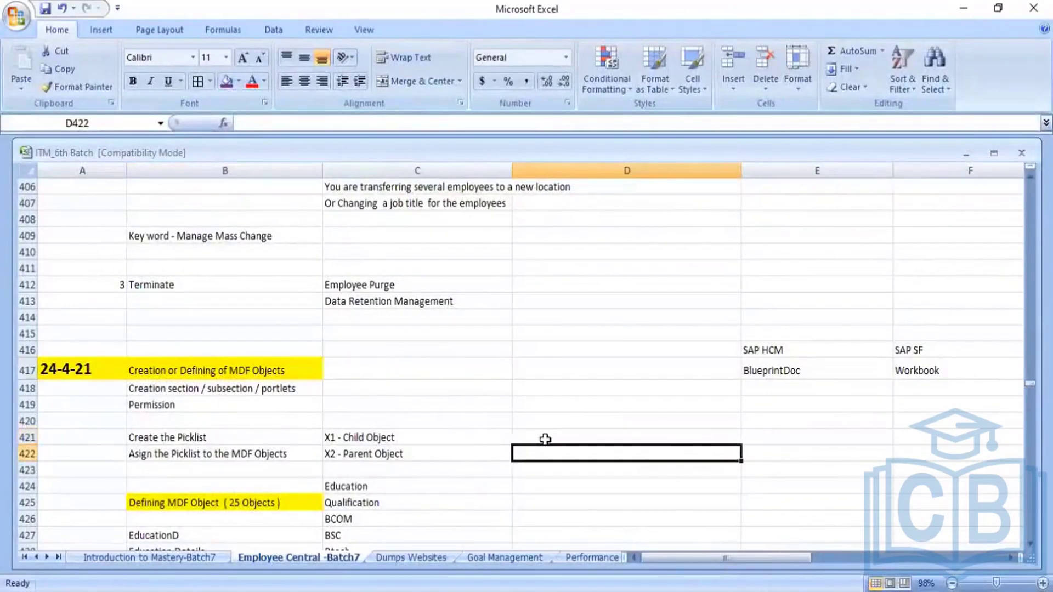
key(Down)
key(Down)
key(Down)
key(Down)
key(Down)
key(Down)
key(Down)
key(Down)
key(Down)
key(Down)
key(Down)
key(Down)
key(Down)
key(Down)
key(Down)
key(Down)
key(Down)
key(Down)
key(Down)
key(Down)
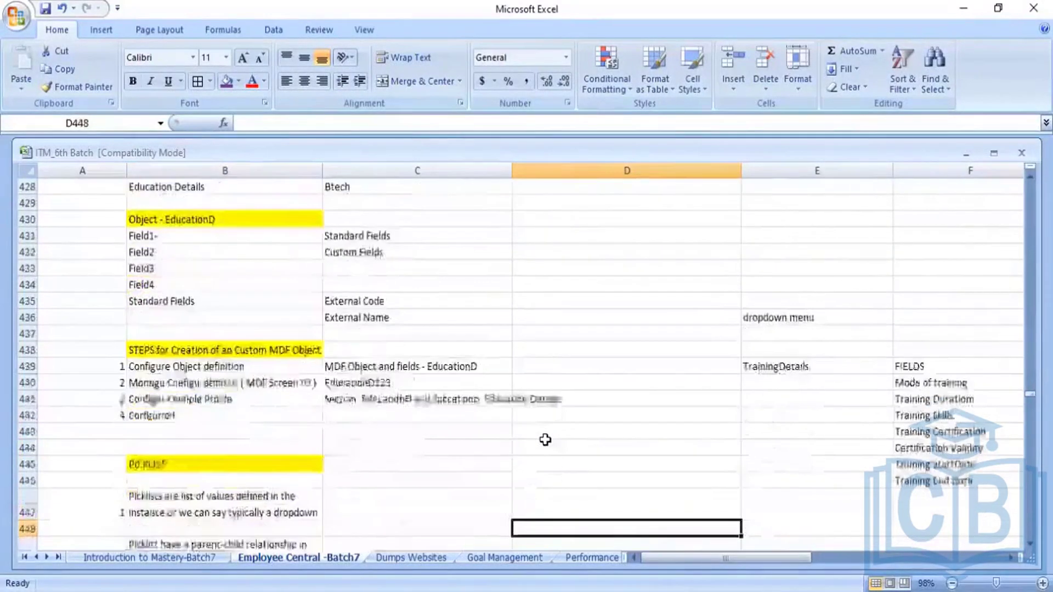
key(Down)
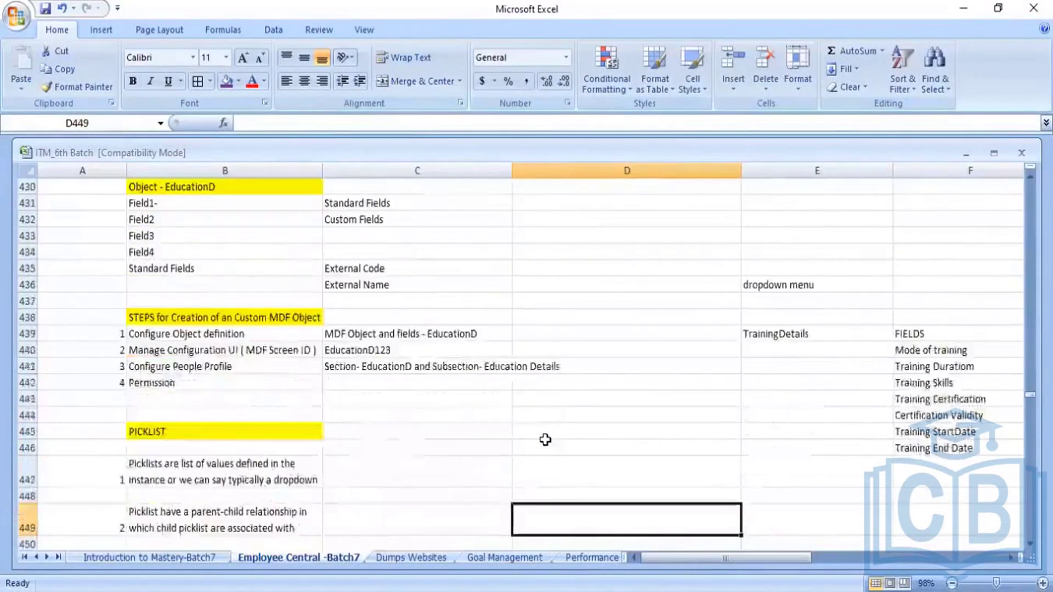
- Review the four custom MDF object creation steps in B439:B442, from Configure Object definition to Permission, and return to the first
click(220, 336)
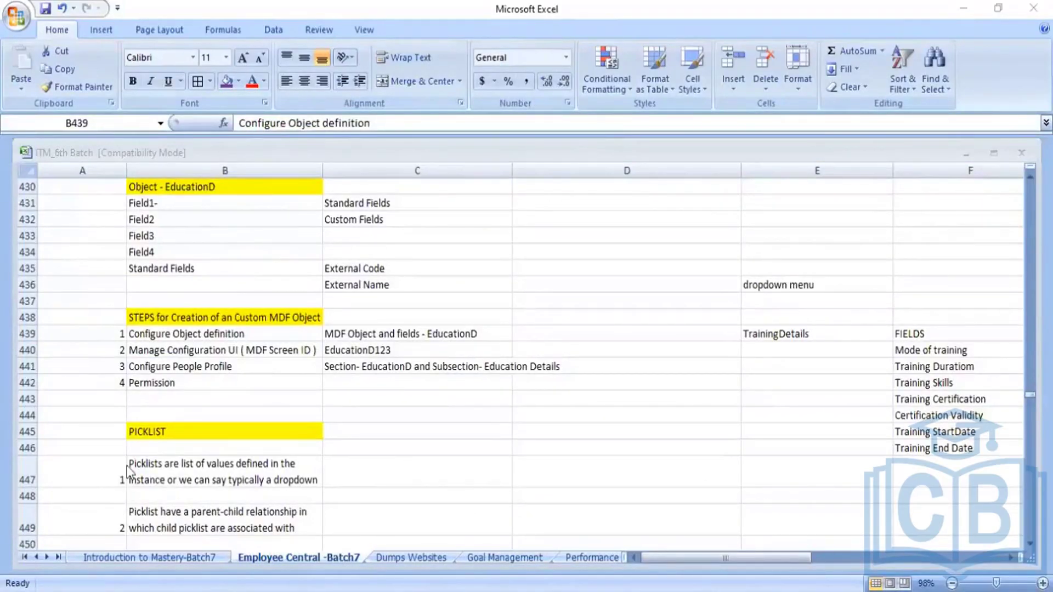
click(215, 335)
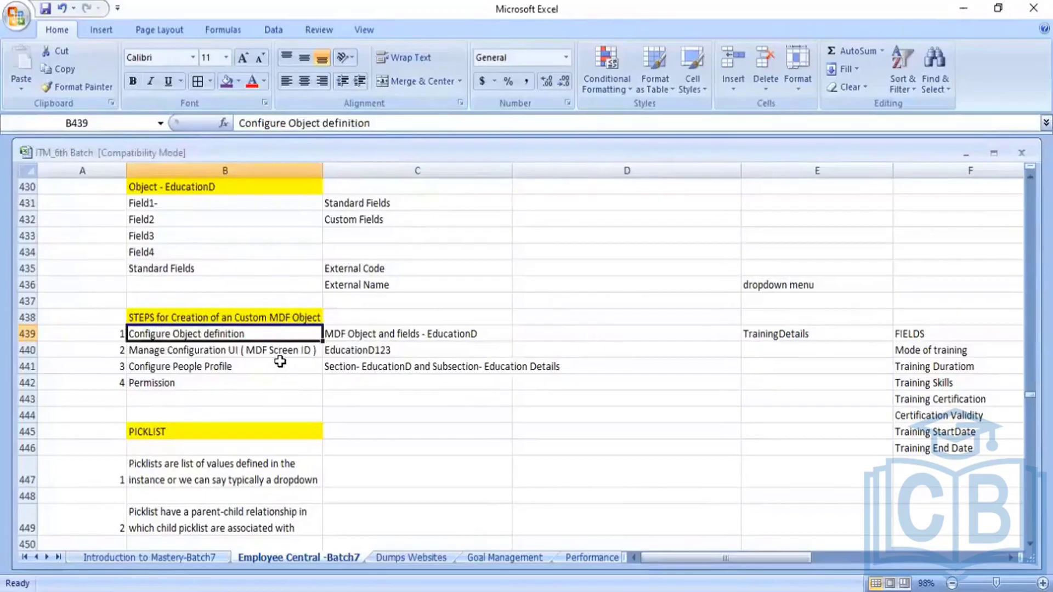
key(Down)
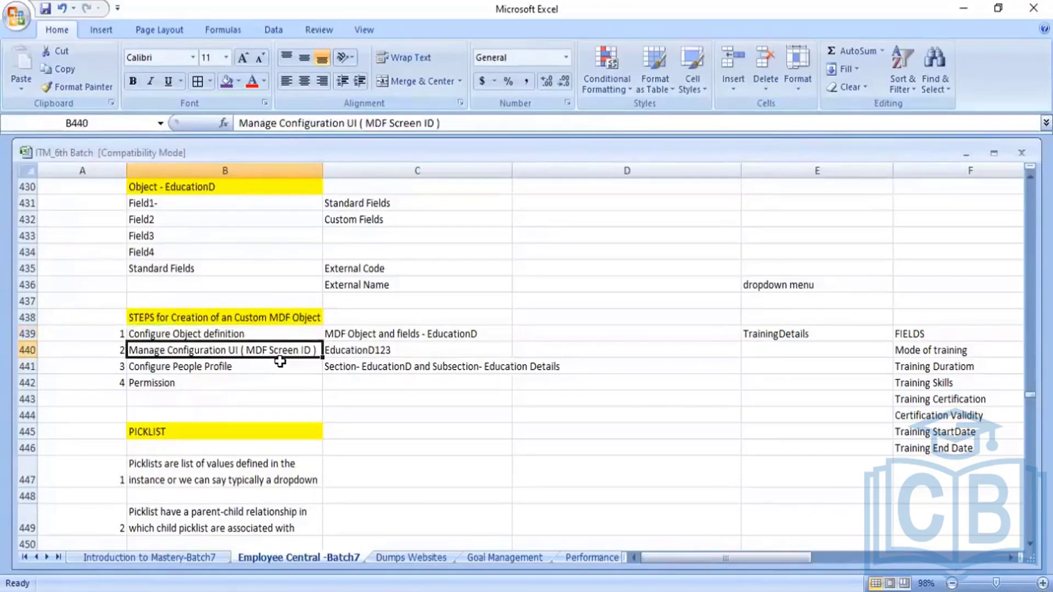
key(Down)
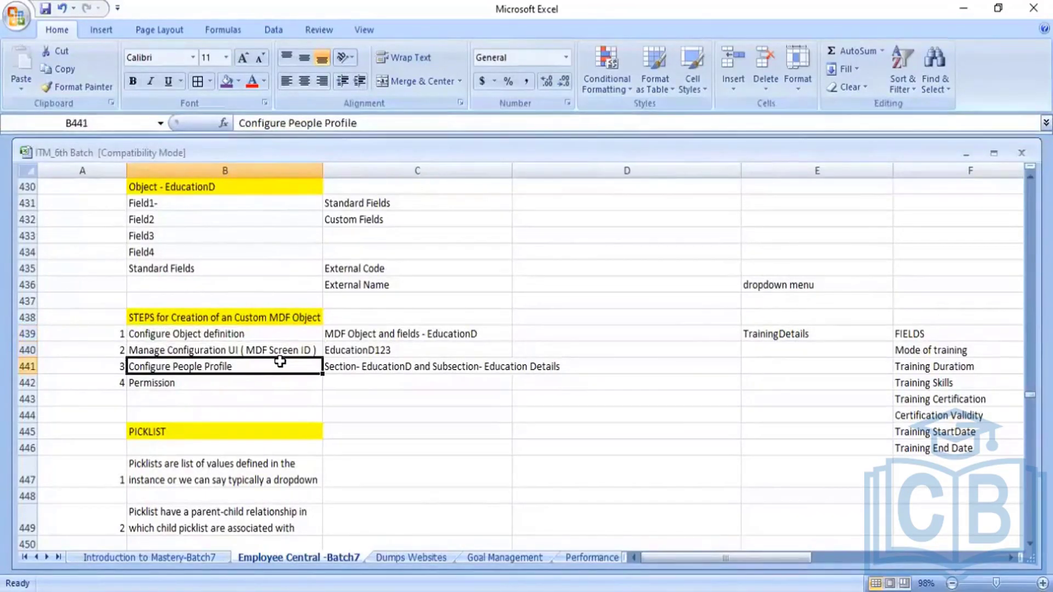
key(Down)
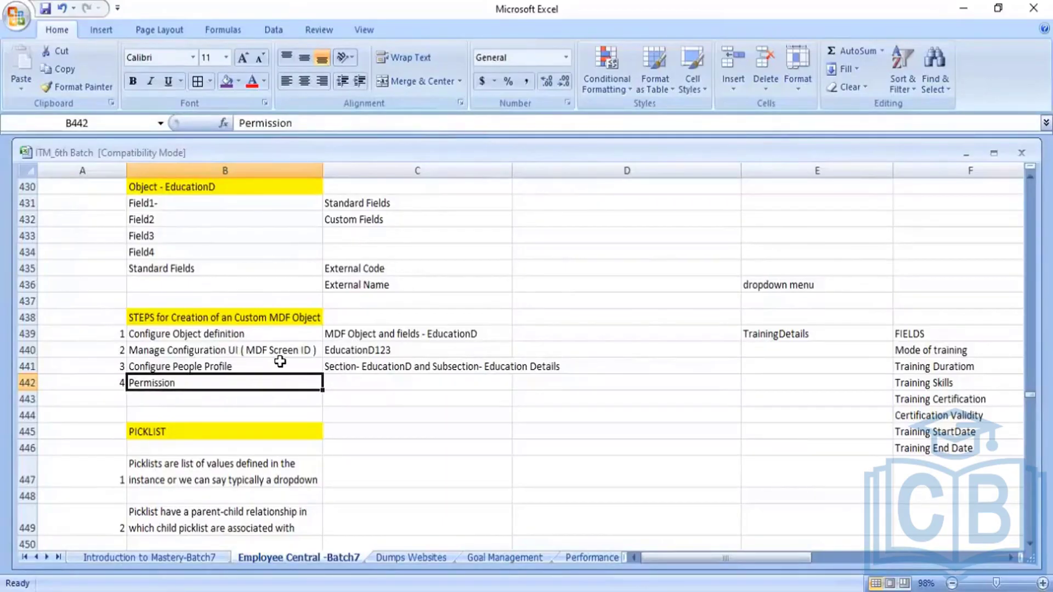
key(Up)
key(Up)
key(Up)
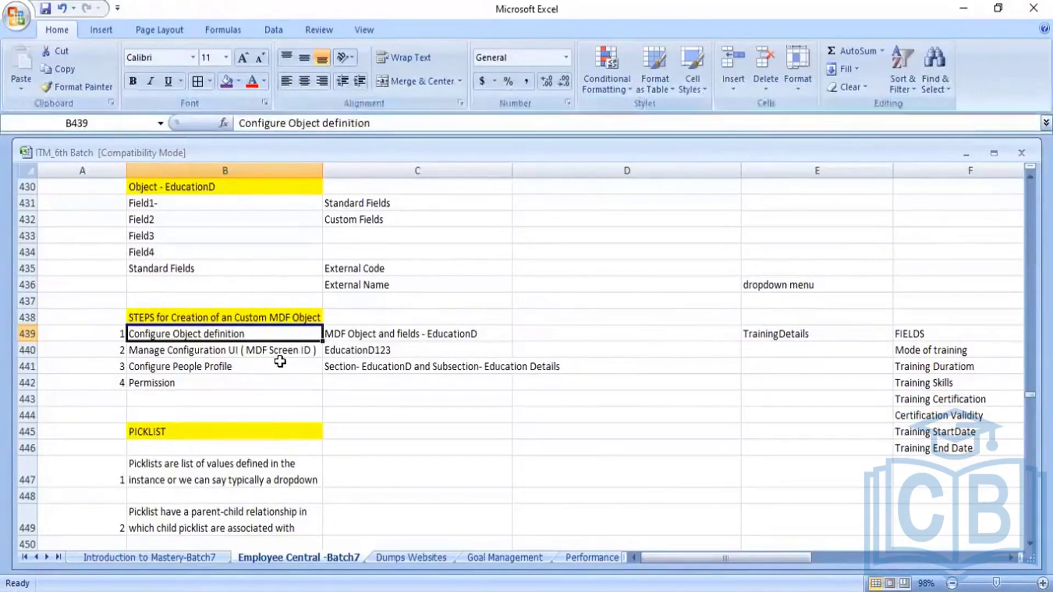
- Examine the TrainingDetails field list and its example values in columns F and G, starting at row 439
key(Right)
key(Right)
key(Right)
key(Right)
key(Right)
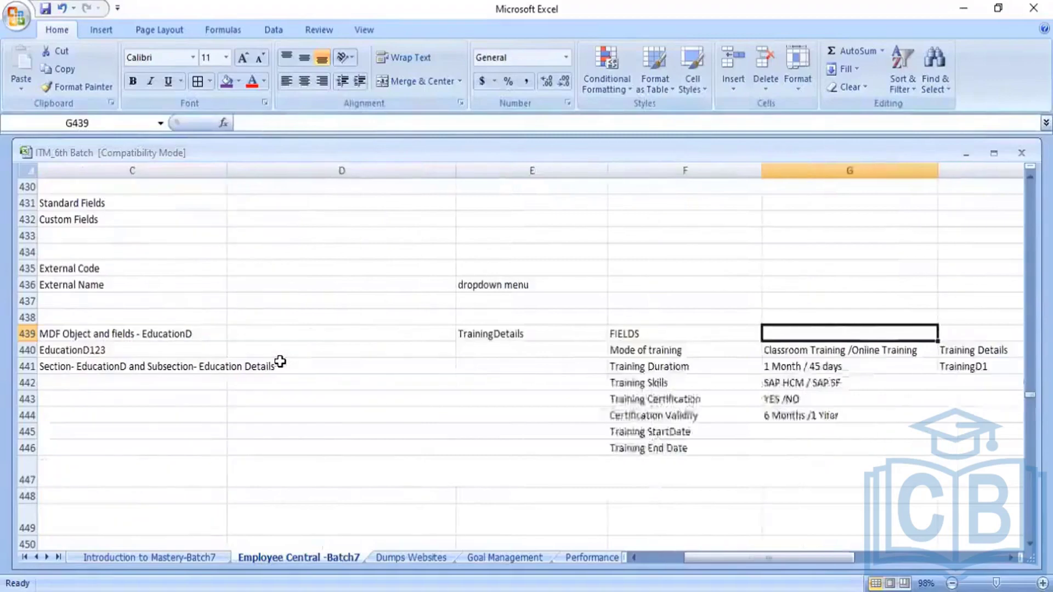
- Review the TrainingDetails field names in F440:F446, from Mode of training to Training End Date, and return to the heading in E439
key(Left)
key(Left)
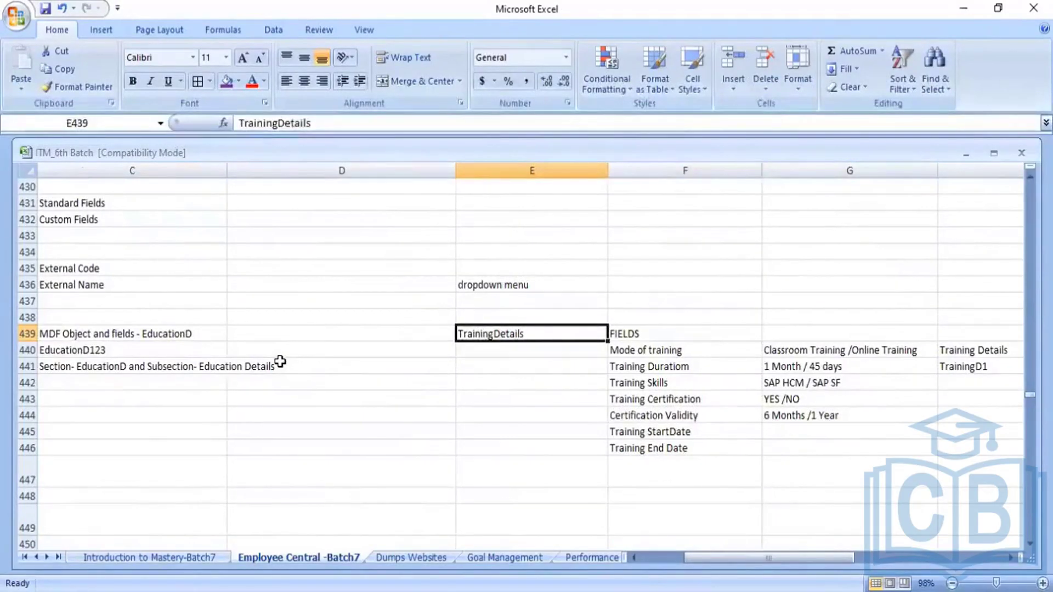
key(Right)
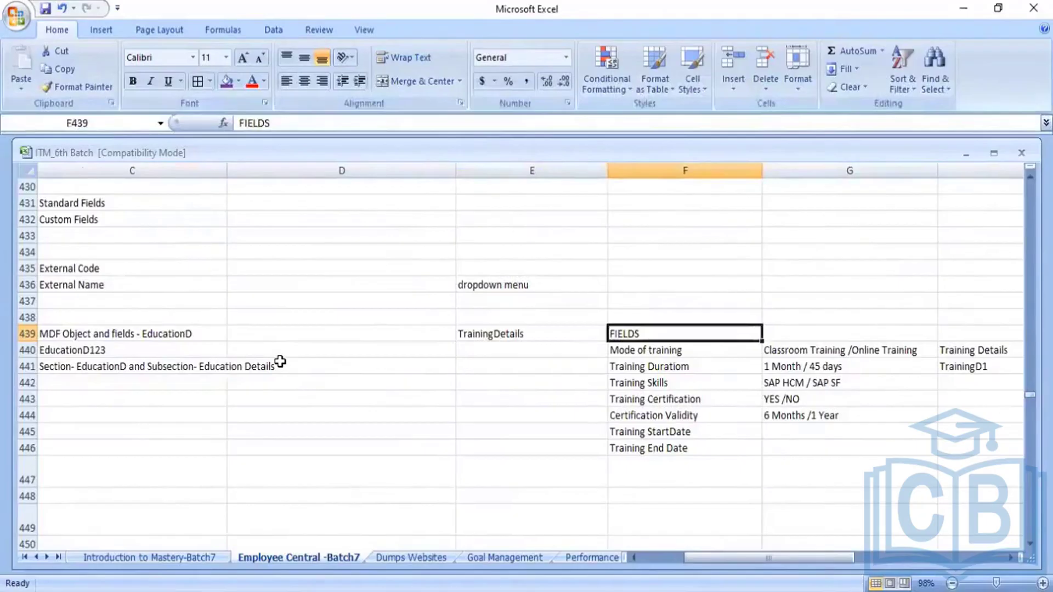
key(Down)
key(Down)
key(Down)
key(Down)
key(Down)
key(Down)
key(Down)
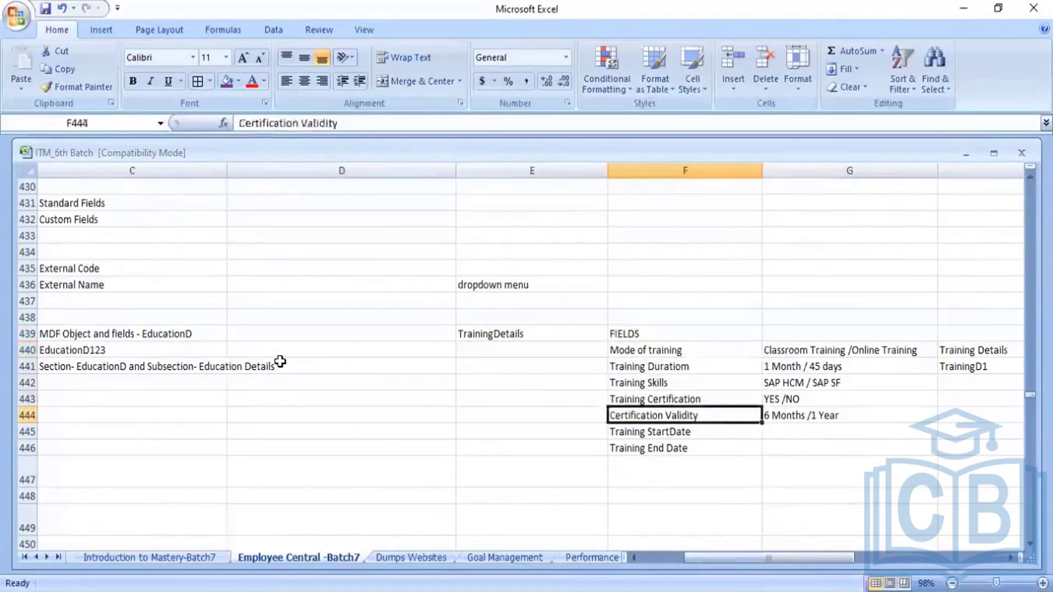
key(Up)
key(Up)
key(Up)
key(Up)
key(Up)
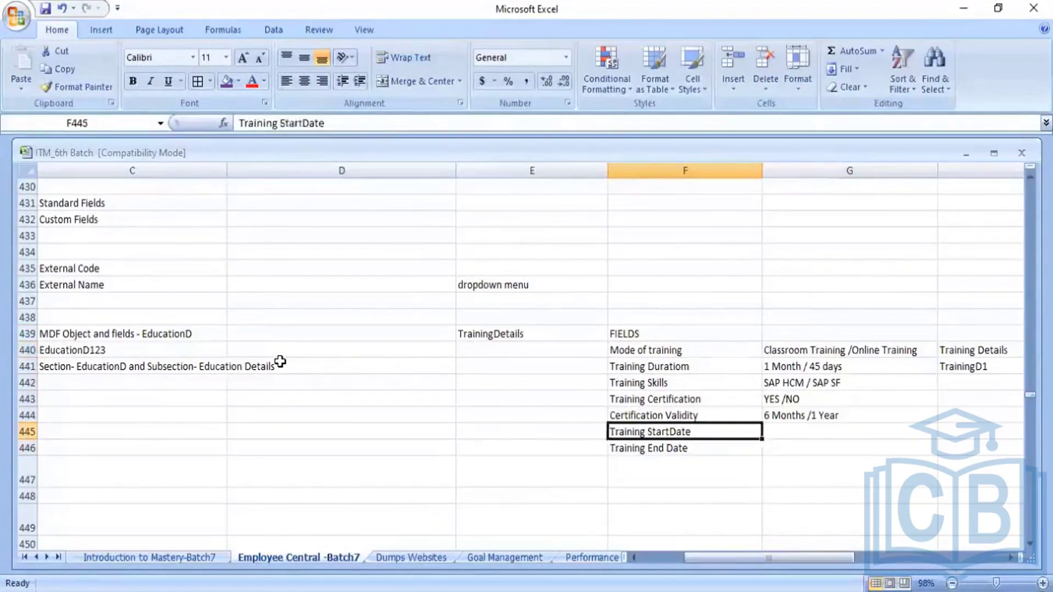
key(Up)
key(Up)
key(Left)
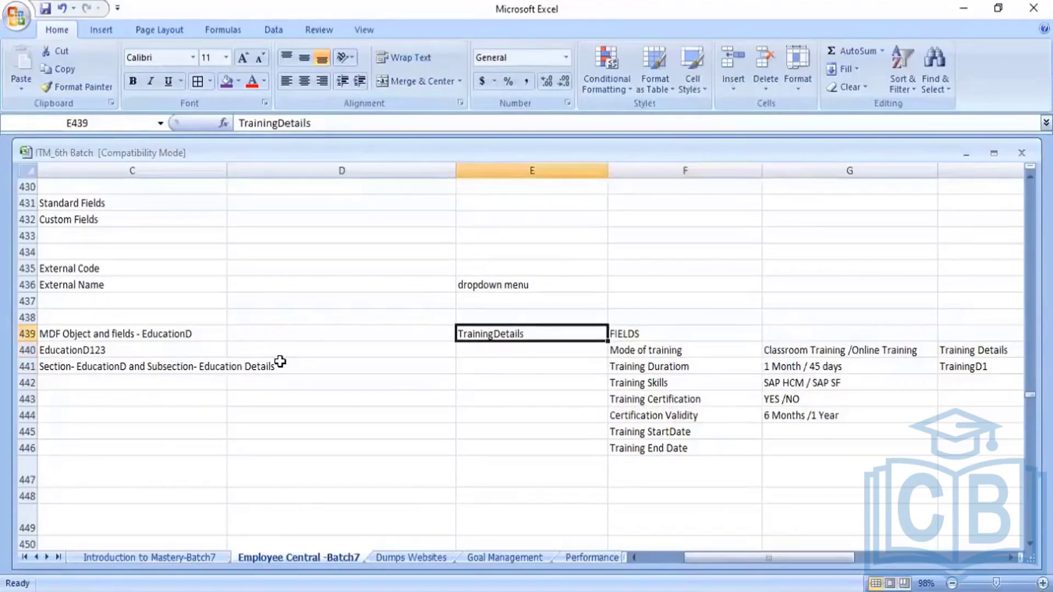
- Format the TrainingDetails and FIELDS headings in E439:F439 and the Travel Management heading in I439 as bold with an orange fill
key(Right)
key(Right)
key(Right)
key(Right)
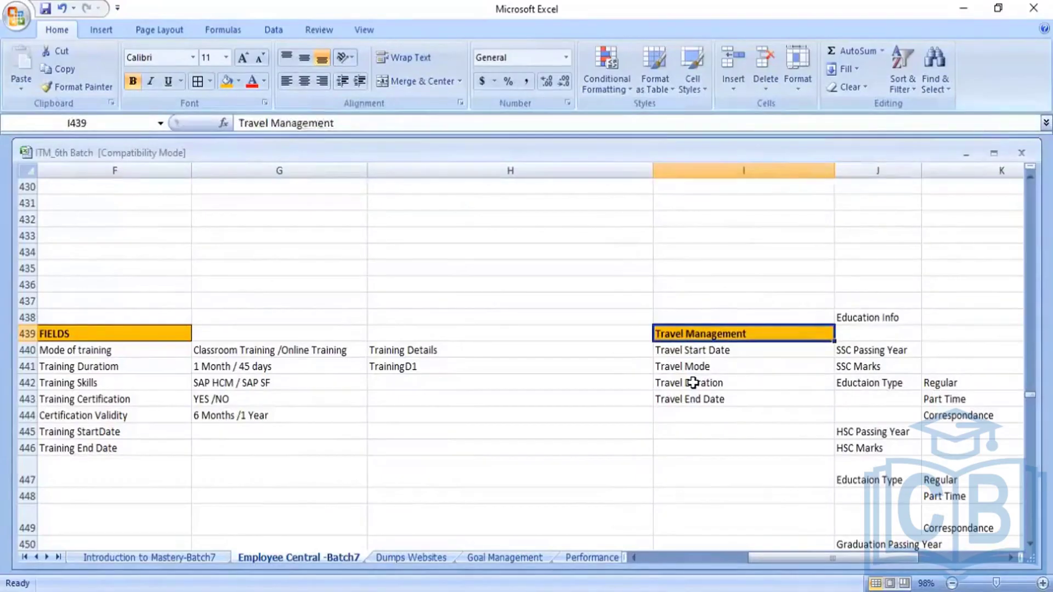
- Review the Travel Management field names in I440:I443, from Travel Start Date to Travel End Date
key(Right)
key(Left)
key(Down)
key(Down)
key(Down)
key(Down)
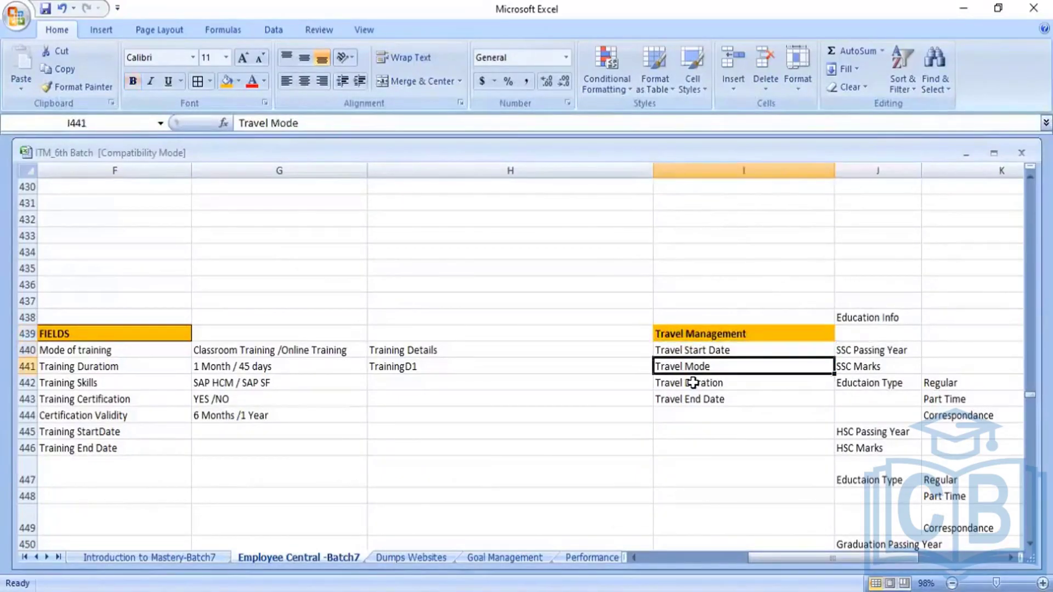
key(Up)
key(Up)
key(Up)
key(Up)
- Format the Employment Contract heading in L438 as bold with an orange fill
key(Right)
key(Right)
key(Right)
key(Right)
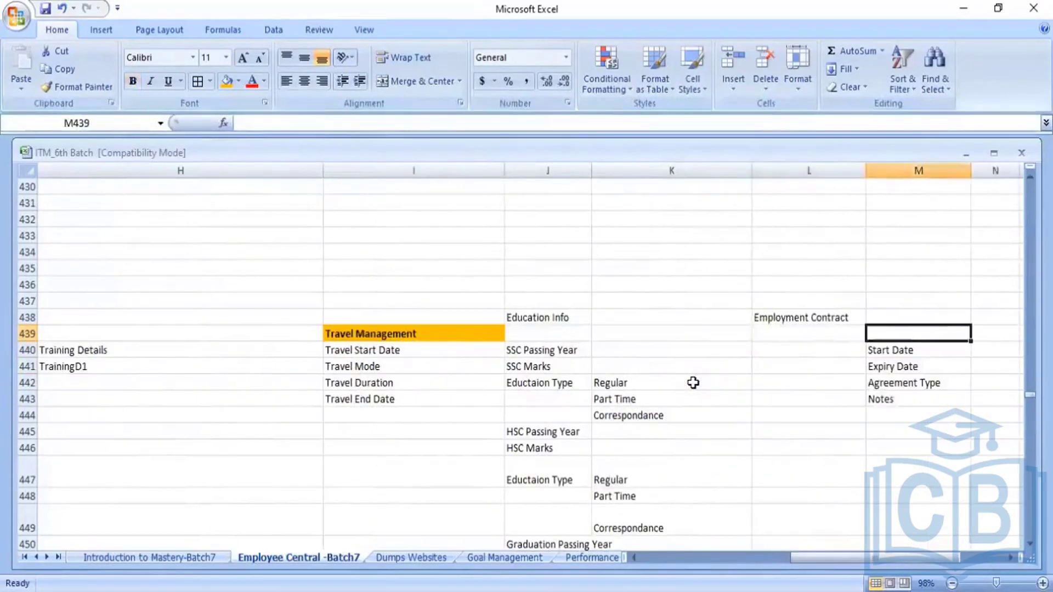
key(Left)
key(Up)
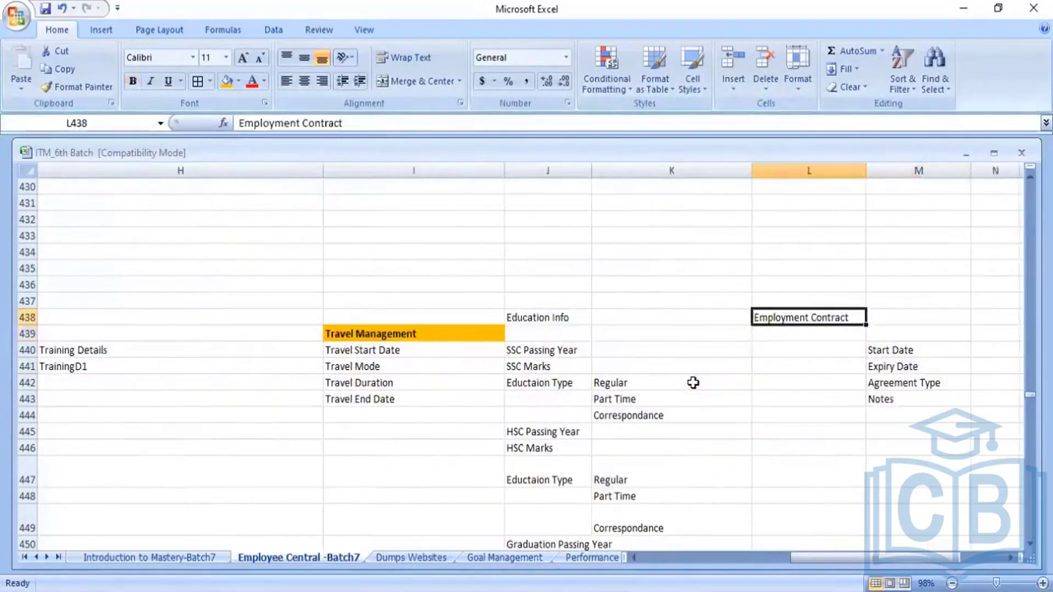
key(ctrl+b)
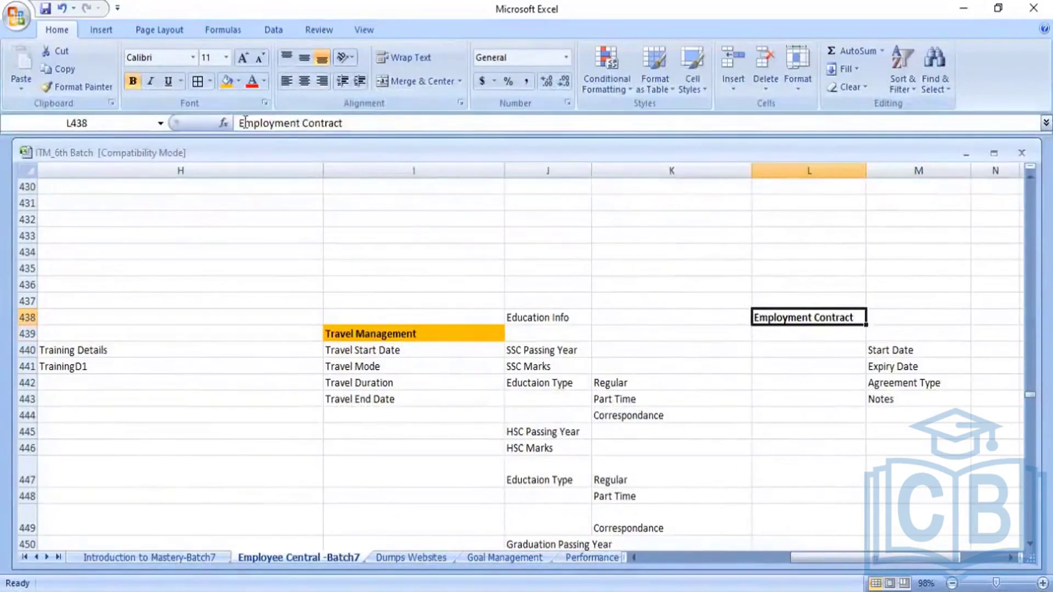
click(226, 82)
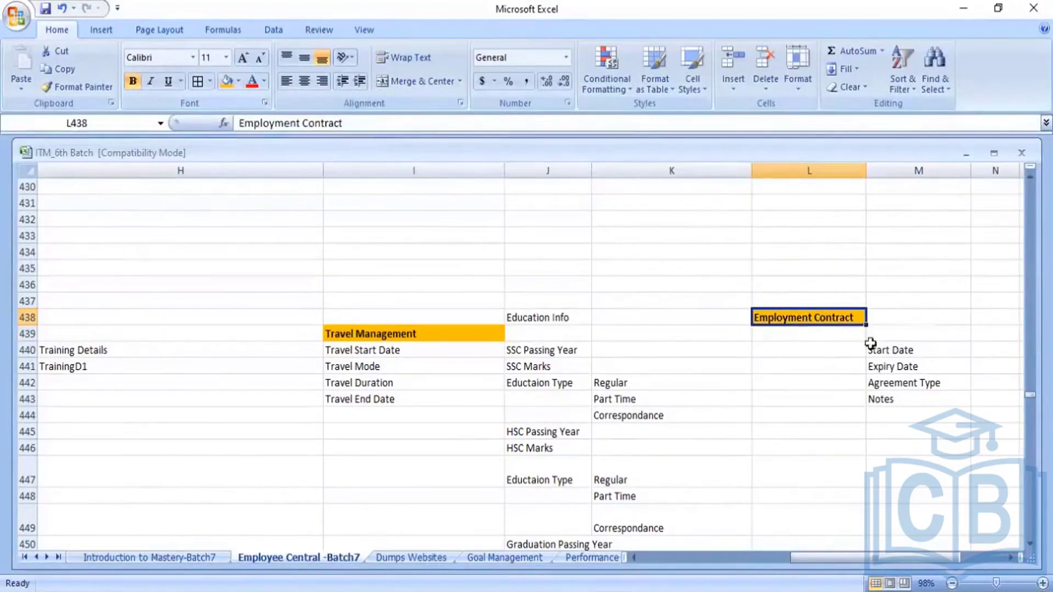
- Review the Employment Contract field names in M440:M443, from Start Date to Notes
click(903, 349)
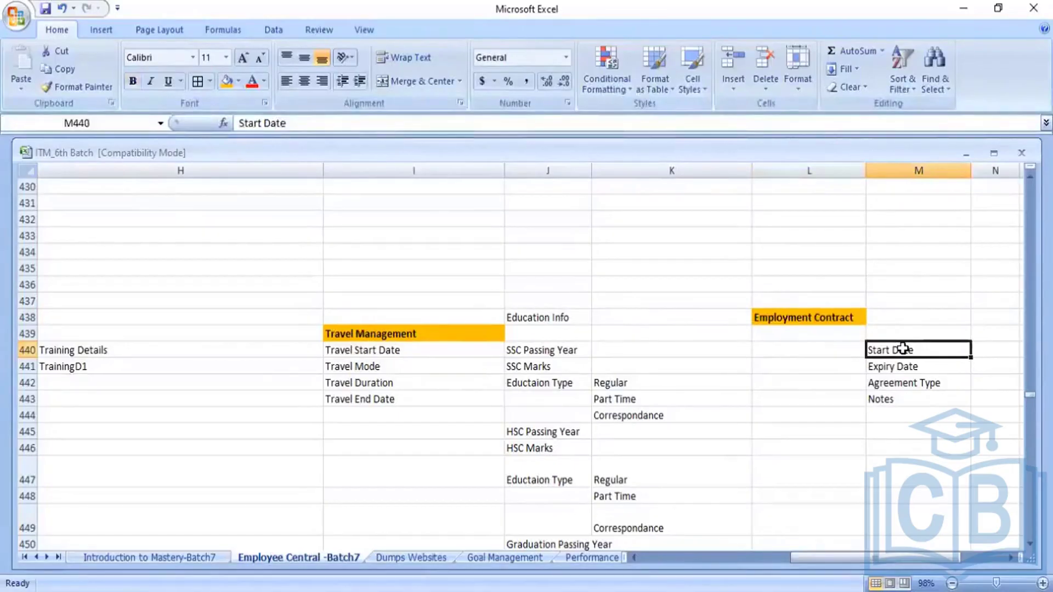
key(Down)
key(Down)
key(Down)
key(Down)
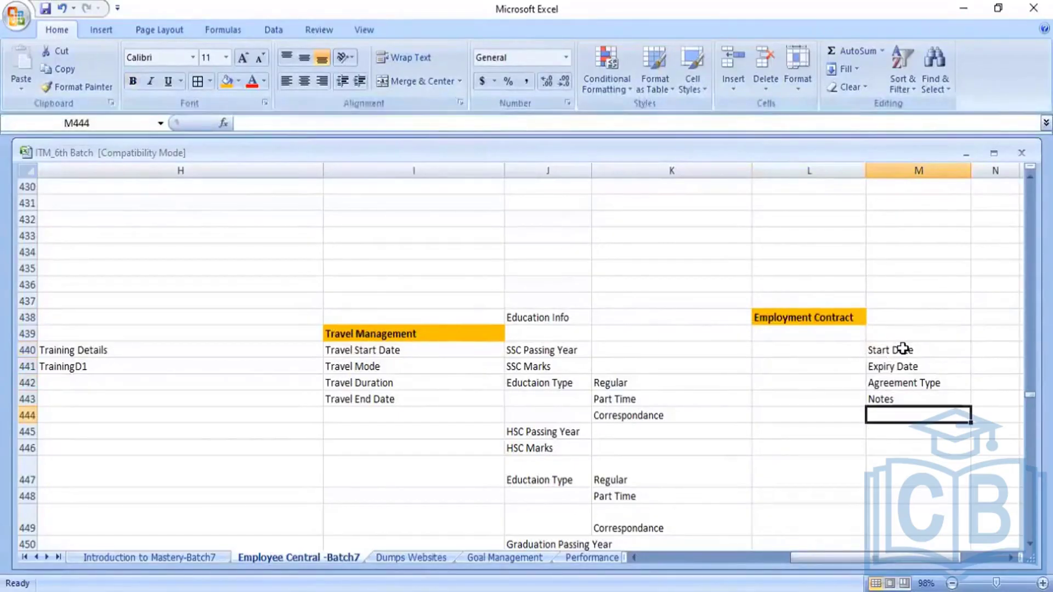
- Look across the sheet from Employment Contract back to the creation steps and TrainingDetails, ending on the Travel Management heading in I439
key(Left)
key(Left)
key(Left)
key(Left)
key(Left)
key(Left)
key(Left)
key(Left)
key(Left)
key(Left)
key(Left)
key(Left)
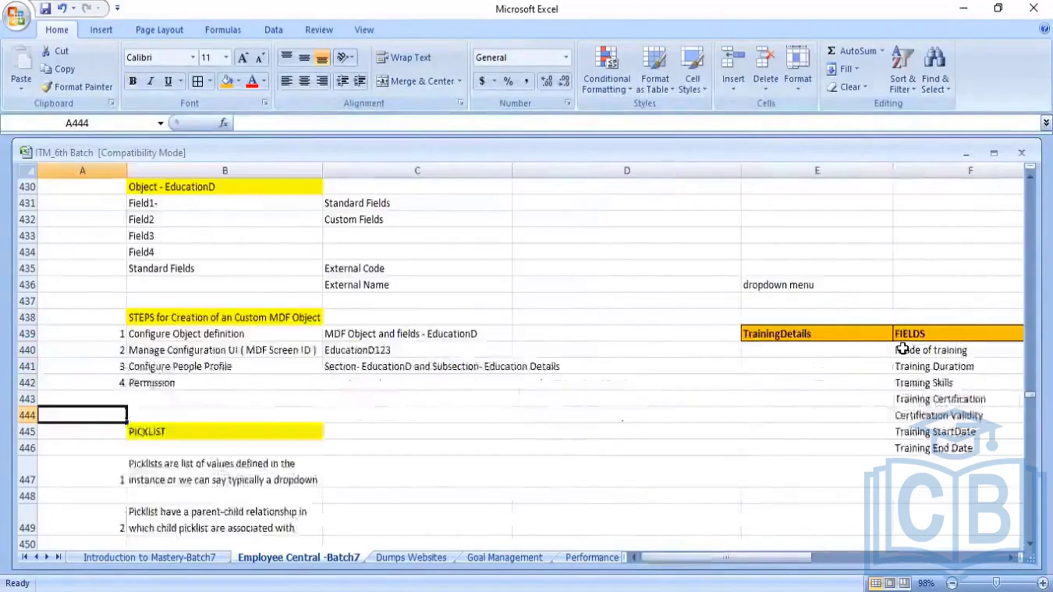
key(Right)
key(Right)
key(Right)
key(Right)
key(Right)
key(Right)
key(Right)
key(Right)
key(Right)
key(Right)
key(Left)
key(Left)
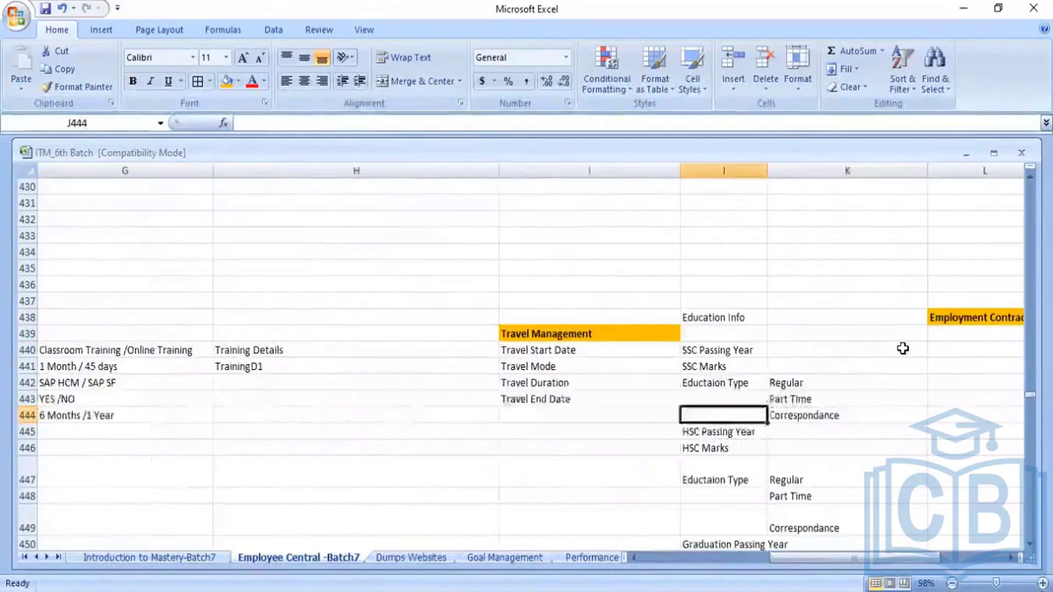
key(Up)
key(Up)
key(Up)
key(Up)
key(Up)
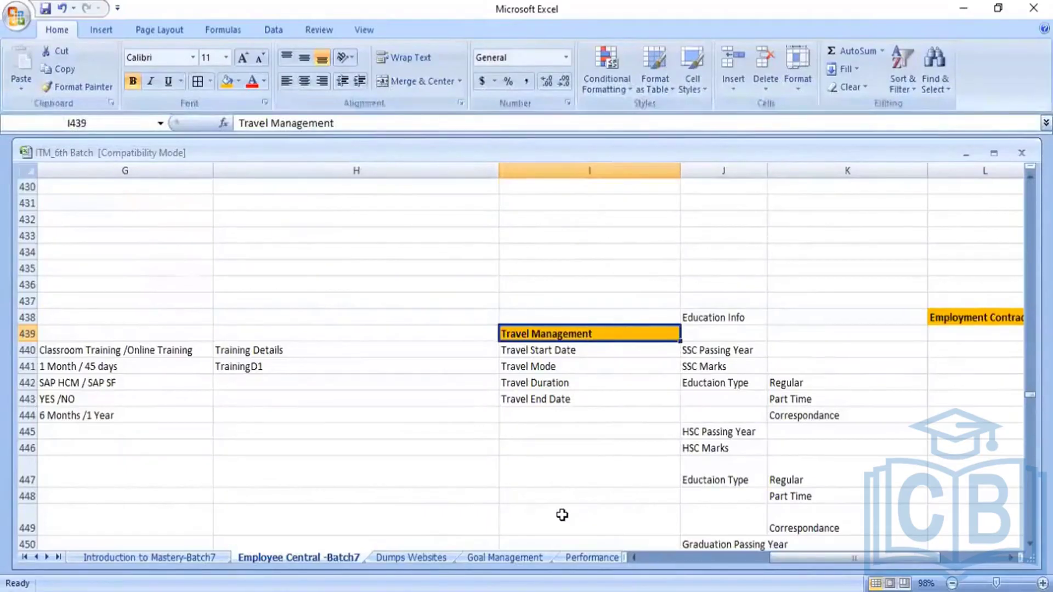
- Return to the custom MDF object creation steps and select the first one, Configure Object definition, in B439
click(144, 496)
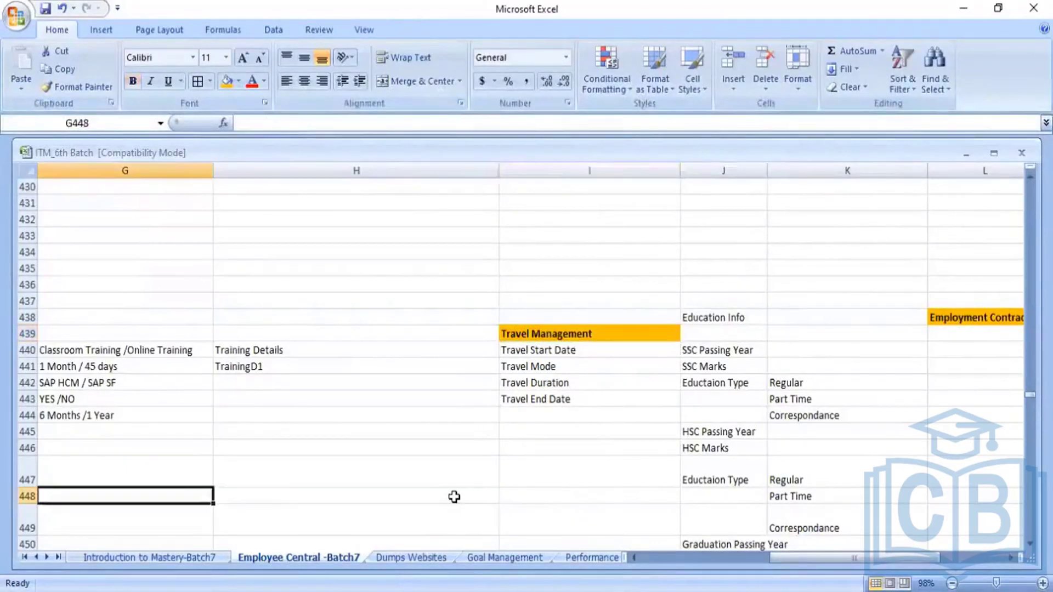
key(Home)
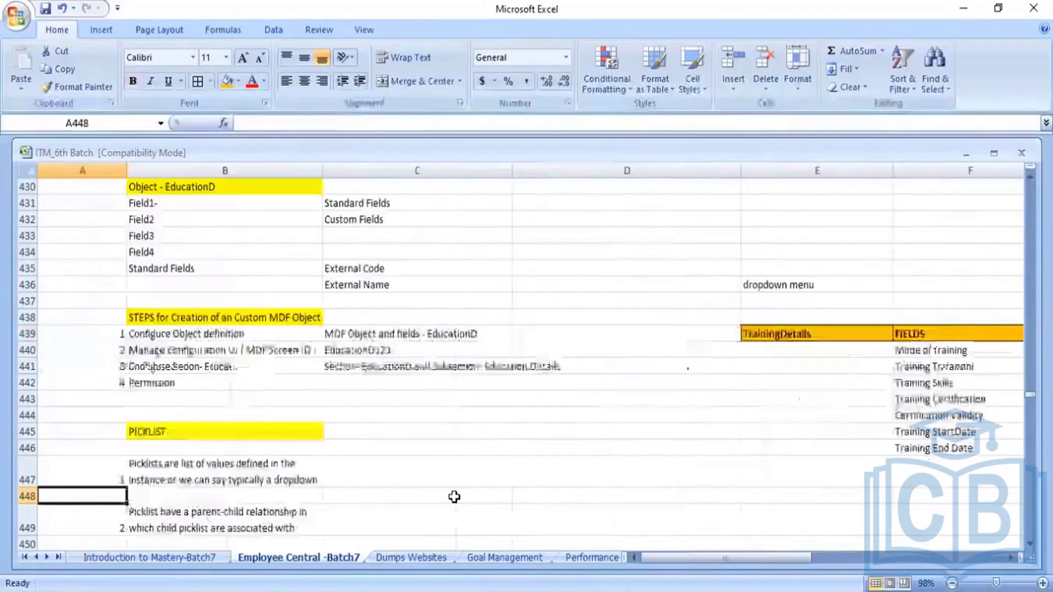
key(Up)
key(Up)
key(Up)
key(Up)
key(Up)
key(Up)
key(Up)
key(Up)
key(Up)
key(Right)
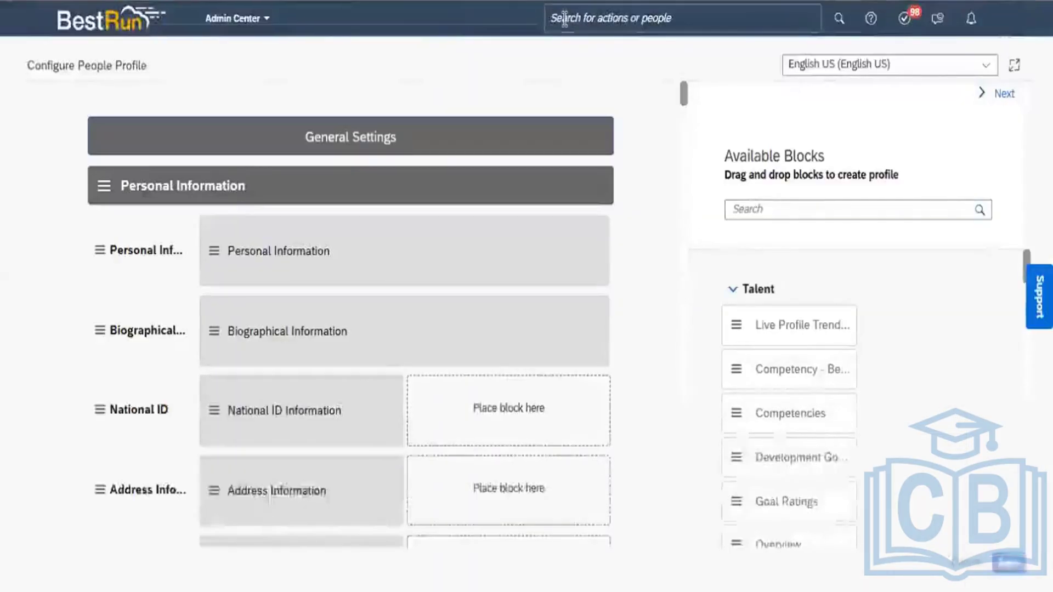
- Switch to the BestRun Admin Center, open Configure Object Definitions and start a new Object Definition
click(565, 20)
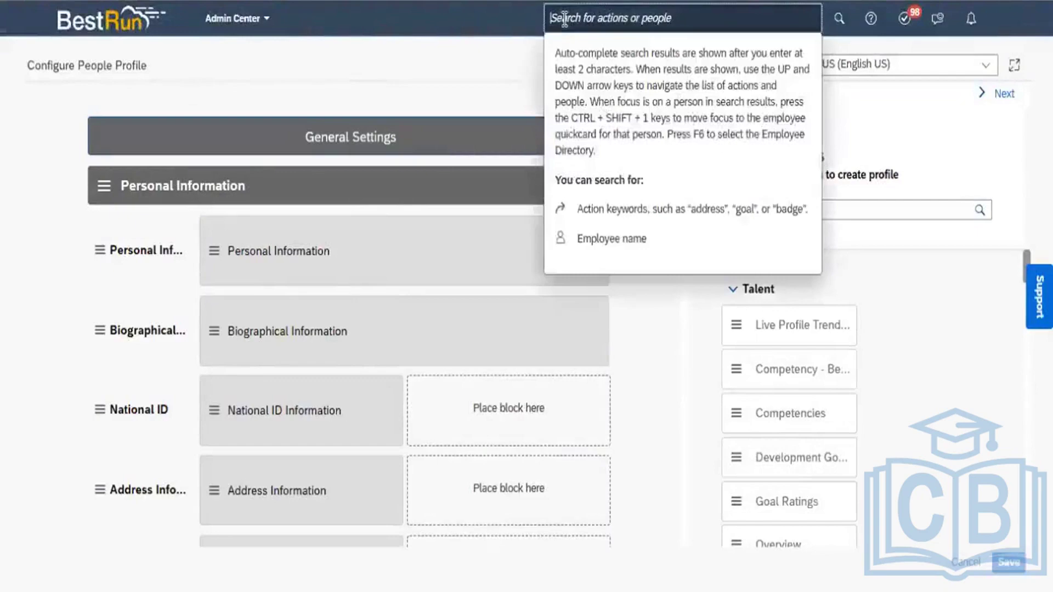
text(confi)
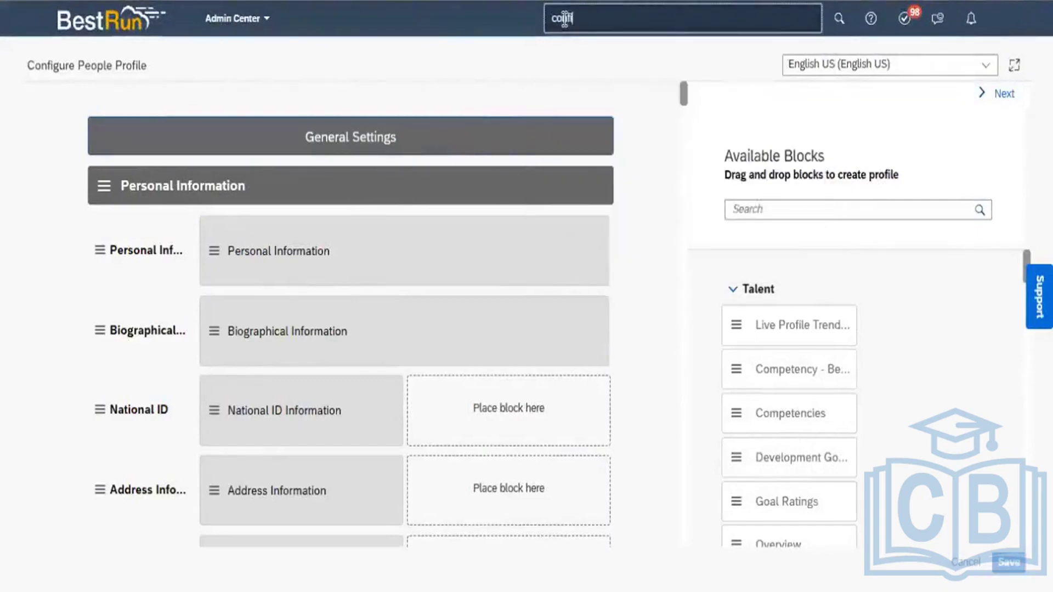
text(gure object)
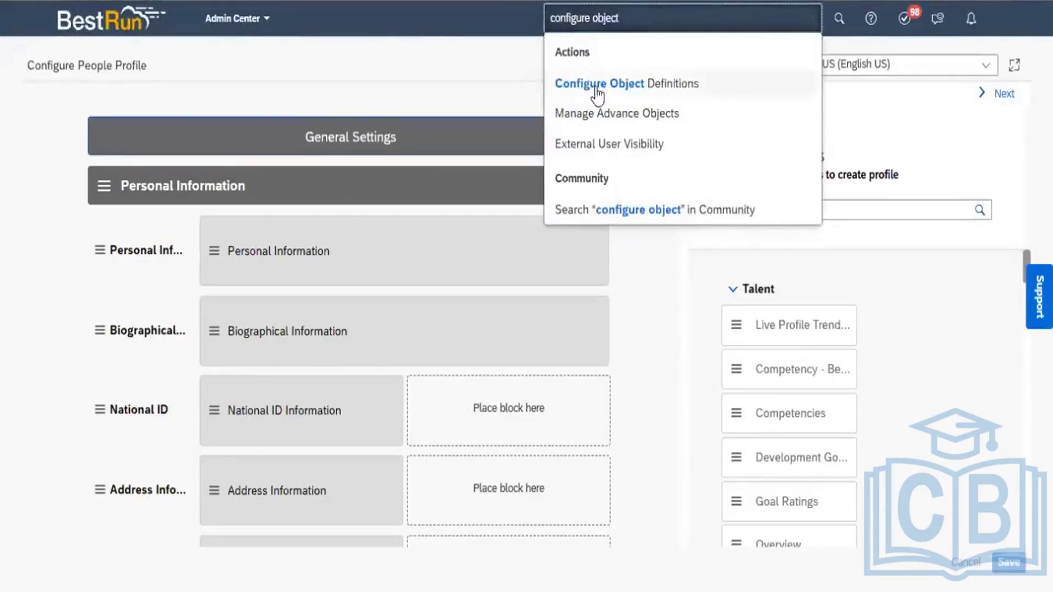
key(Return)
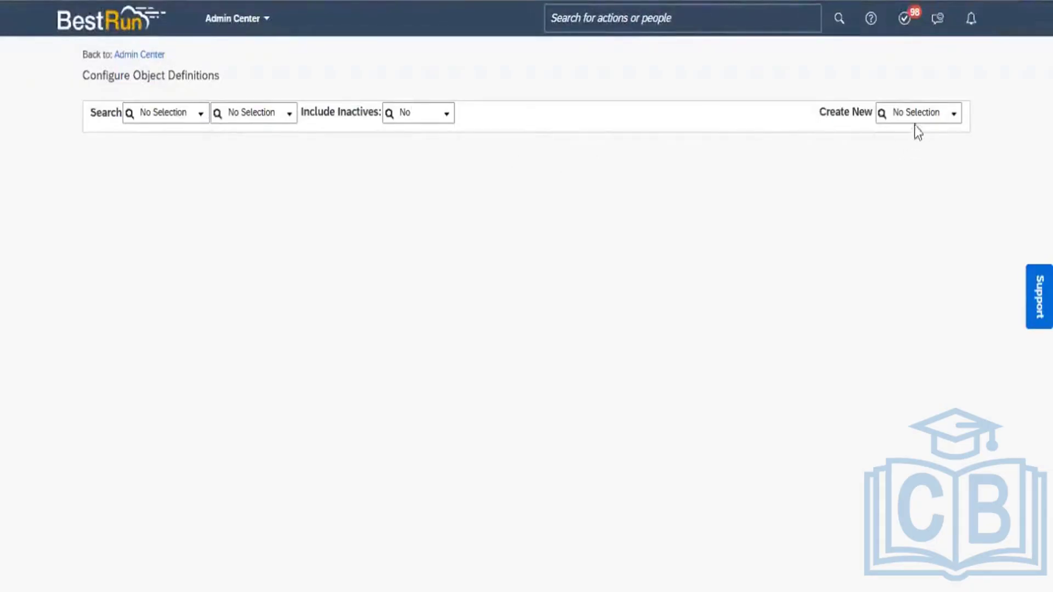
click(951, 123)
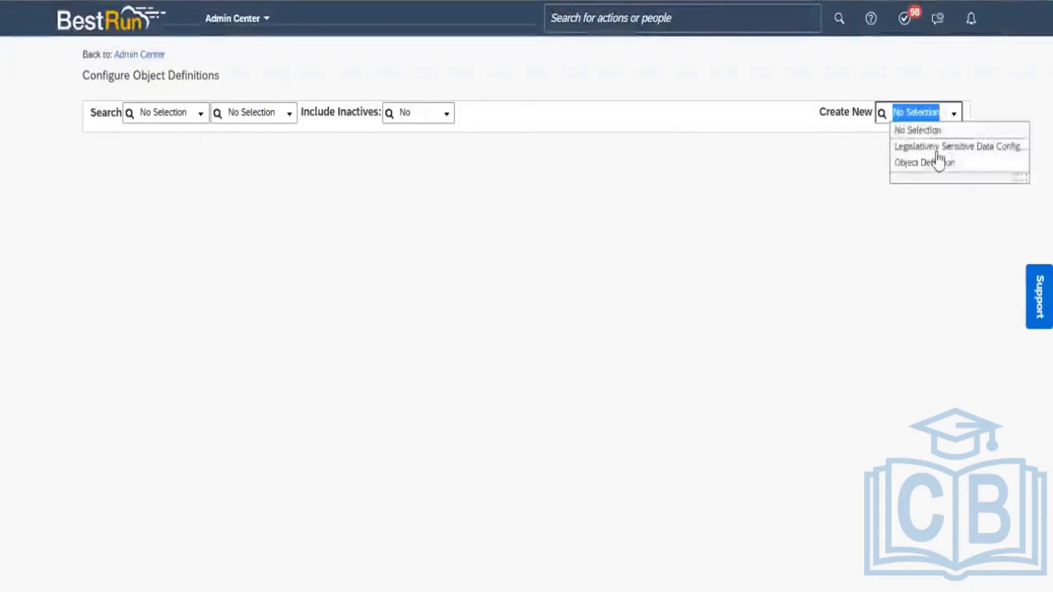
click(932, 162)
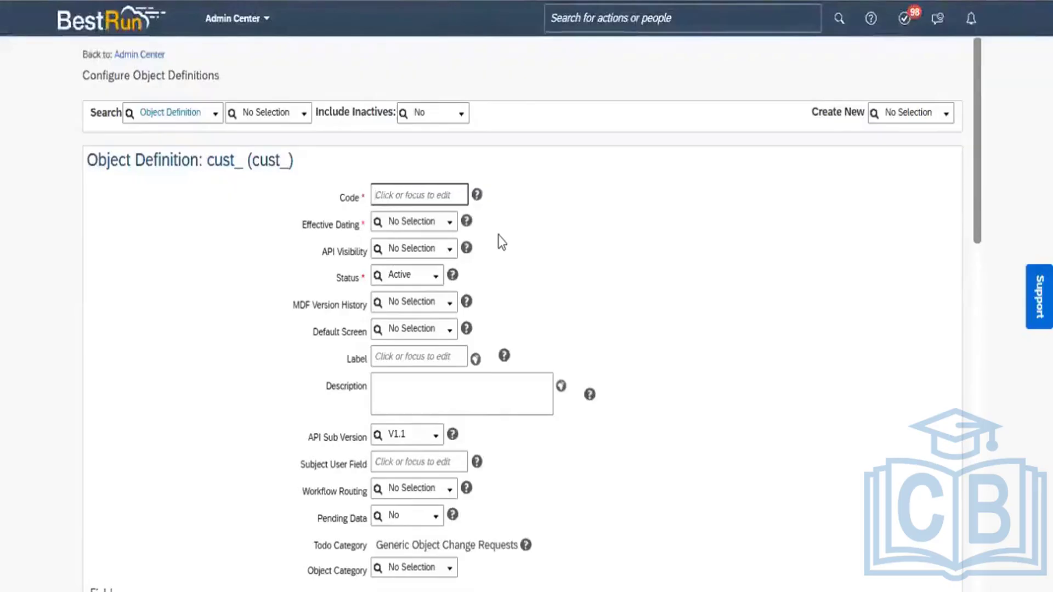
- Enter TravelMgt_290423 as the code of the new object definition
text(T)
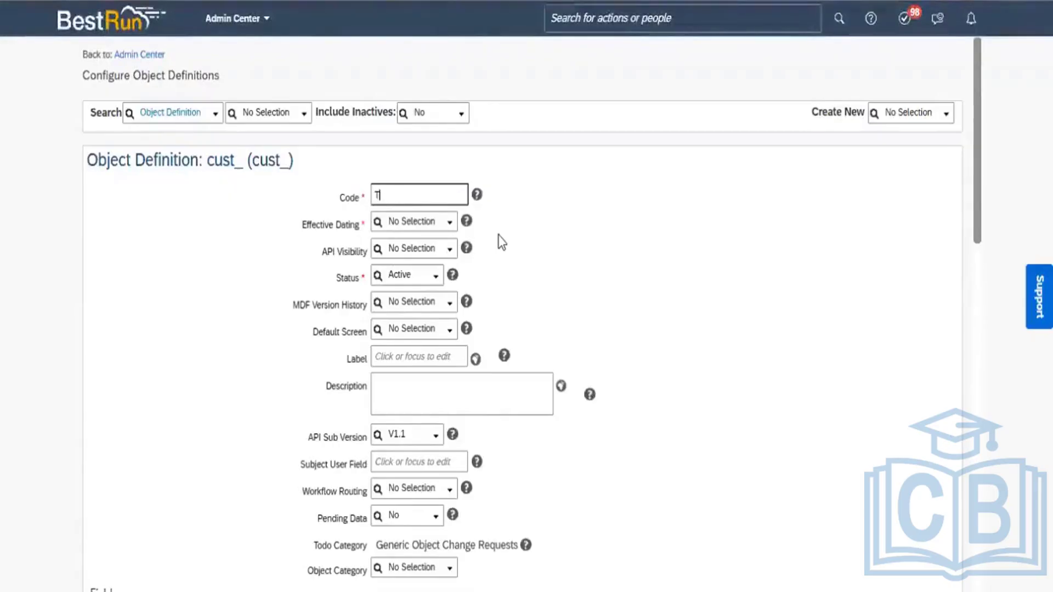
text(ravel)
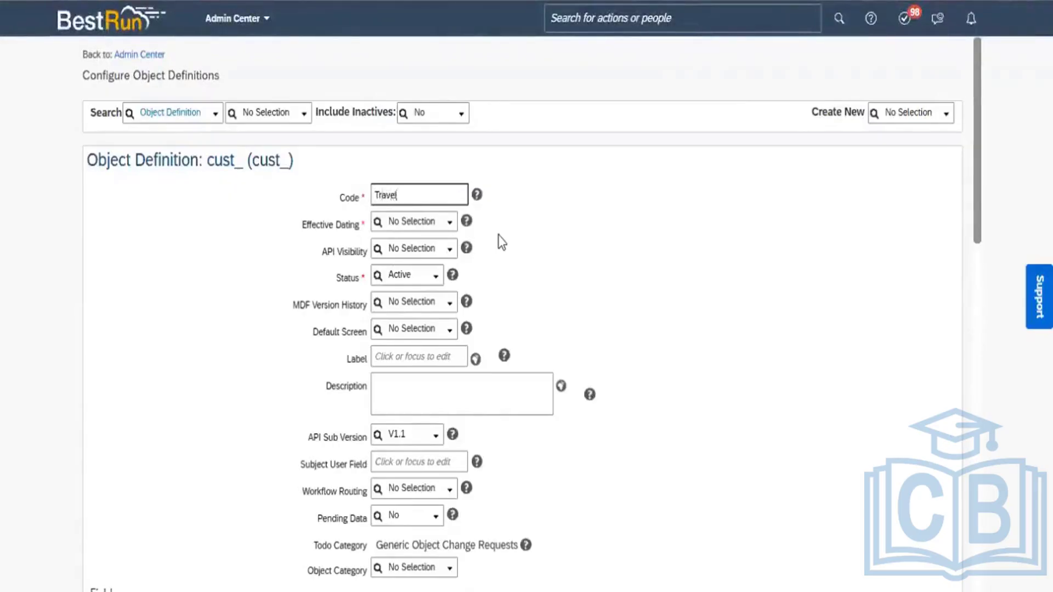
text(Mgt)
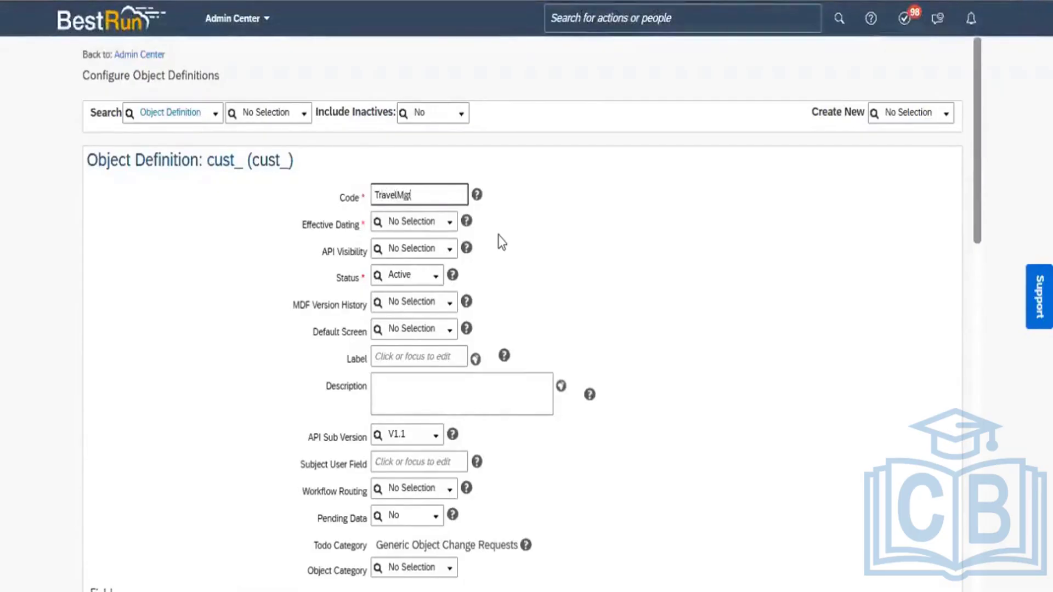
text(_)
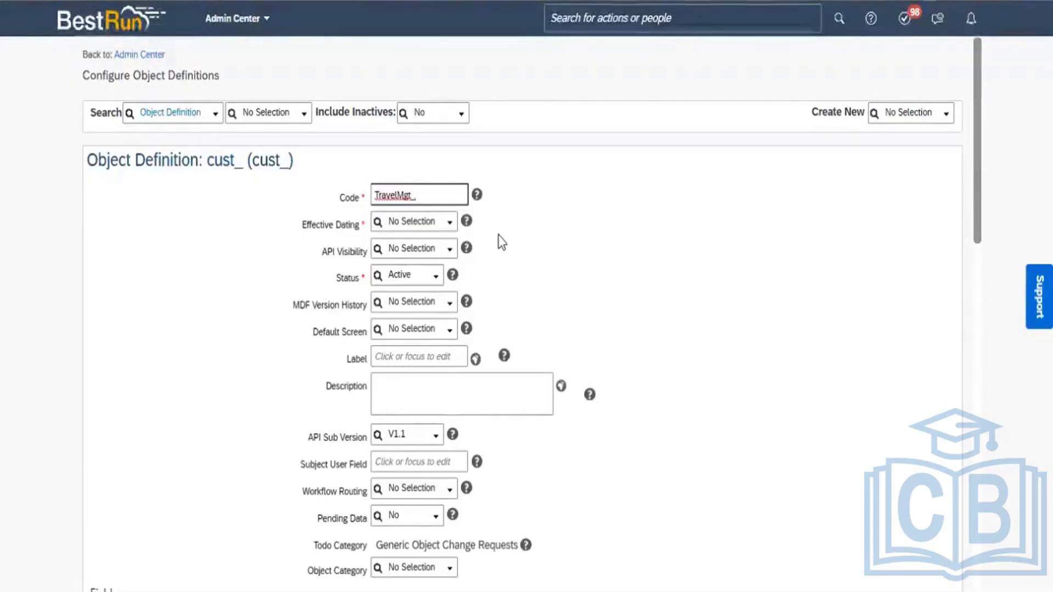
text(290423)
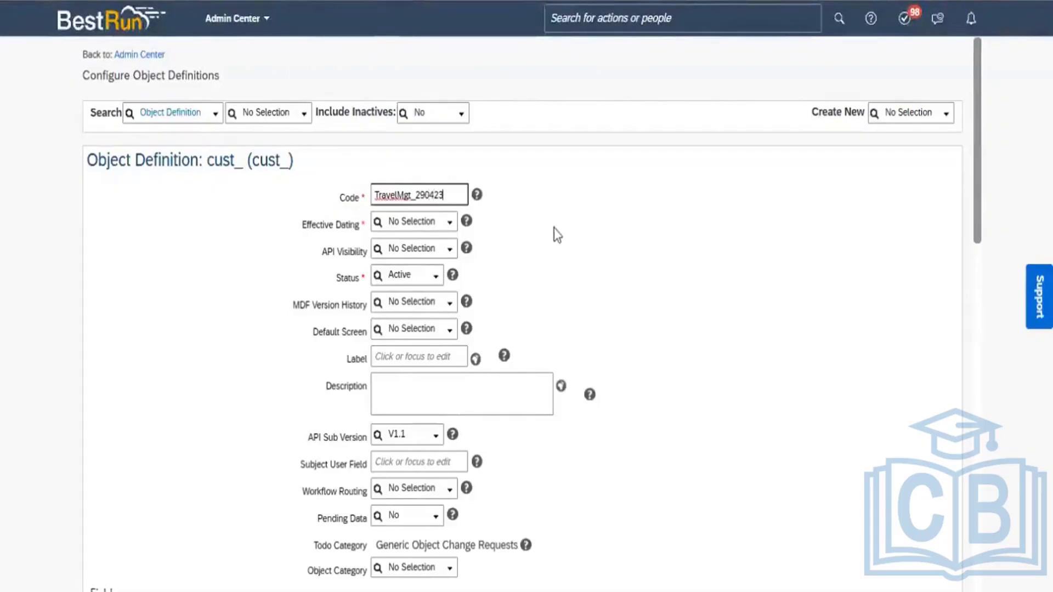
key(Tab)
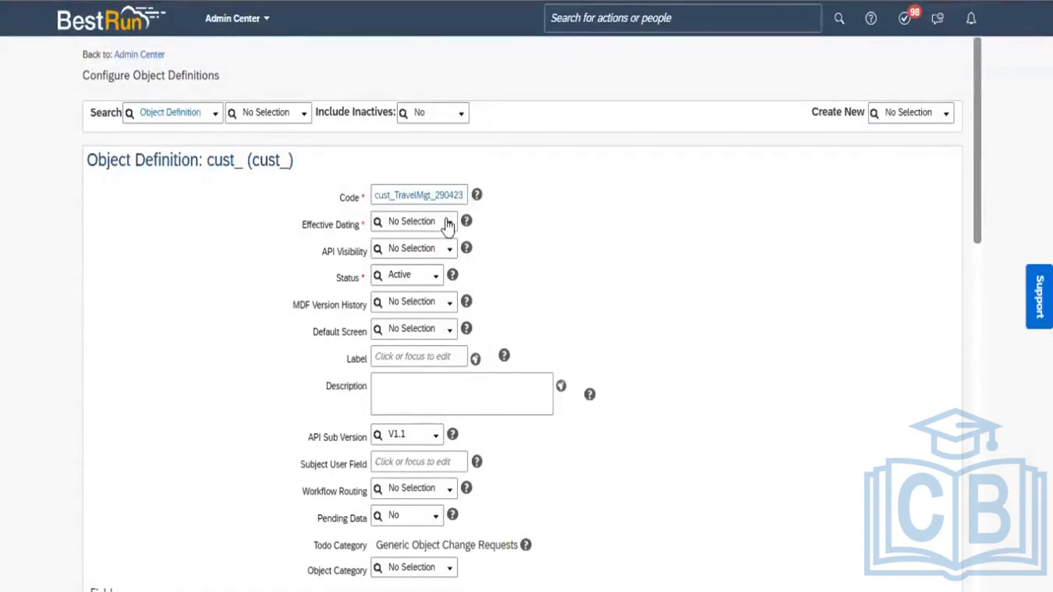
- Set Effective Dating to Basic, accepting the change to the mandatory fields, and set API Visibility to Editable
click(450, 223)
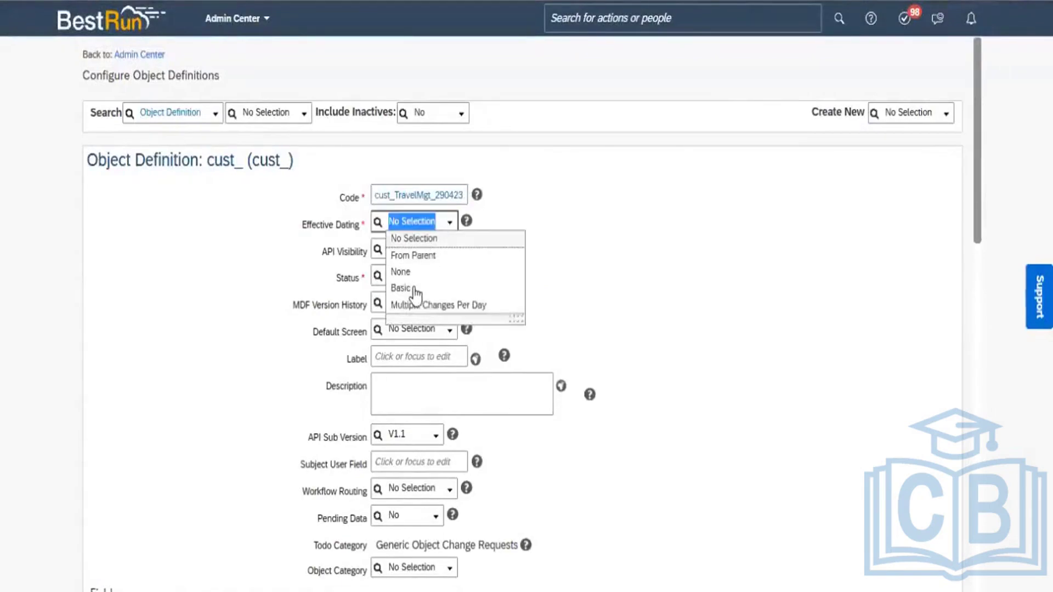
click(469, 293)
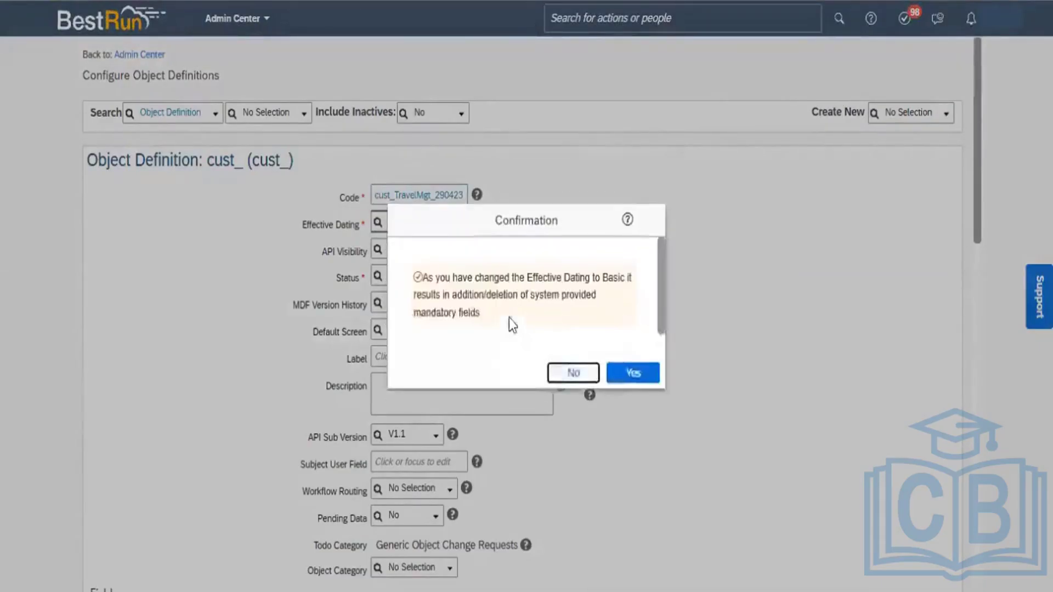
click(631, 373)
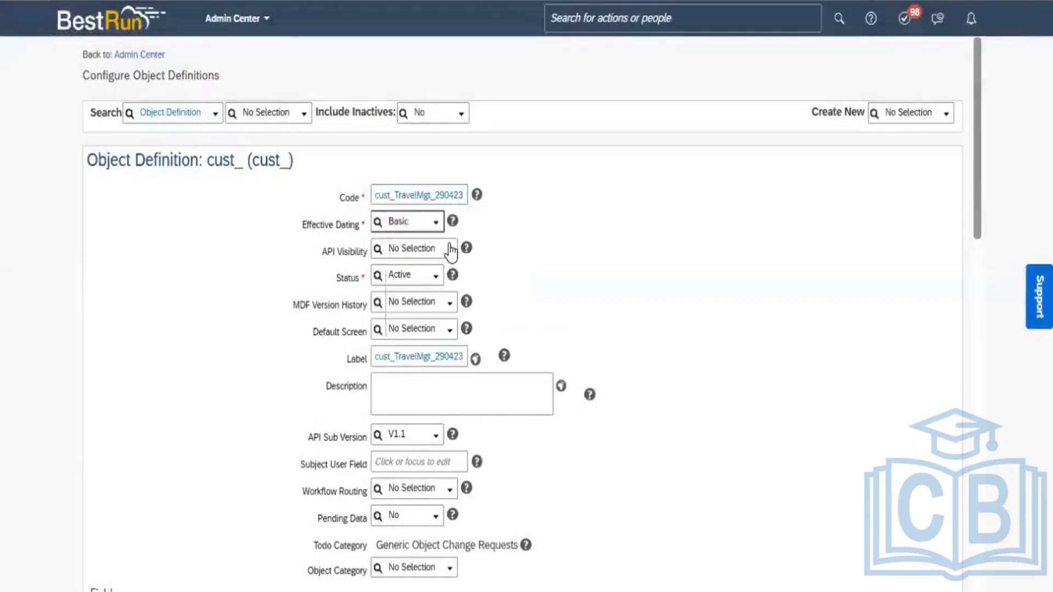
click(450, 250)
click(429, 284)
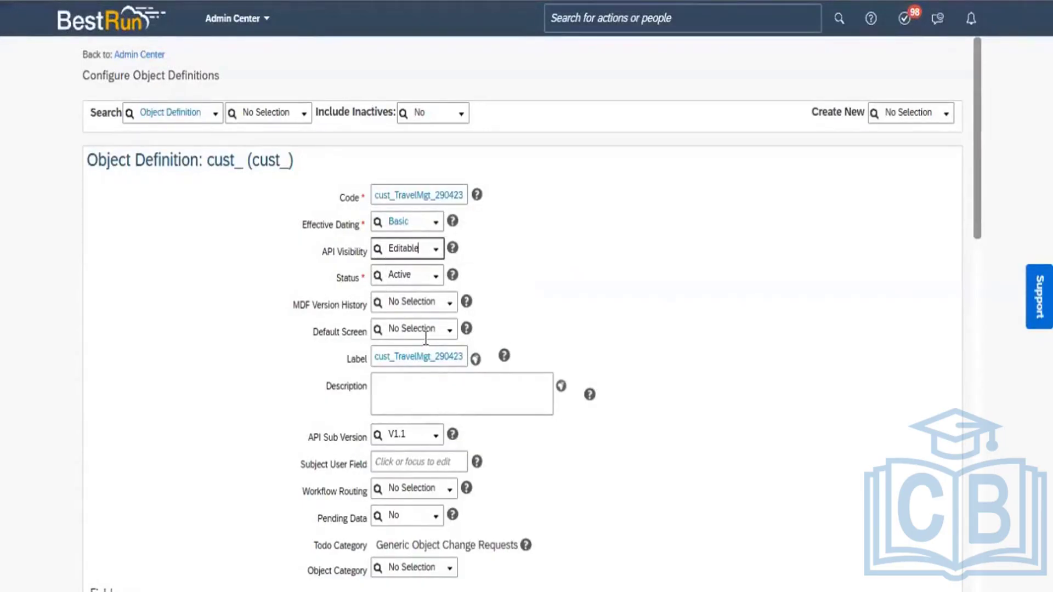
- Replace the object definition's label with "Travel Management ( TM )"
click(406, 363)
double_click(406, 364)
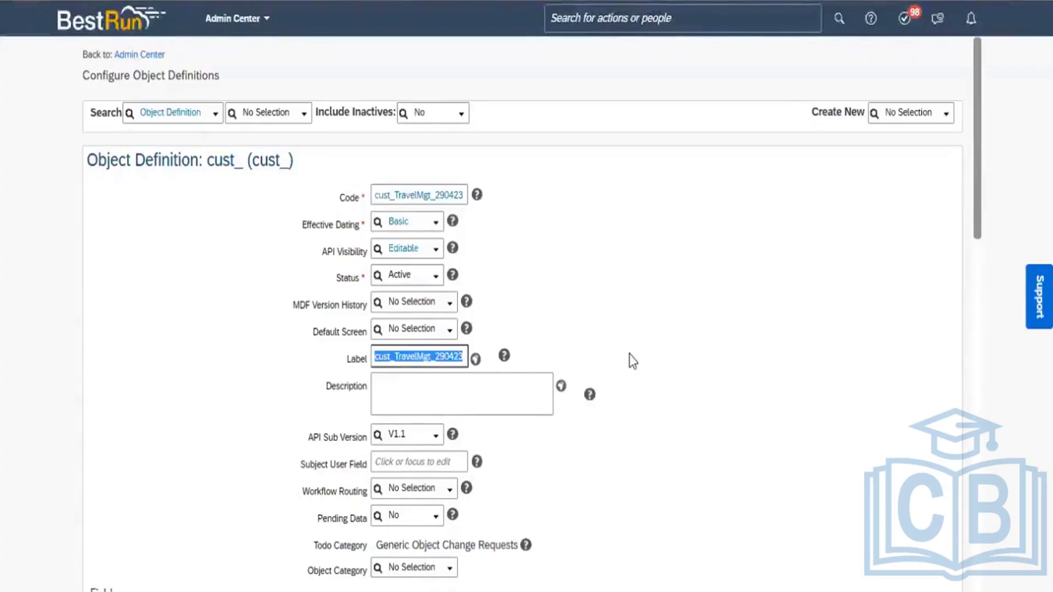
text(Travel)
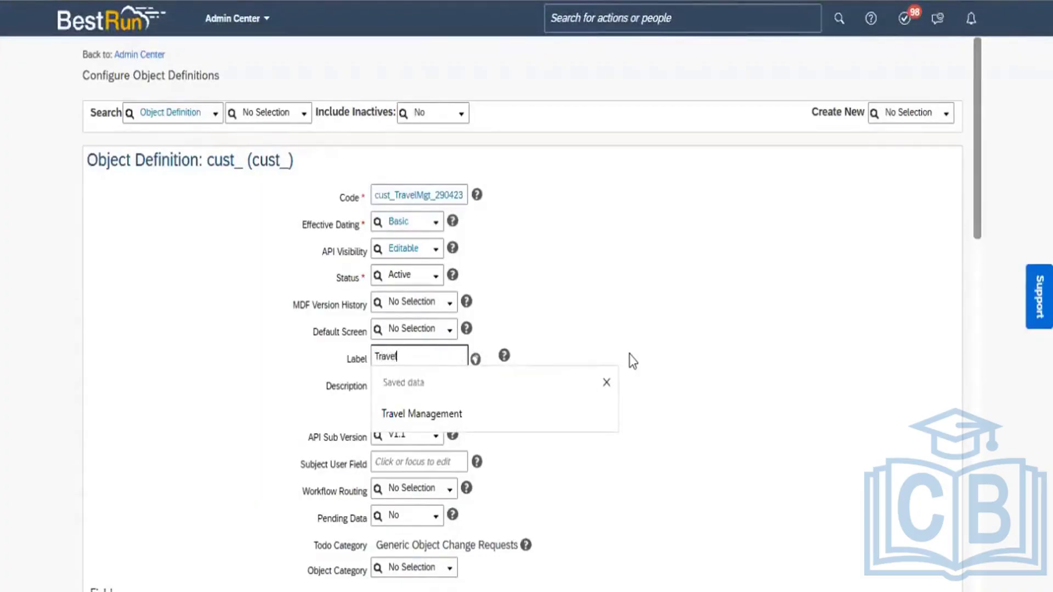
text( Manage)
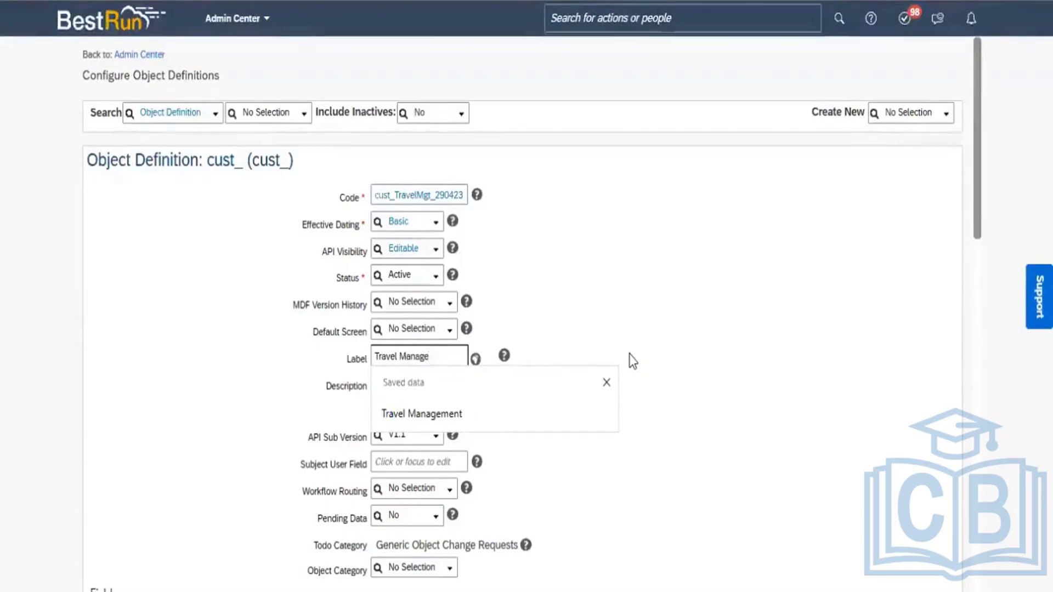
text(ment)
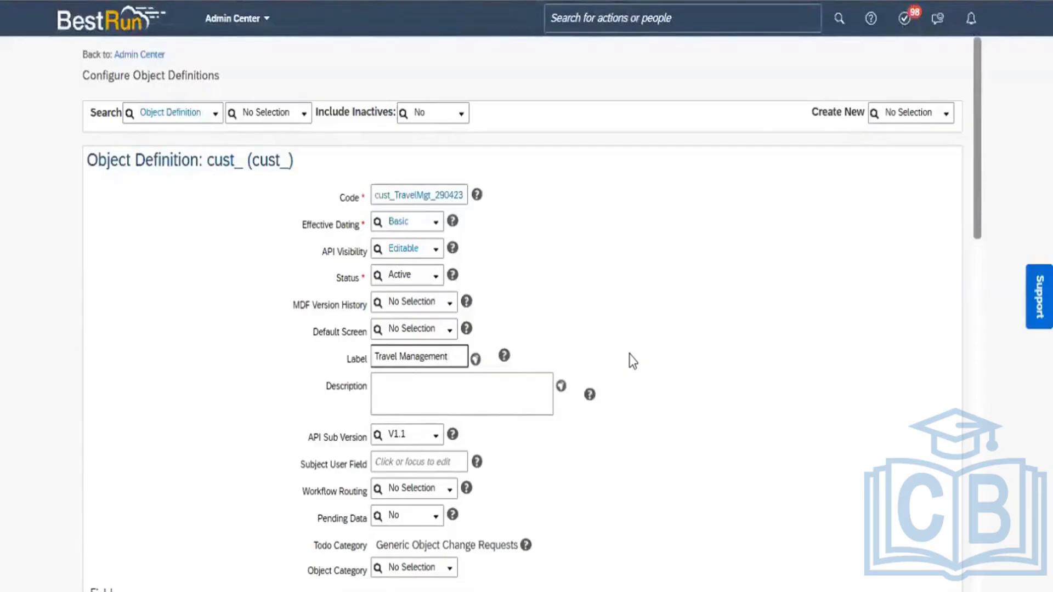
text(()
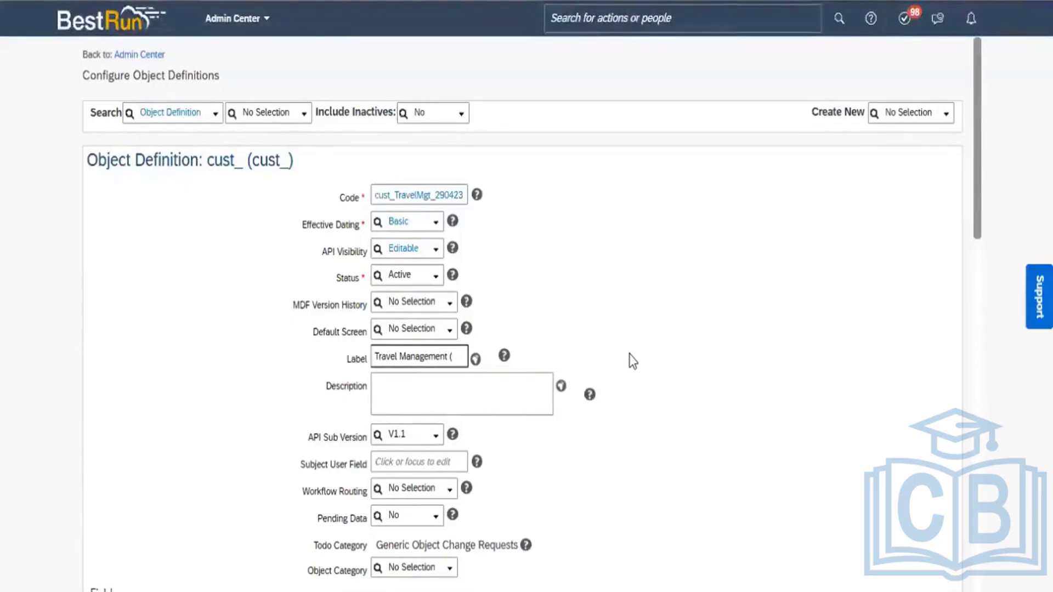
text( TM)
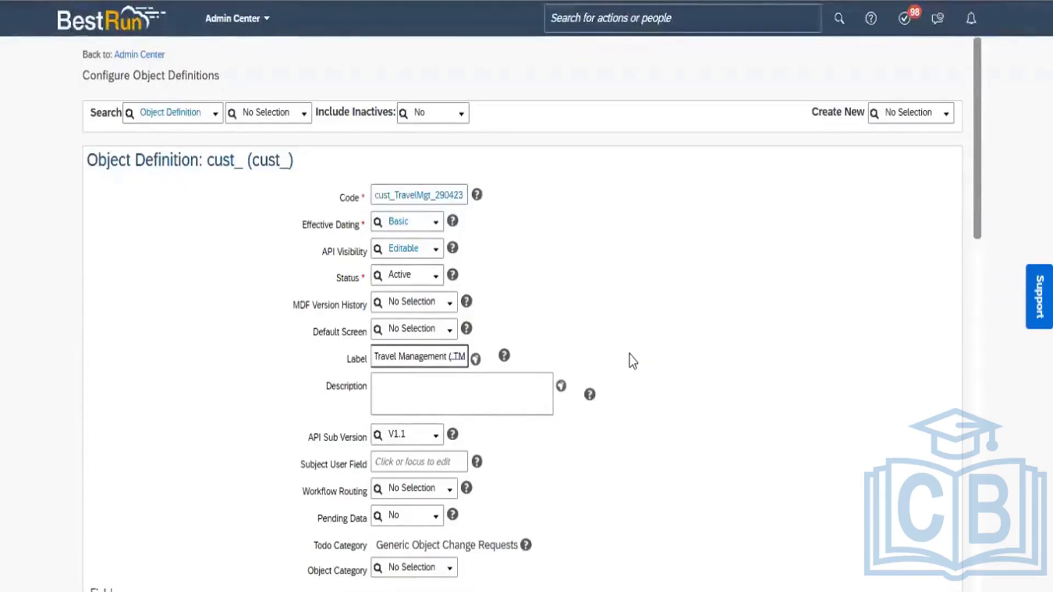
text( ))
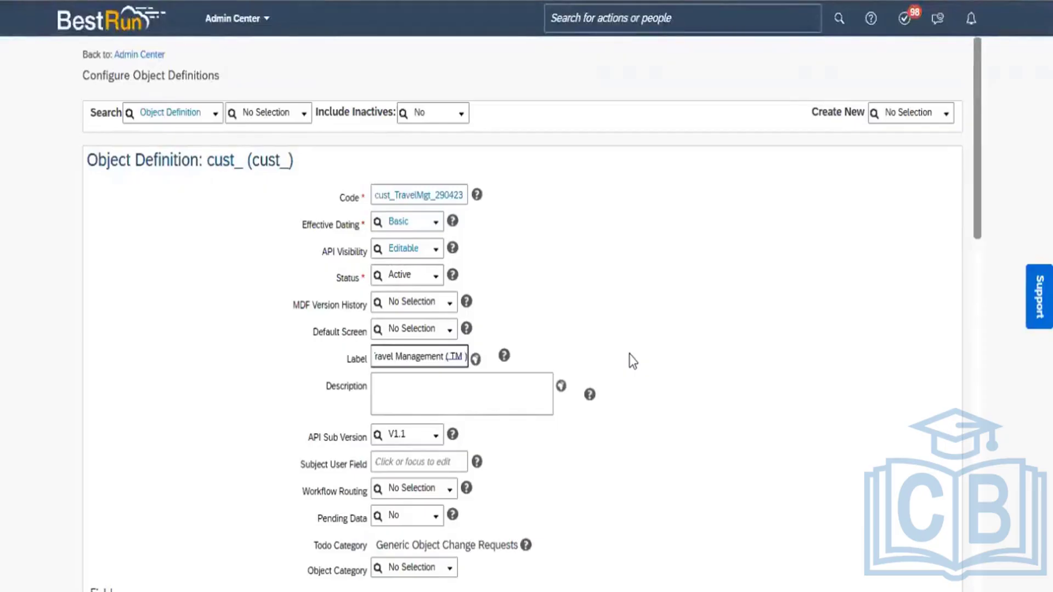
click(759, 367)
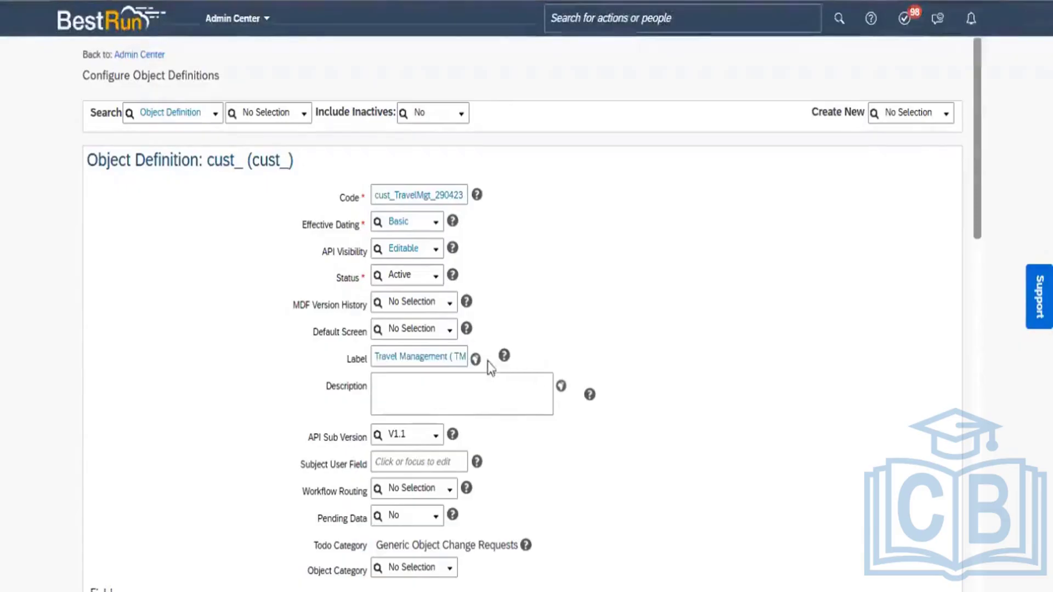
- Set the label's Default Value and English (United Kingdom) translations to "Travel Management ( TM )" and accept them
click(457, 355)
key(ctrl+a)
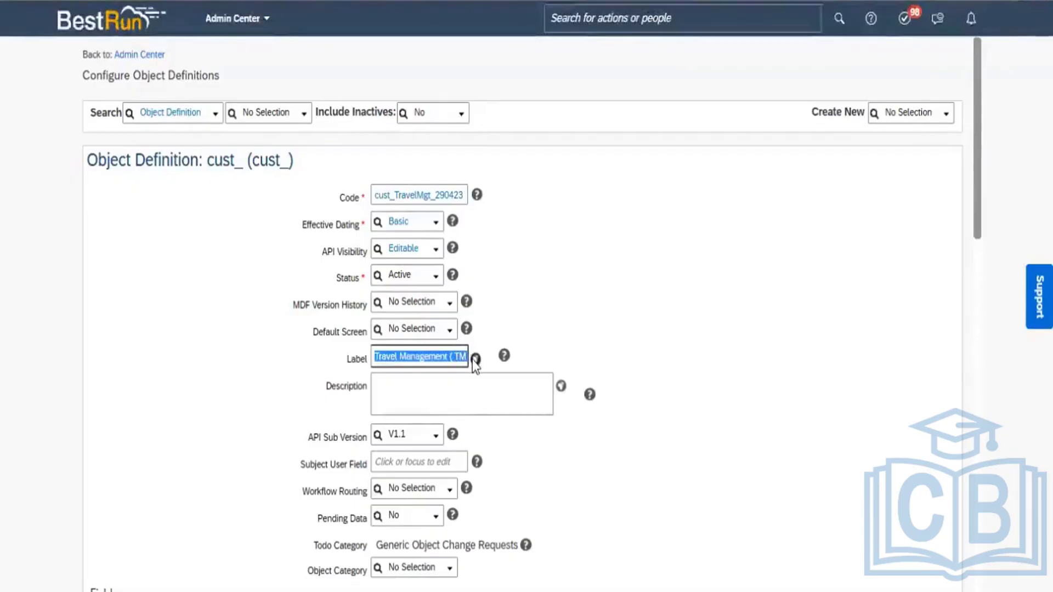
click(474, 358)
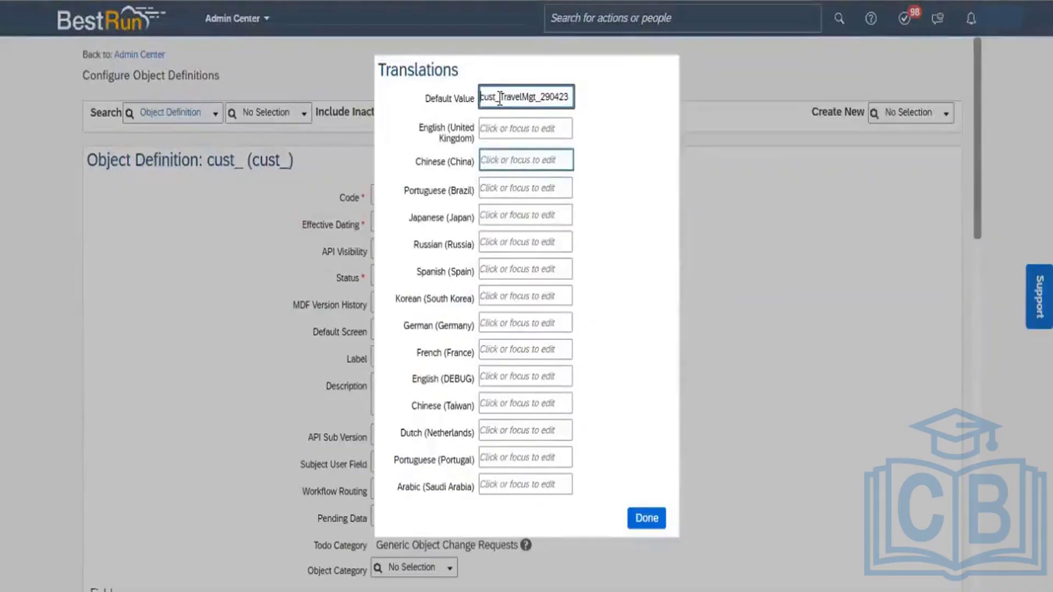
key(ctrl+a)
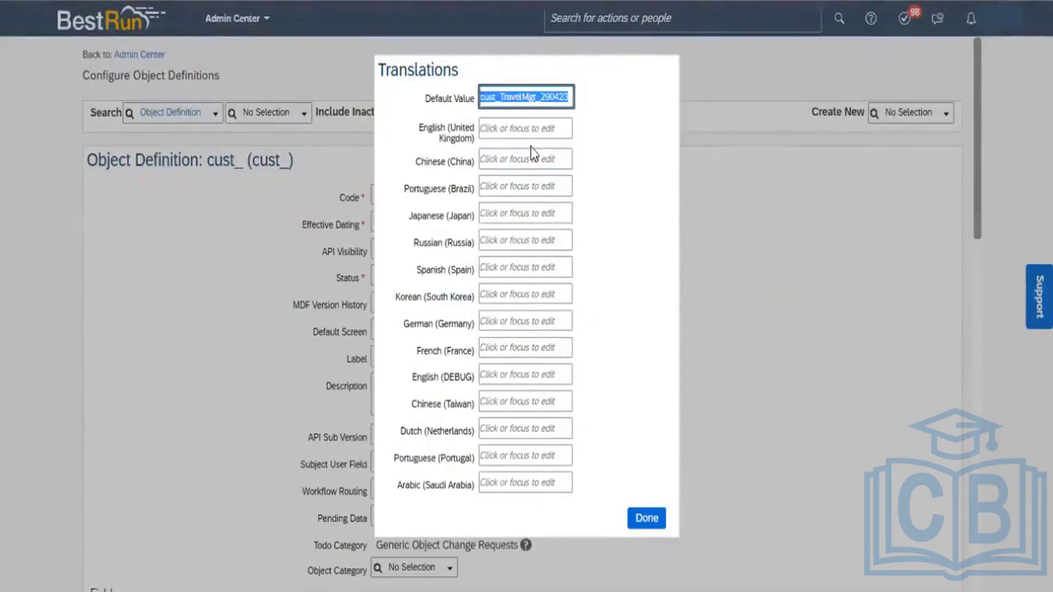
text(Travel Management ( TM ))
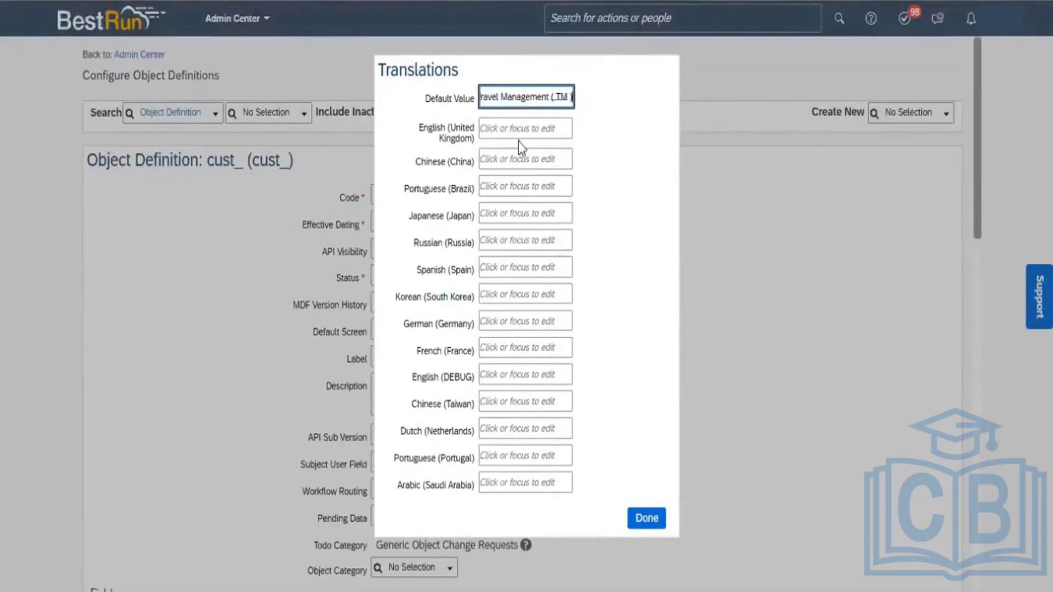
click(517, 128)
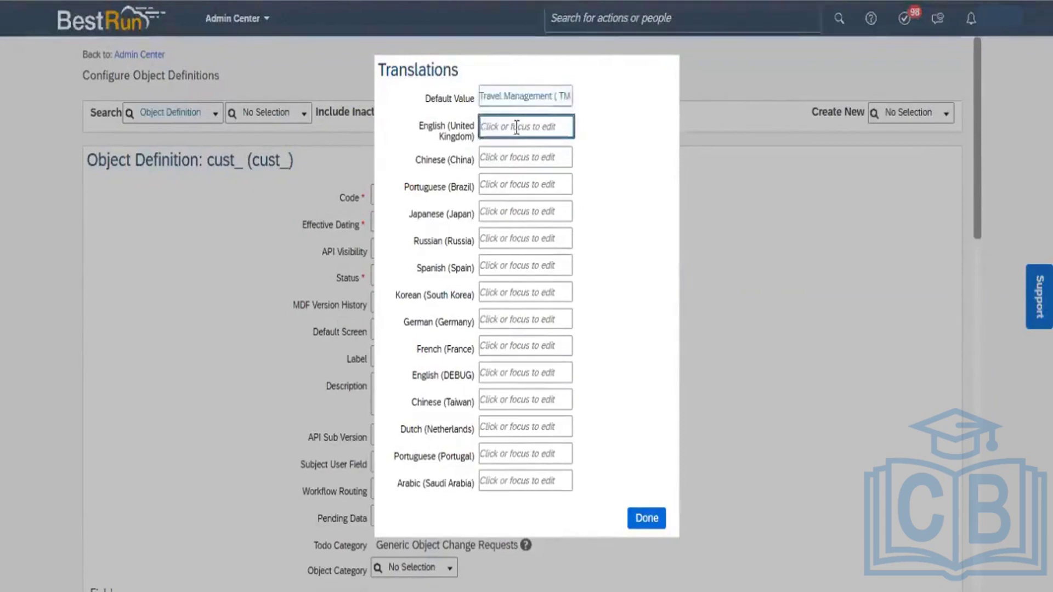
text(Travel Management ( TM ))
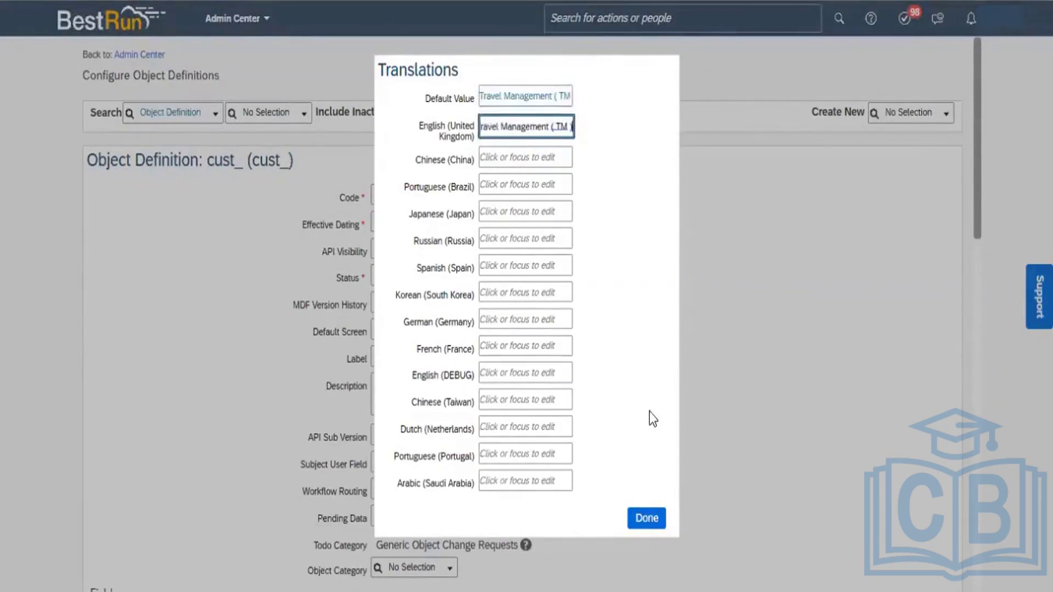
click(648, 518)
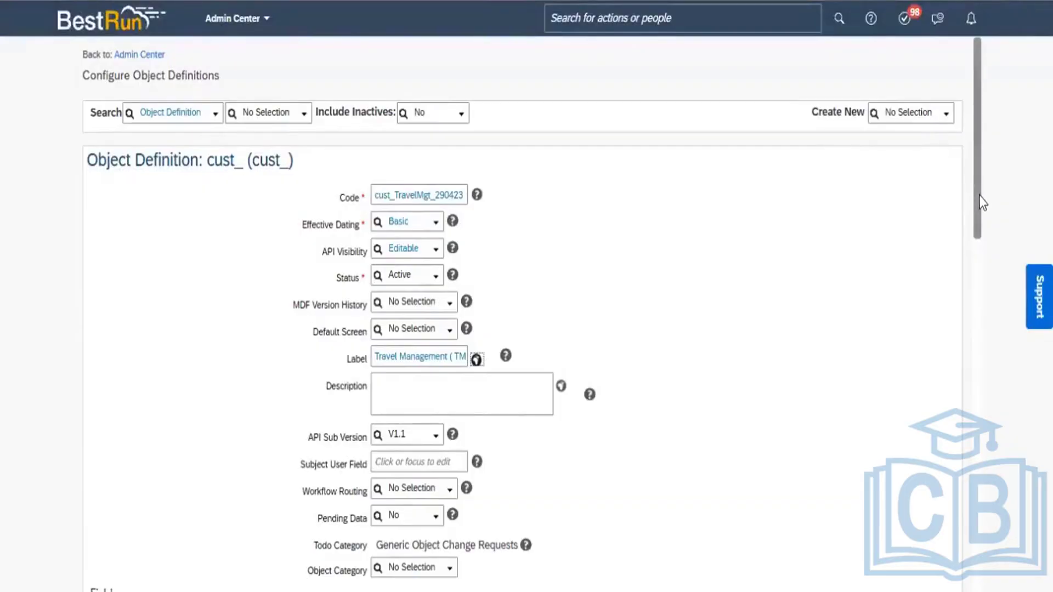
- Set the data type of the externalCode field to User
drag(979, 195, 984, 285)
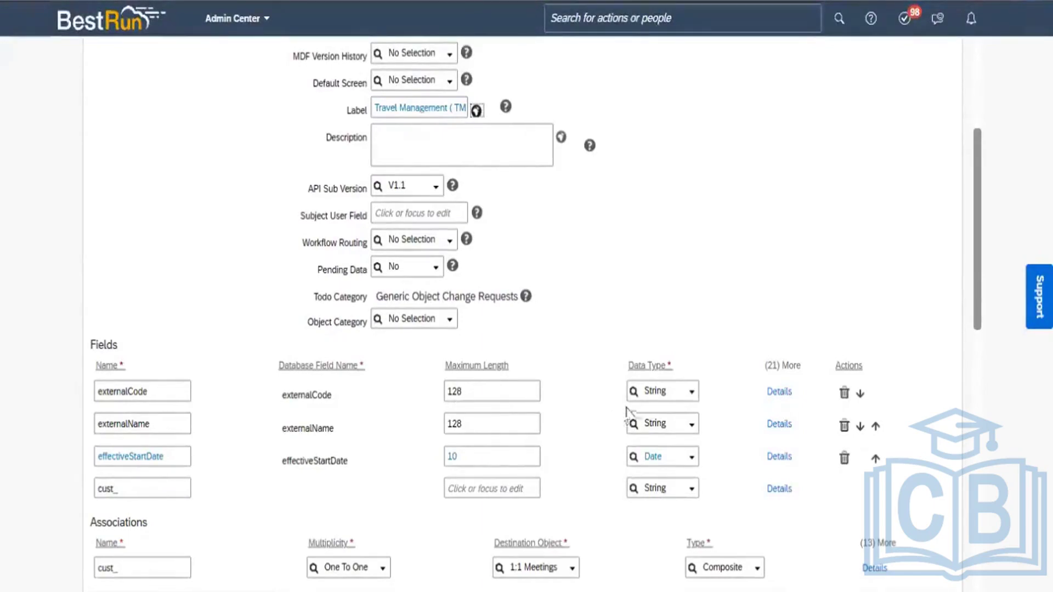
click(688, 398)
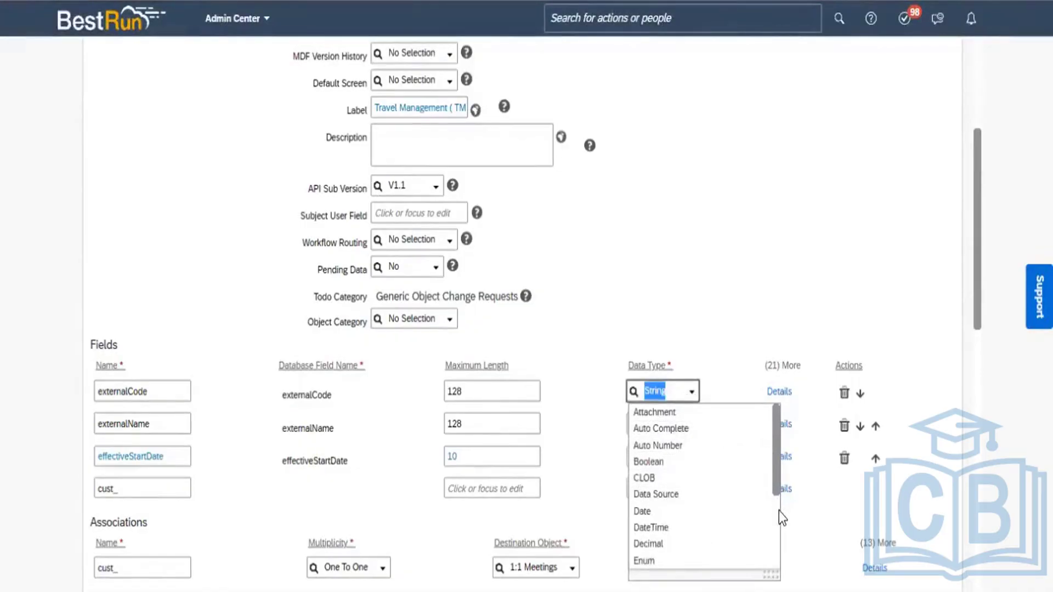
scroll(779, 511, down, 3)
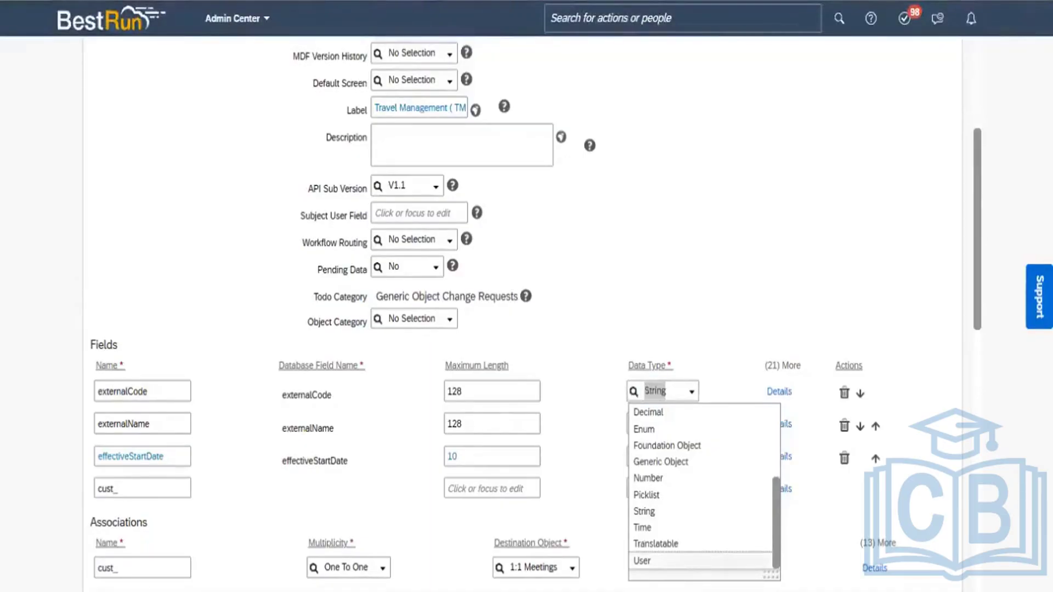
click(648, 561)
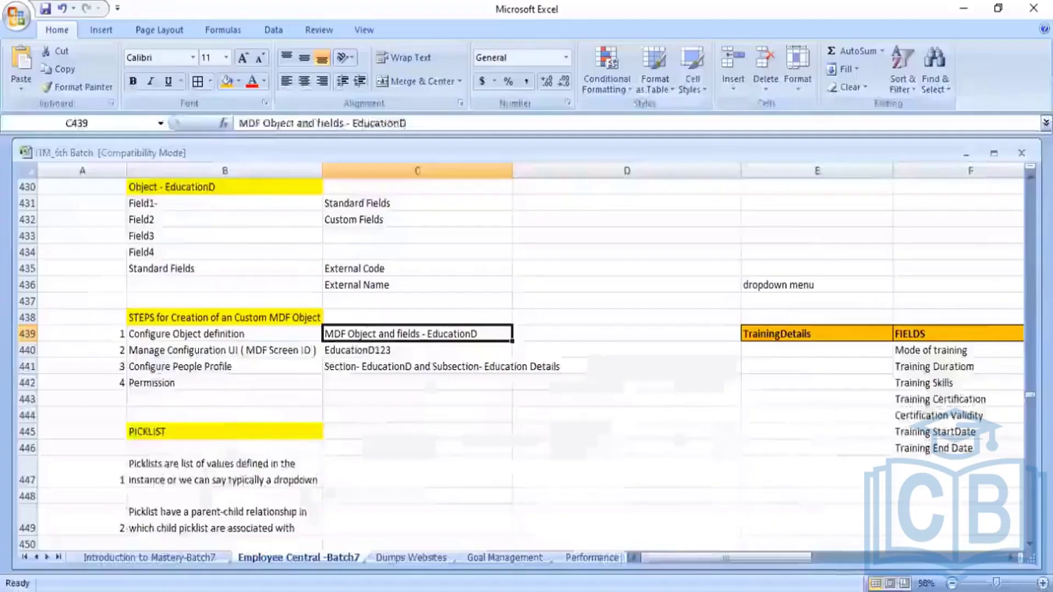
- Switch to the Excel workbook and examine the Travel Management field list in I439 to I443
key(Right)
key(Right)
key(Right)
key(Right)
key(Right)
key(Right)
key(Right)
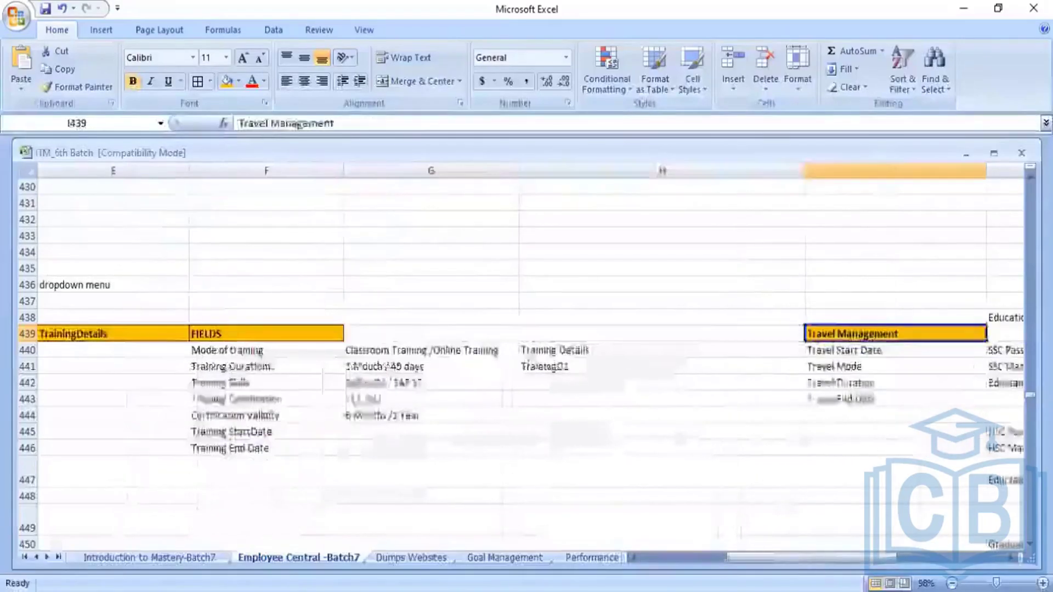
key(Left)
key(Left)
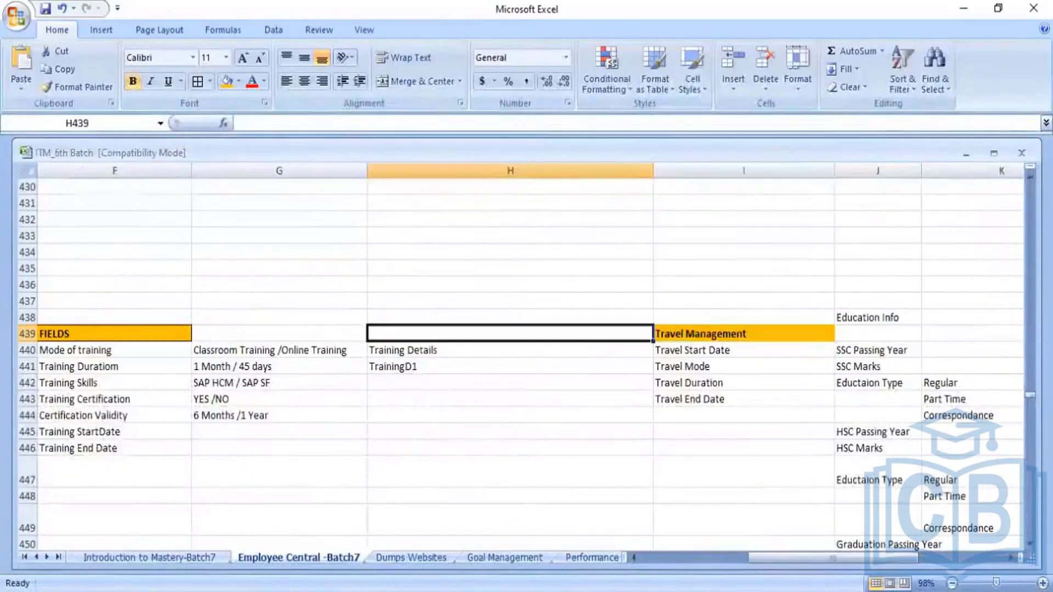
key(Right)
key(Down)
key(Down)
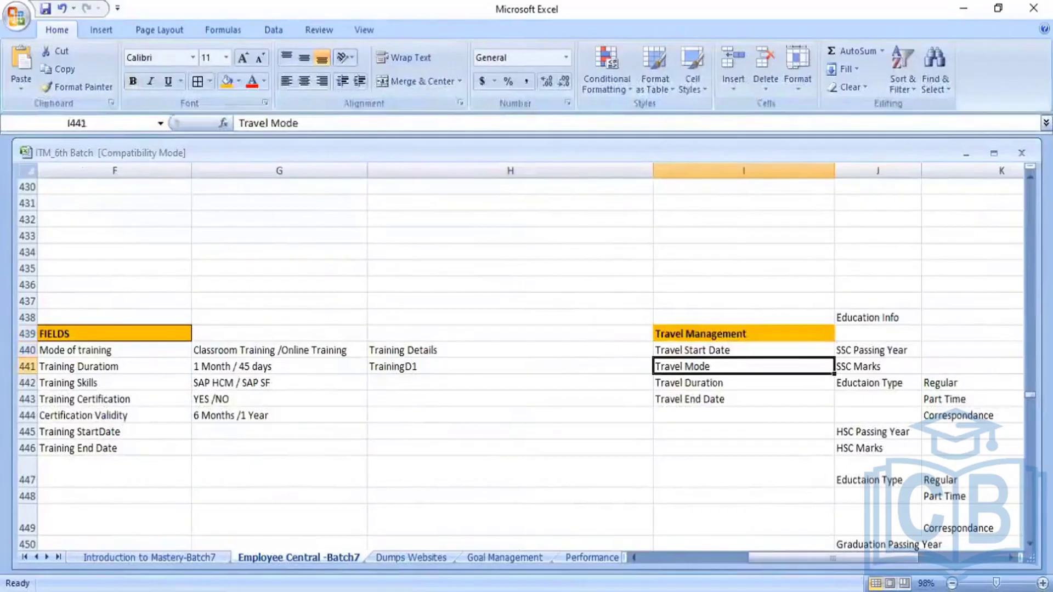
key(Down)
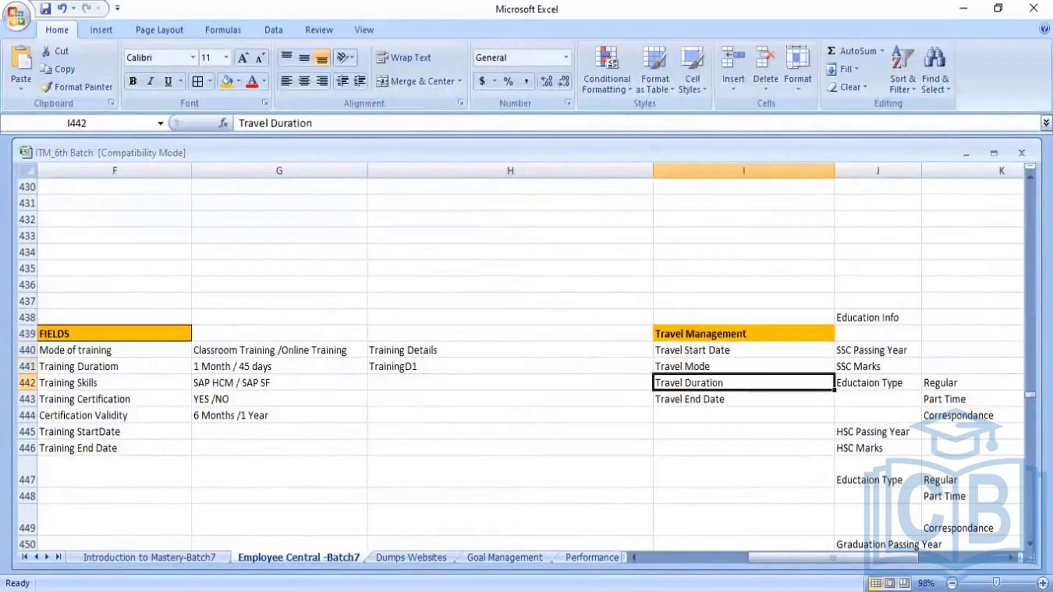
key(Down)
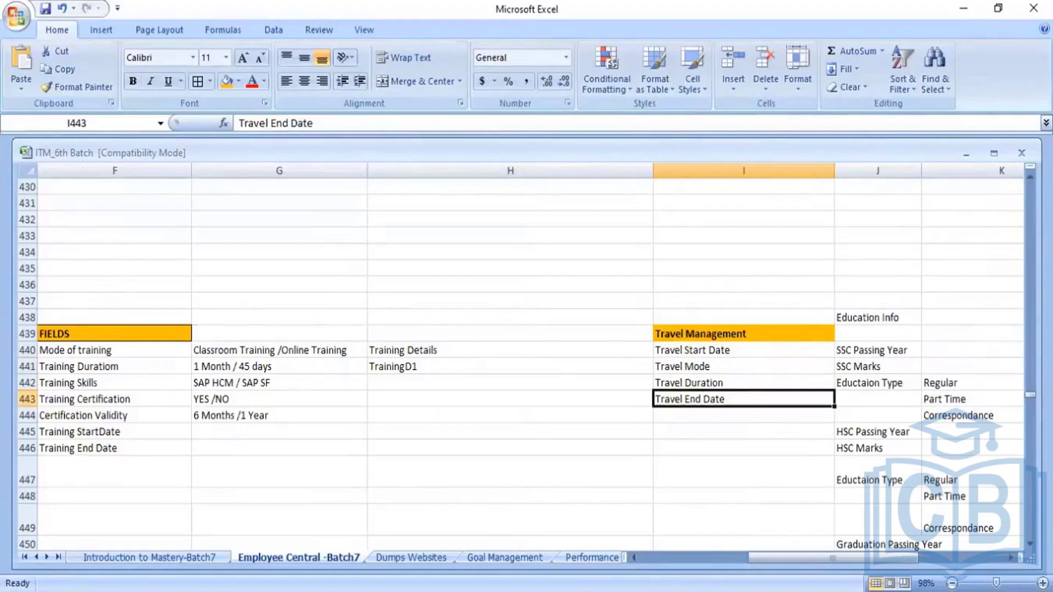
- Return to the BestRun object definition, open the effectiveStartDate field's details and set its label to "Travel Start Date"
key(alt+Tab)
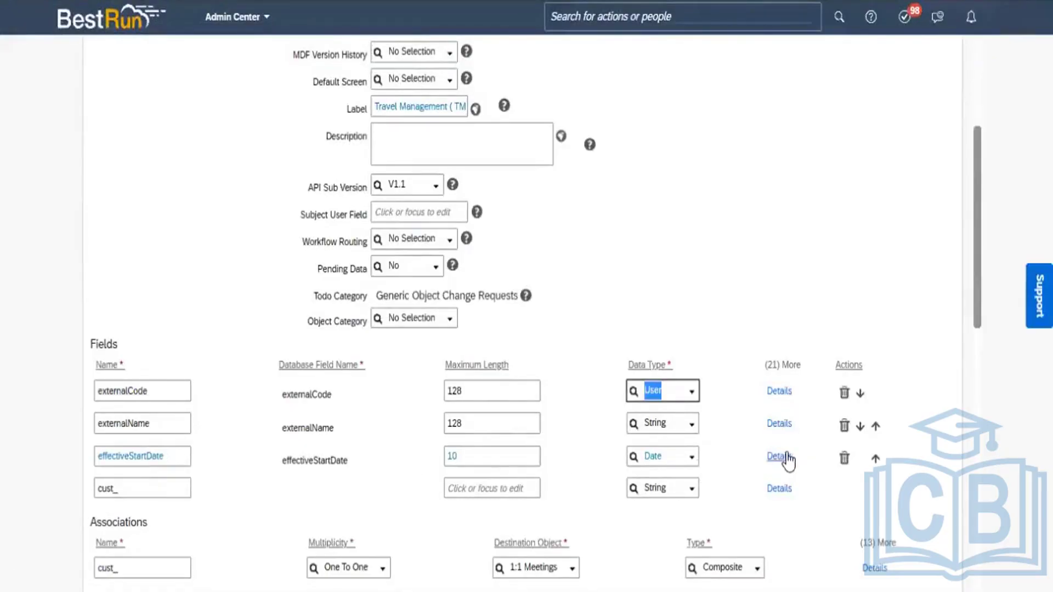
click(785, 457)
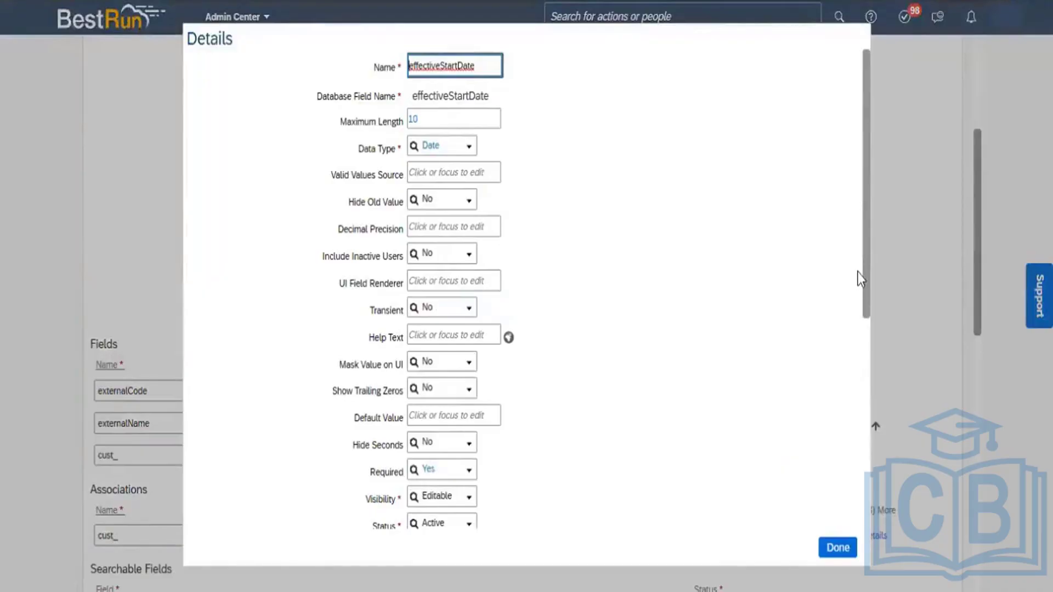
scroll(867, 344, down, 3)
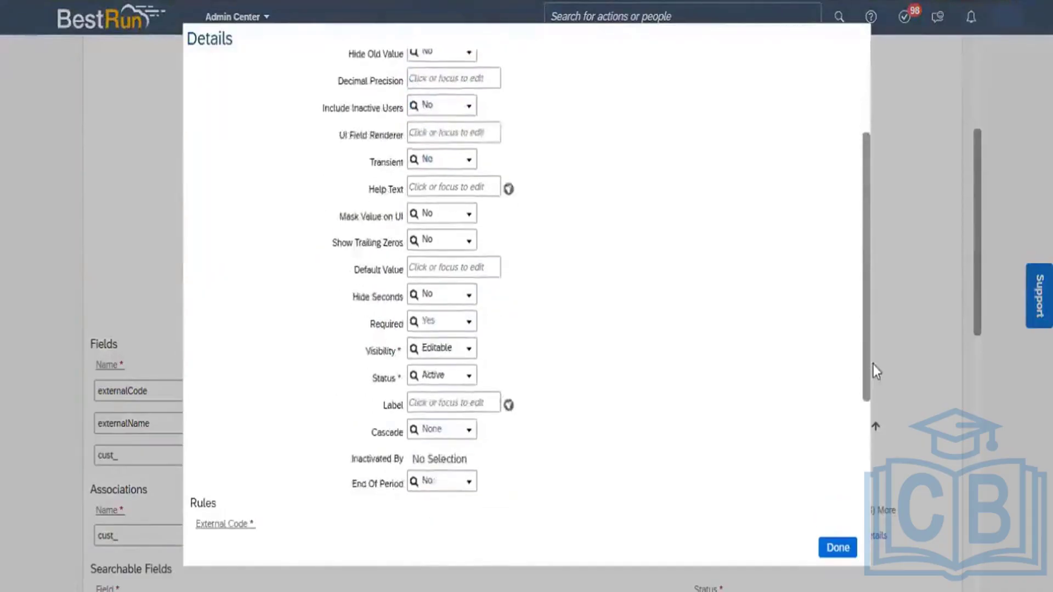
click(446, 405)
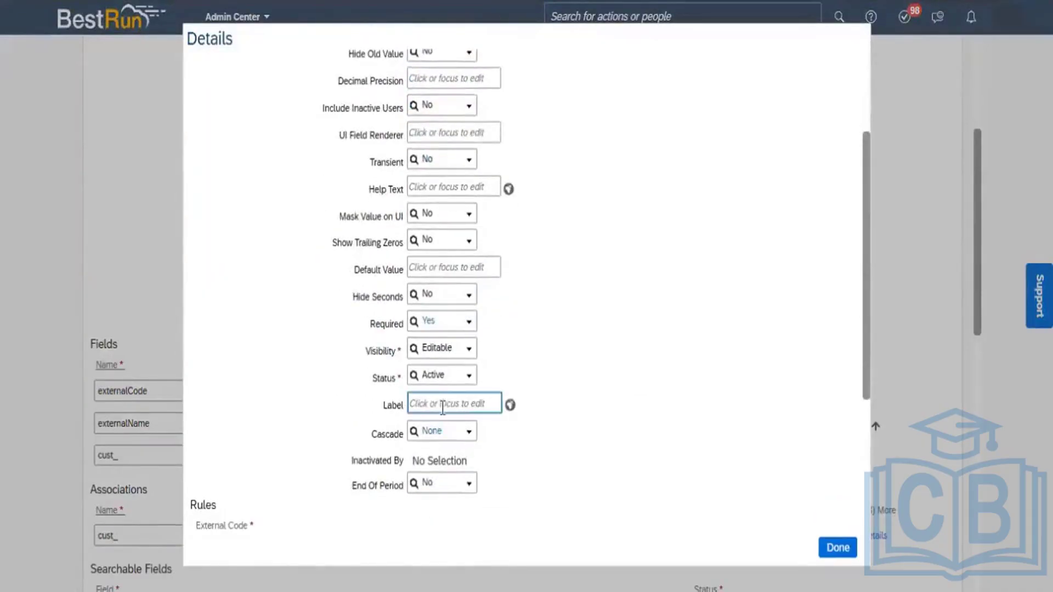
text(Travel)
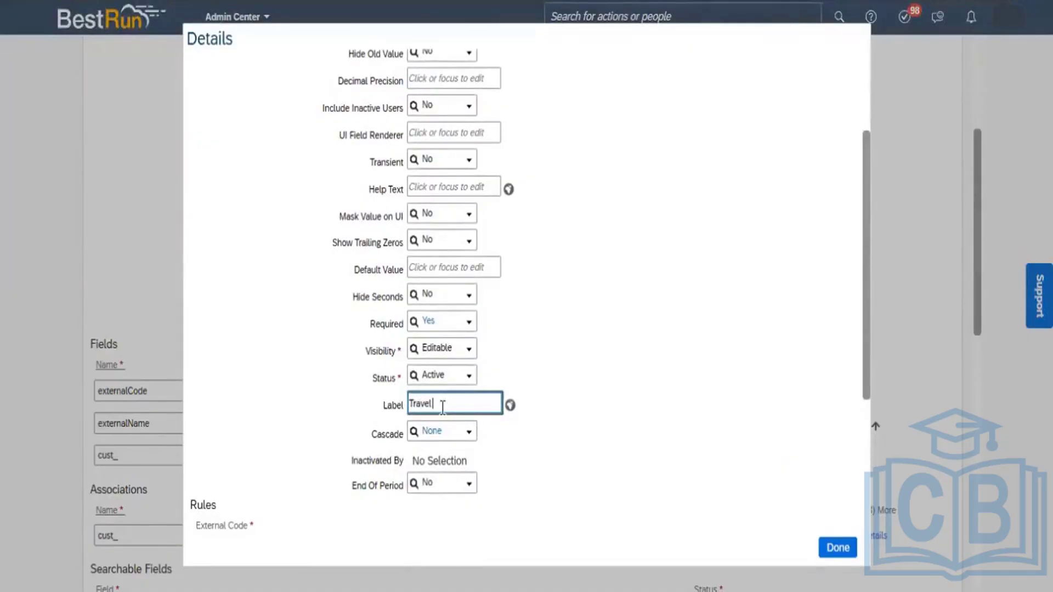
text( Start Date)
click(571, 434)
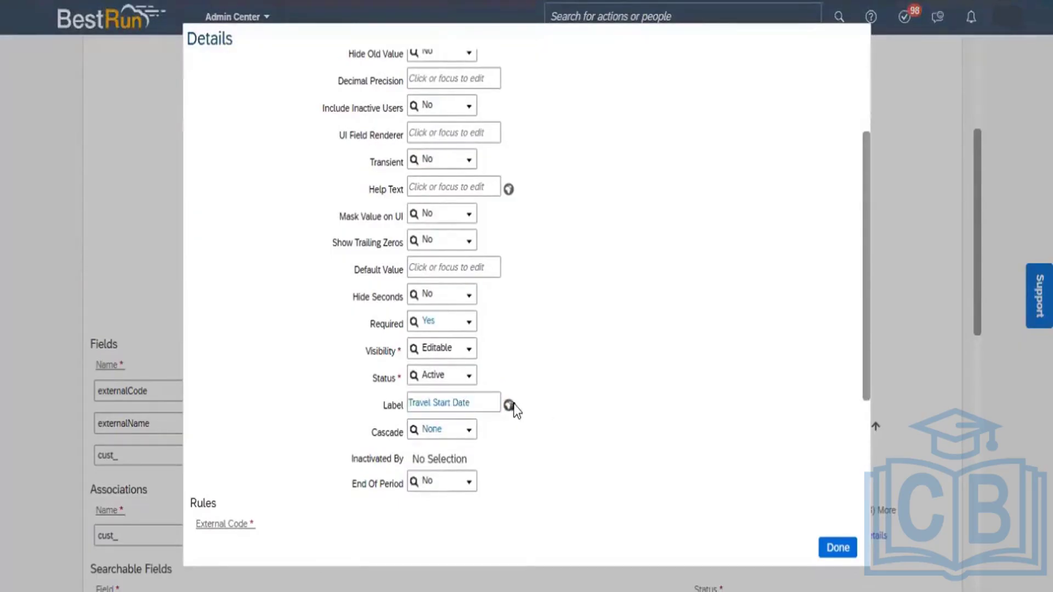
- Set the effectiveStartDate label's Default Value and English (United Kingdom) translations to "Travel Start Date", and accept the translations and field details
click(494, 404)
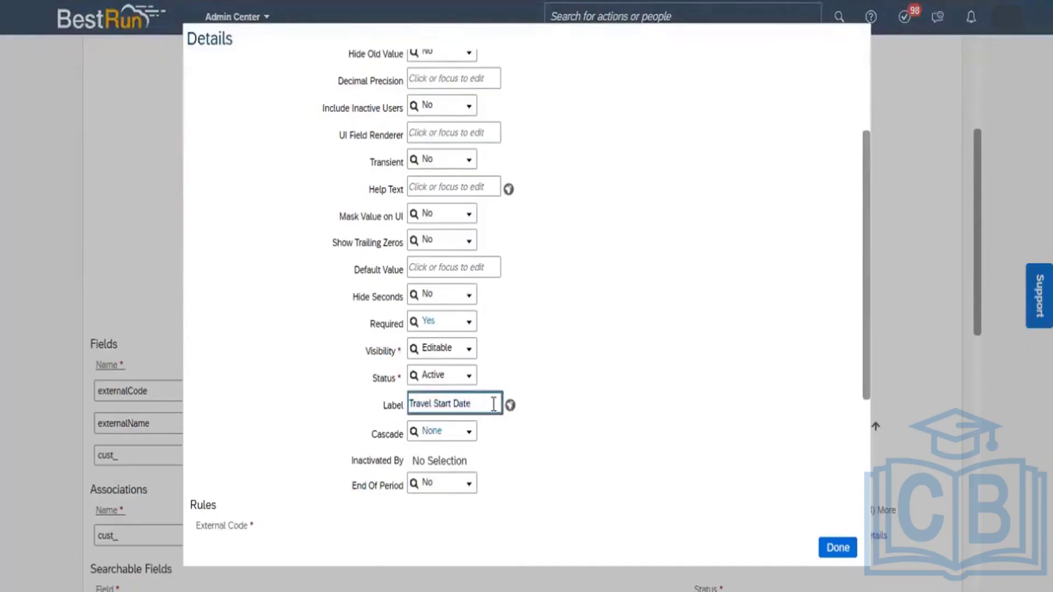
key(ctrl+a)
key(ctrl+c)
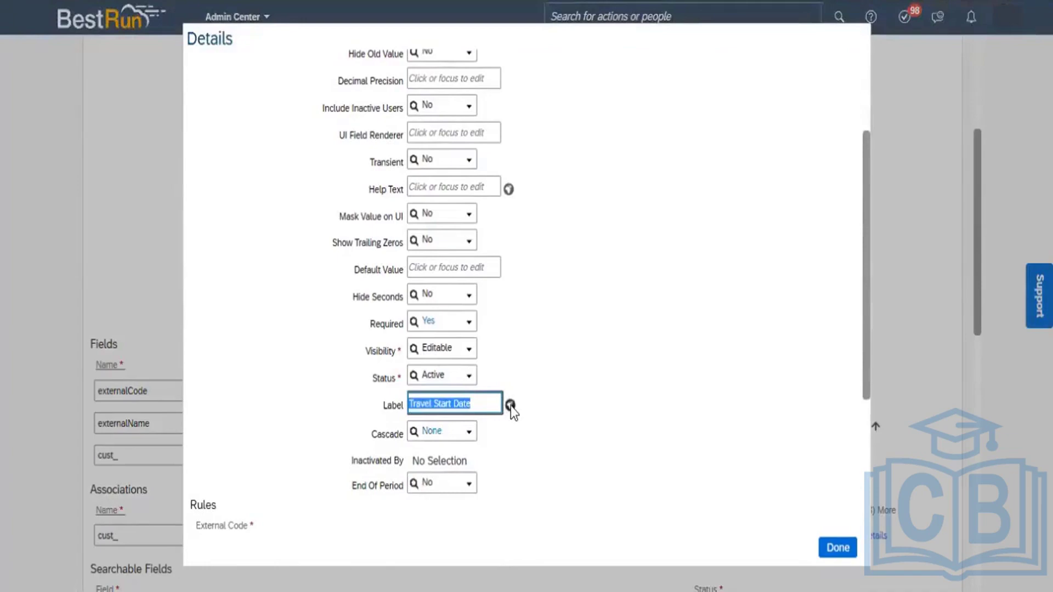
click(511, 406)
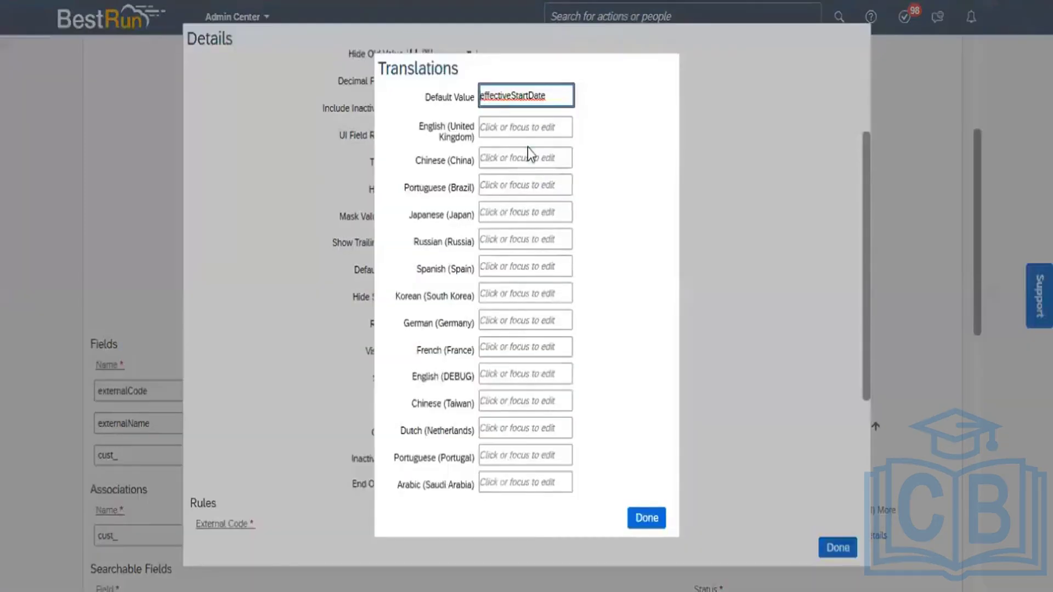
key(ctrl+a)
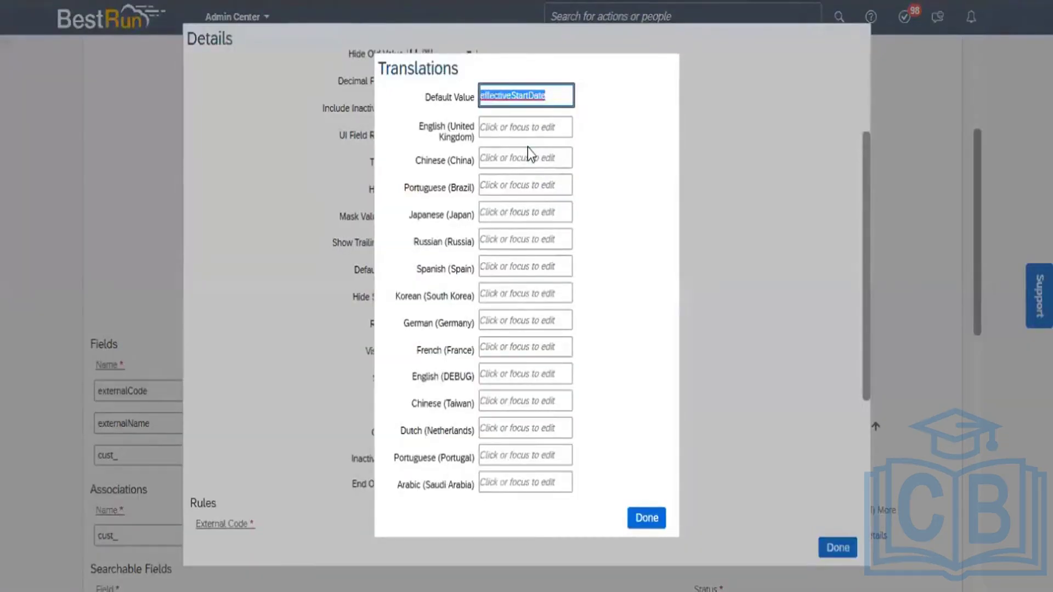
text(Travel Start Date)
click(505, 127)
click(504, 127)
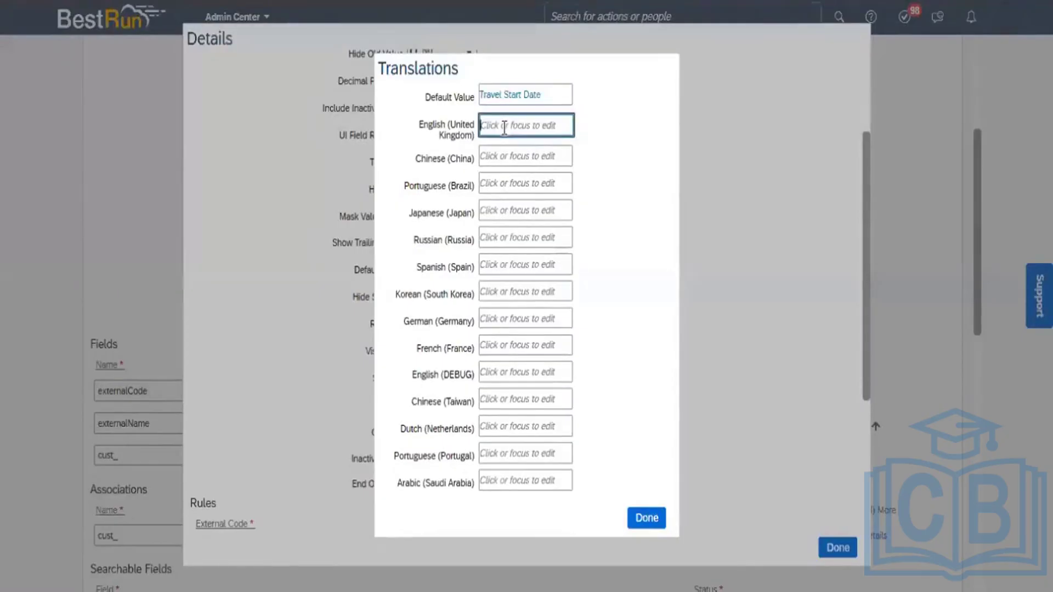
key(ctrl+v)
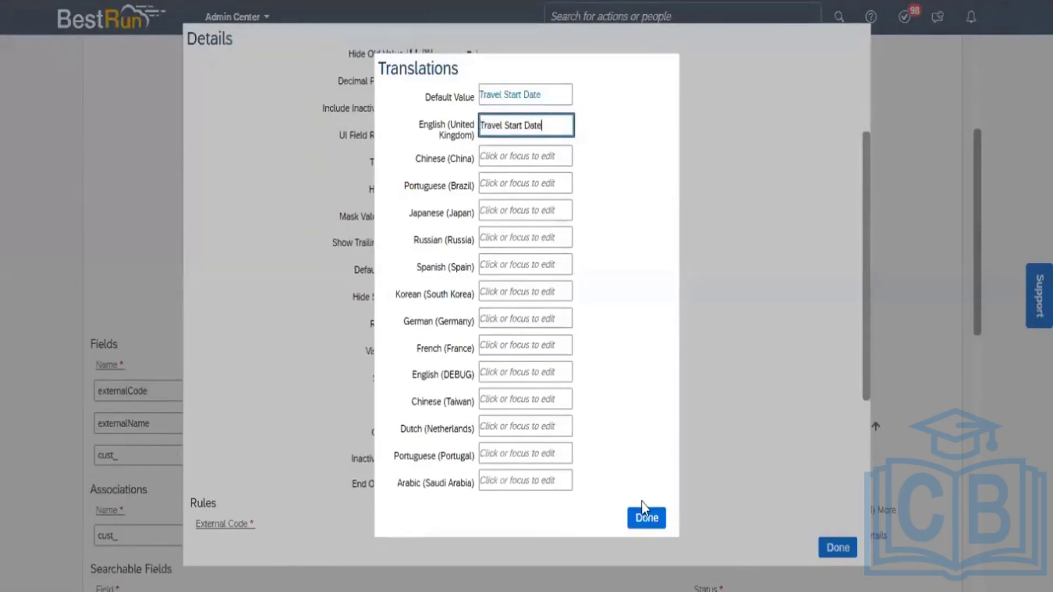
click(648, 520)
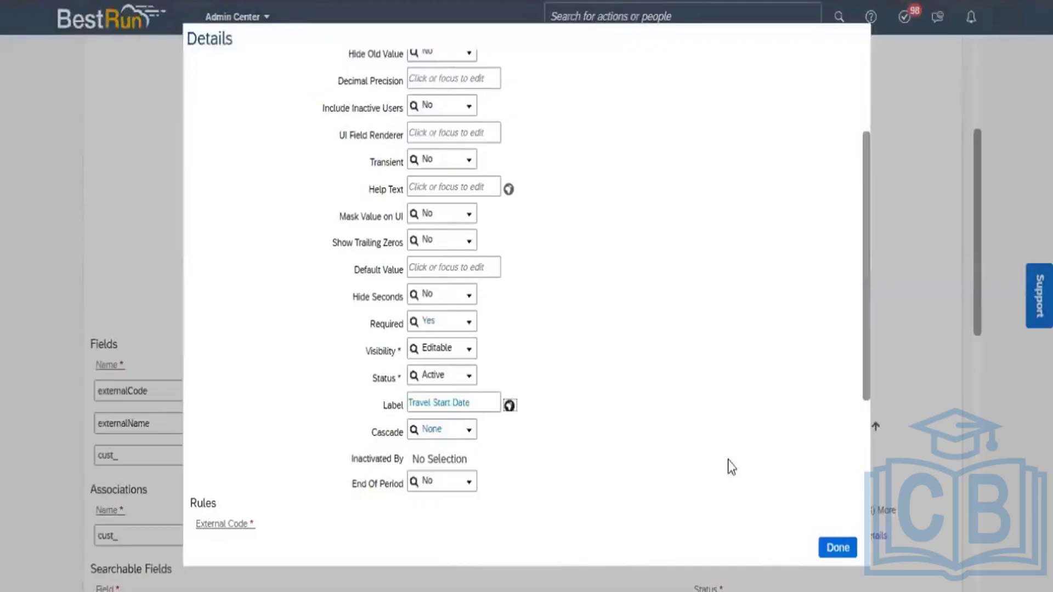
click(837, 548)
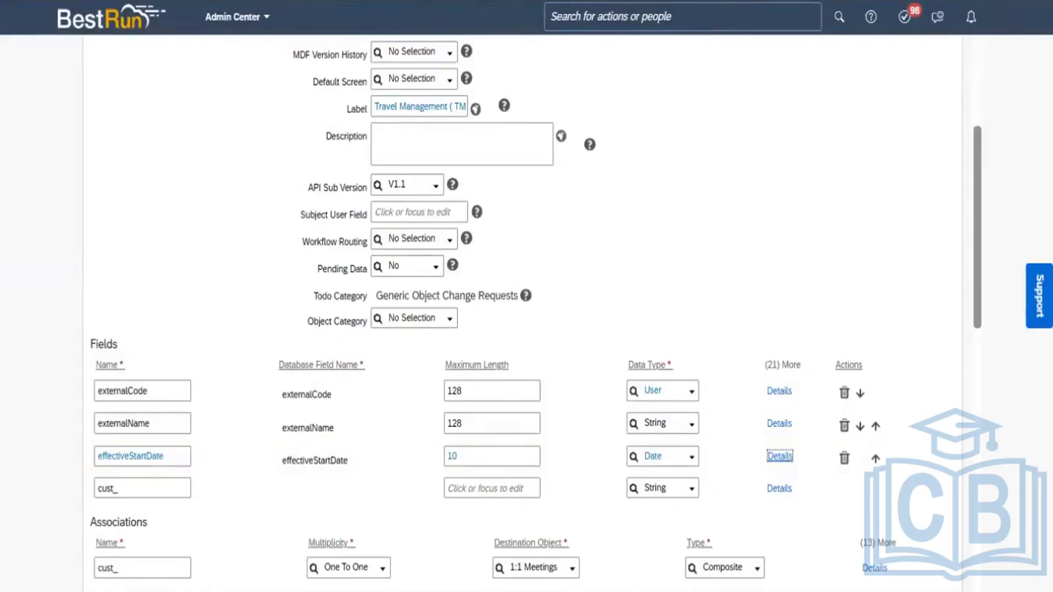
- Check the Travel Management field list in the Excel workbook and, back in the BestRun object definition, add a field named effectiveenddate
key(alt+Tab)
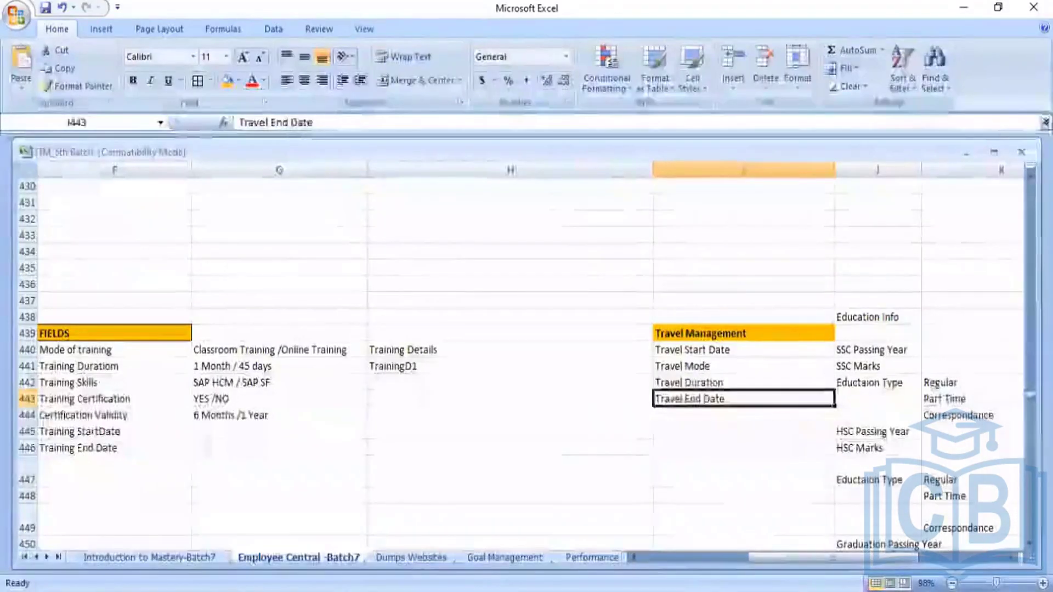
key(alt+Tab)
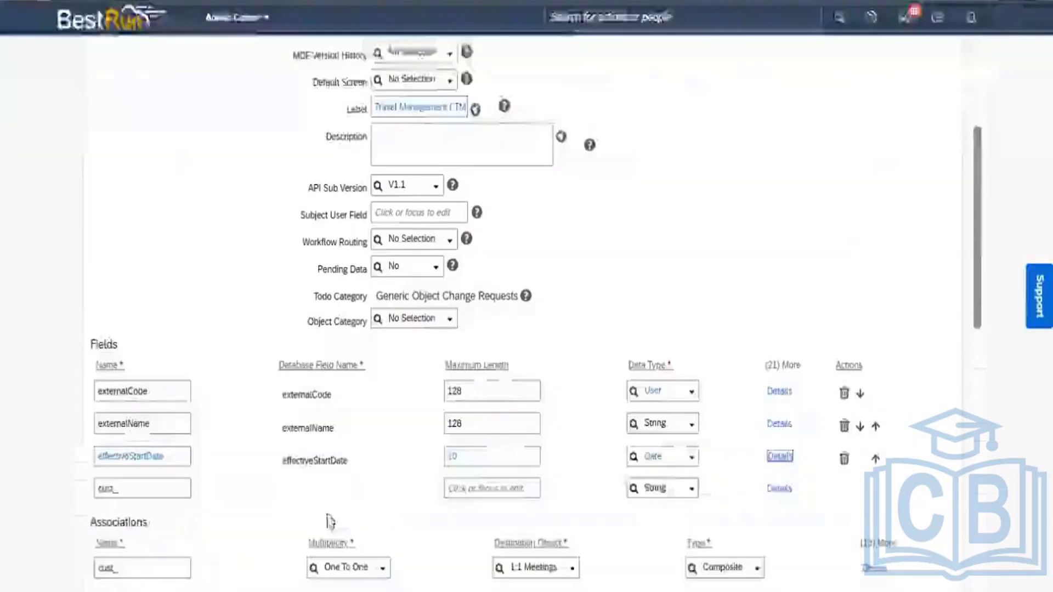
click(128, 491)
text(effect)
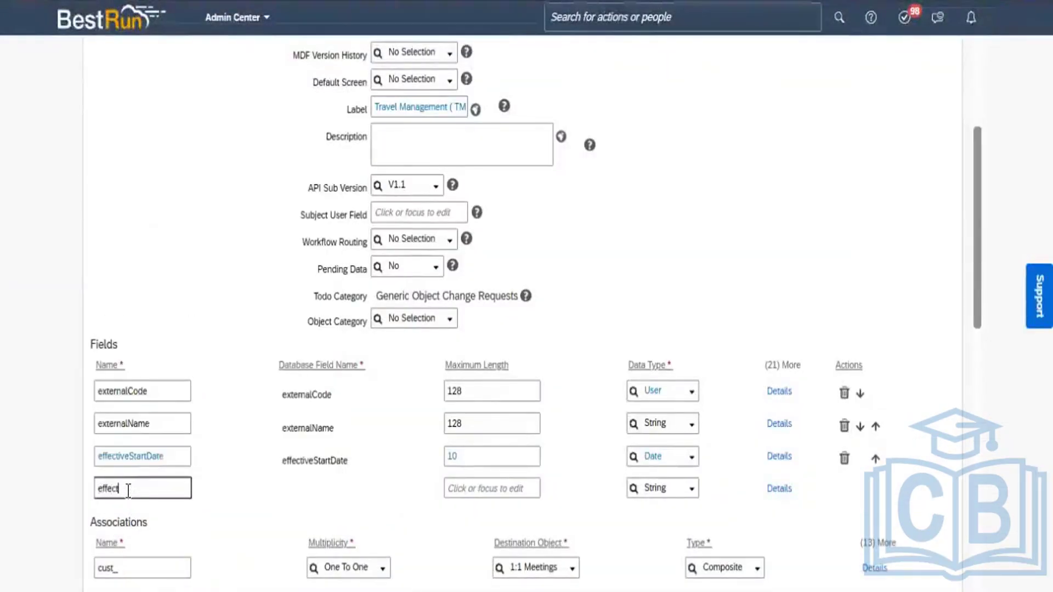
text(iveenddate)
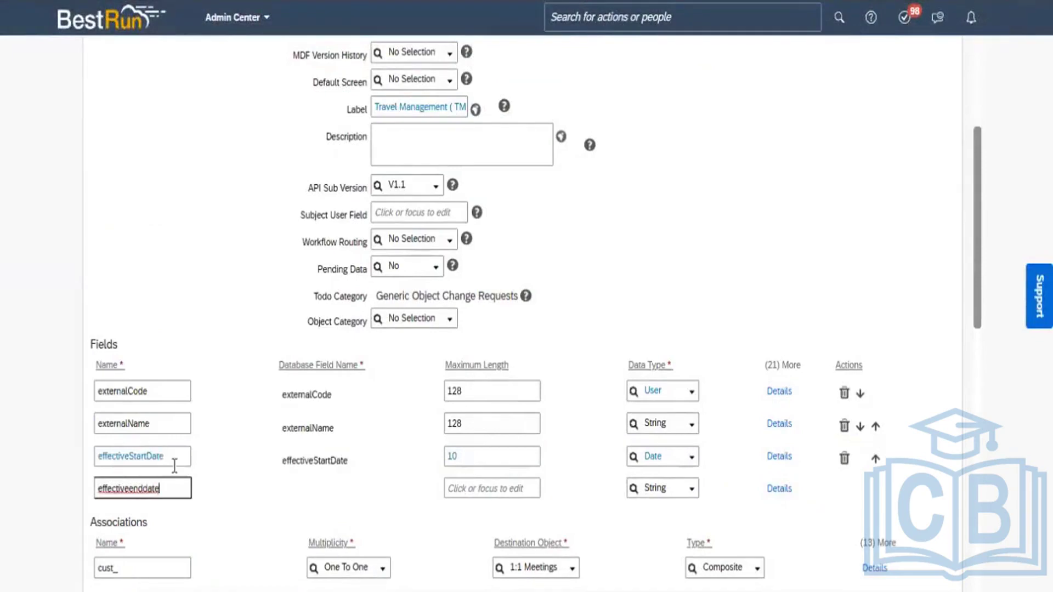
click(258, 498)
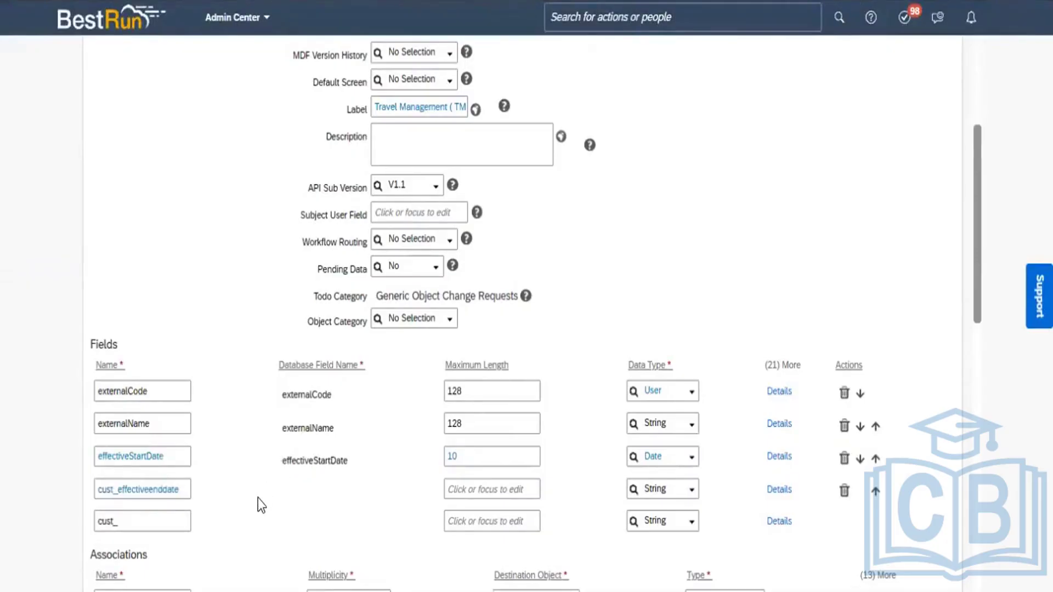
- Set the cust_effectiveenddate field's maximum length to 10 and its data type to Date
click(458, 490)
text(10)
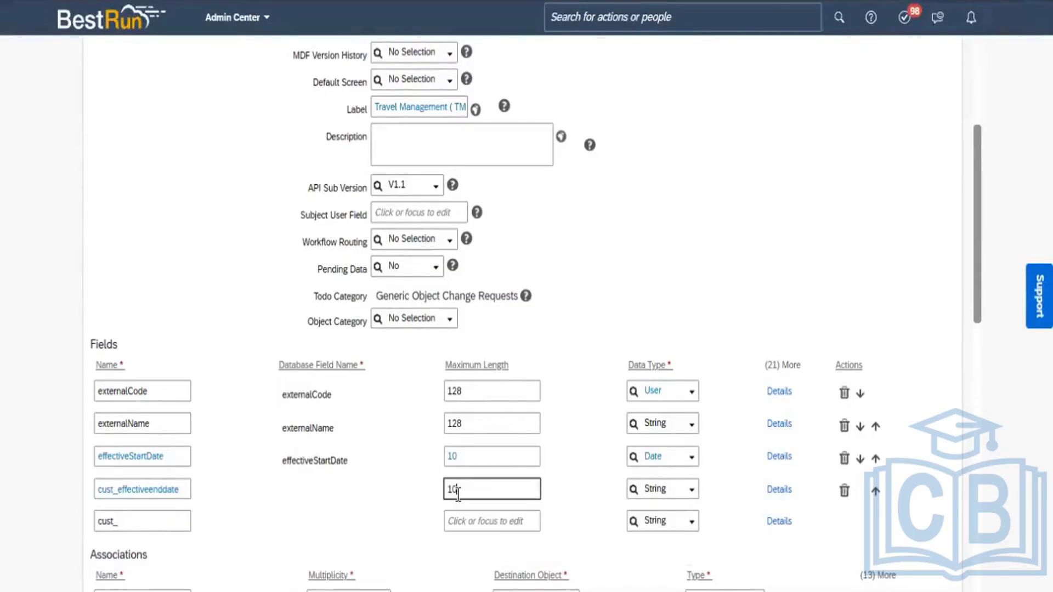
click(693, 495)
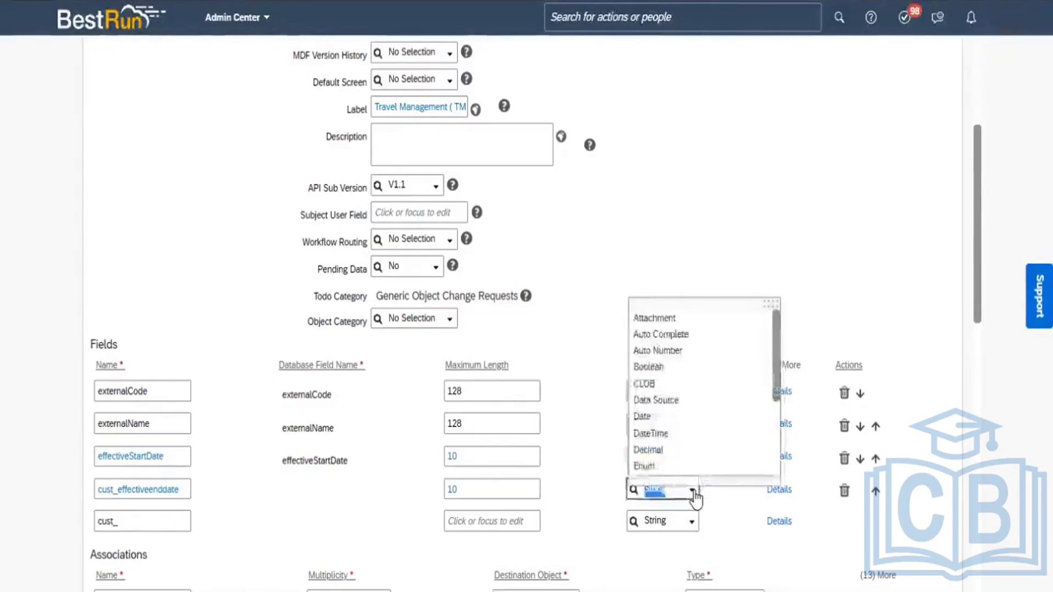
click(654, 418)
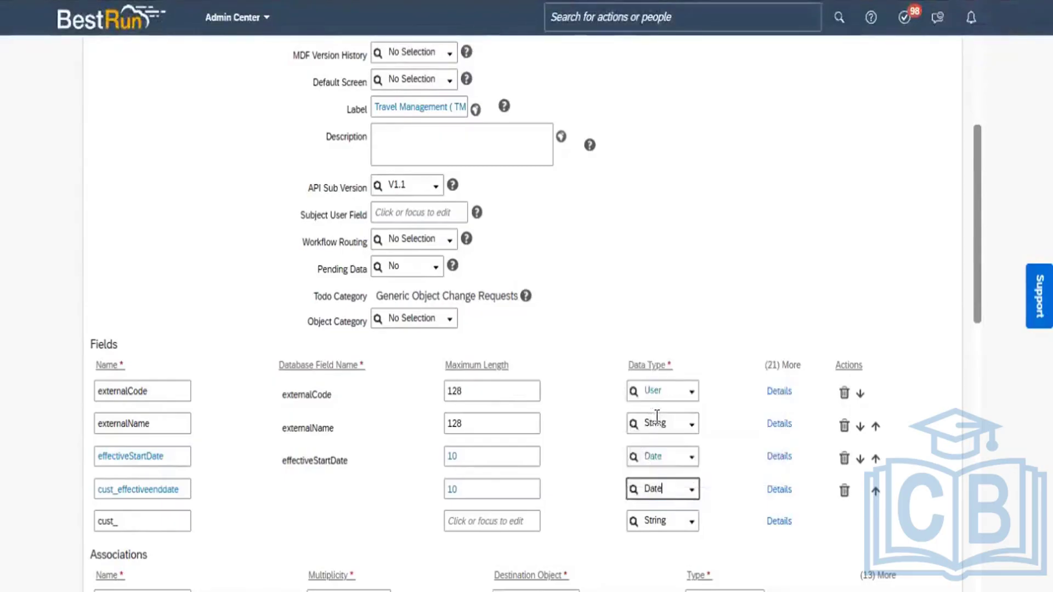
- Open the details of the cust_effectiveenddate field and set its label to "Travel End Date"
click(779, 490)
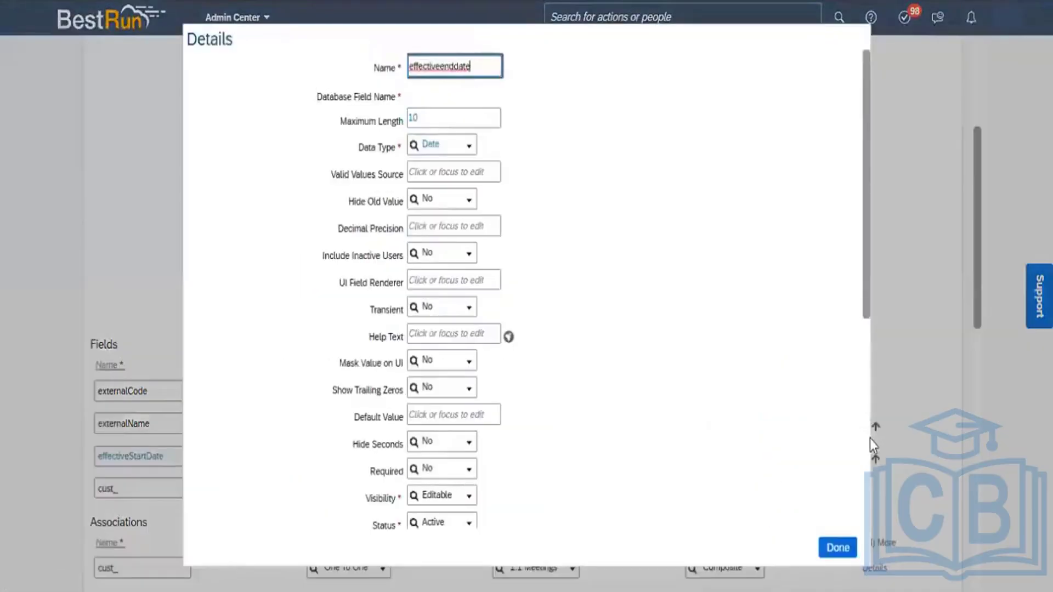
scroll(867, 446, down, 5)
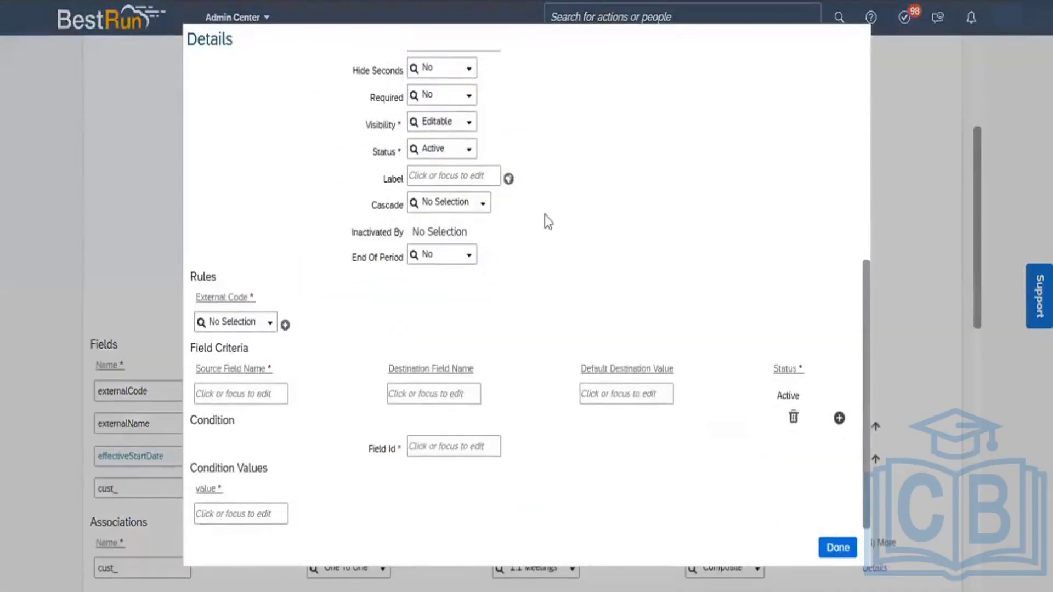
click(424, 176)
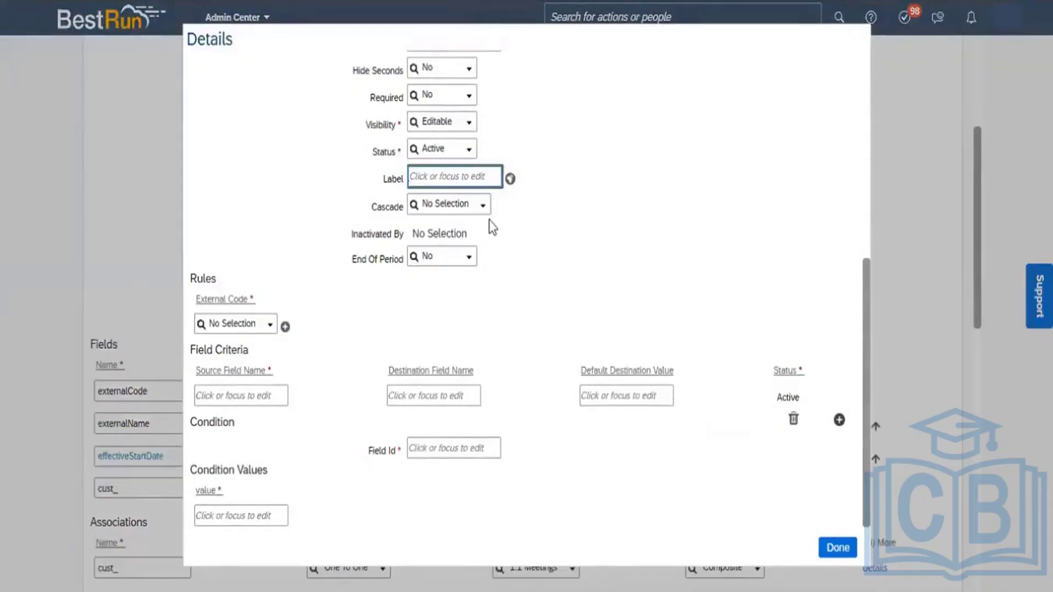
text(Travel End )
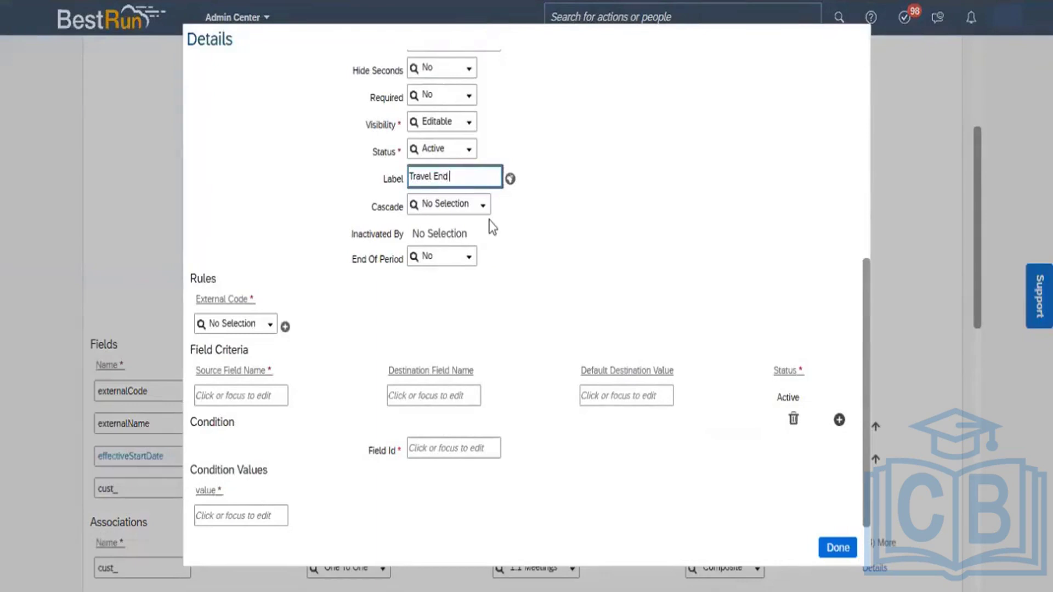
text(Date)
- Copy the "Travel End Date" label into its Default Value and English (United Kingdom) translations, and accept the translations and field details
key(ctrl+a)
key(ctrl+c)
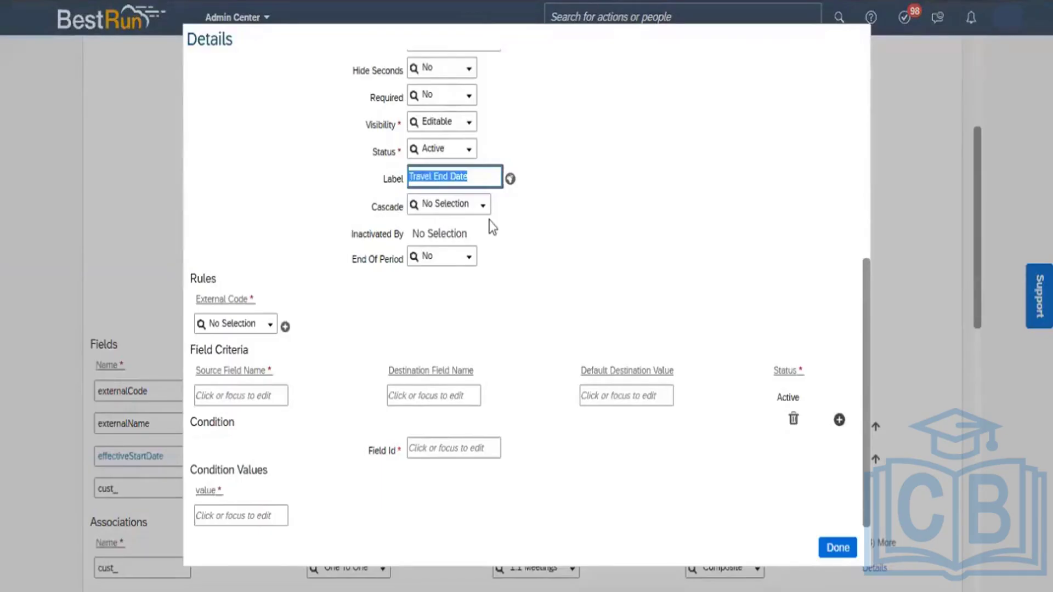
click(509, 179)
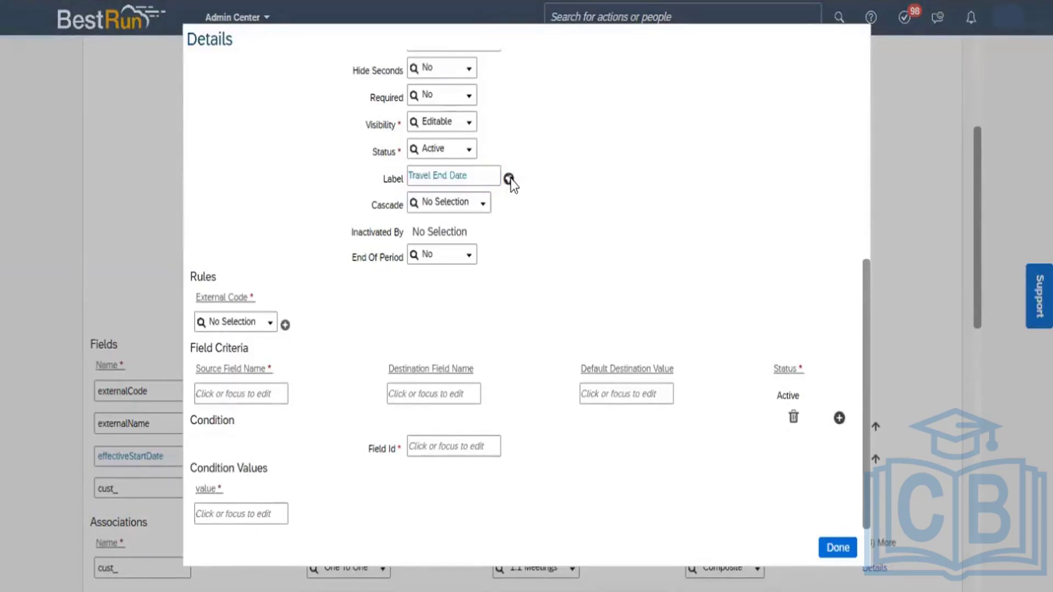
click(510, 179)
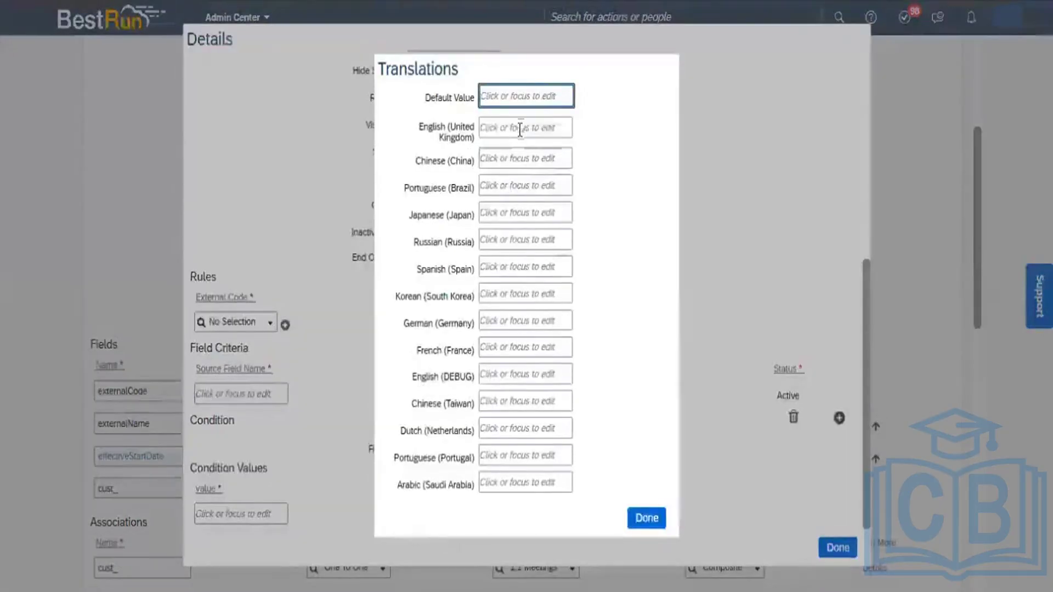
key(ctrl+v)
click(500, 135)
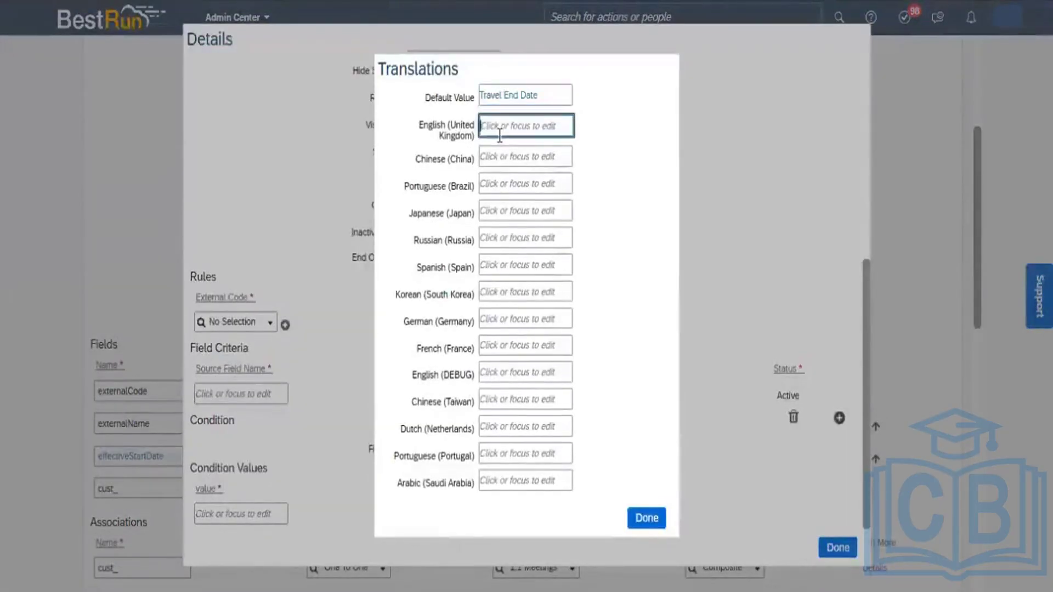
key(ctrl+v)
click(648, 518)
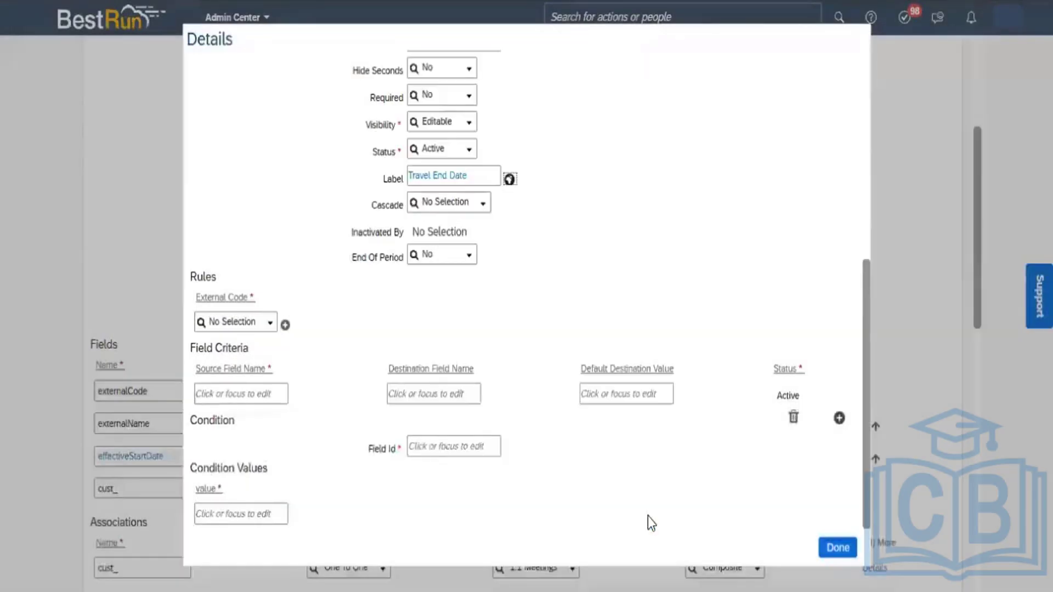
click(831, 548)
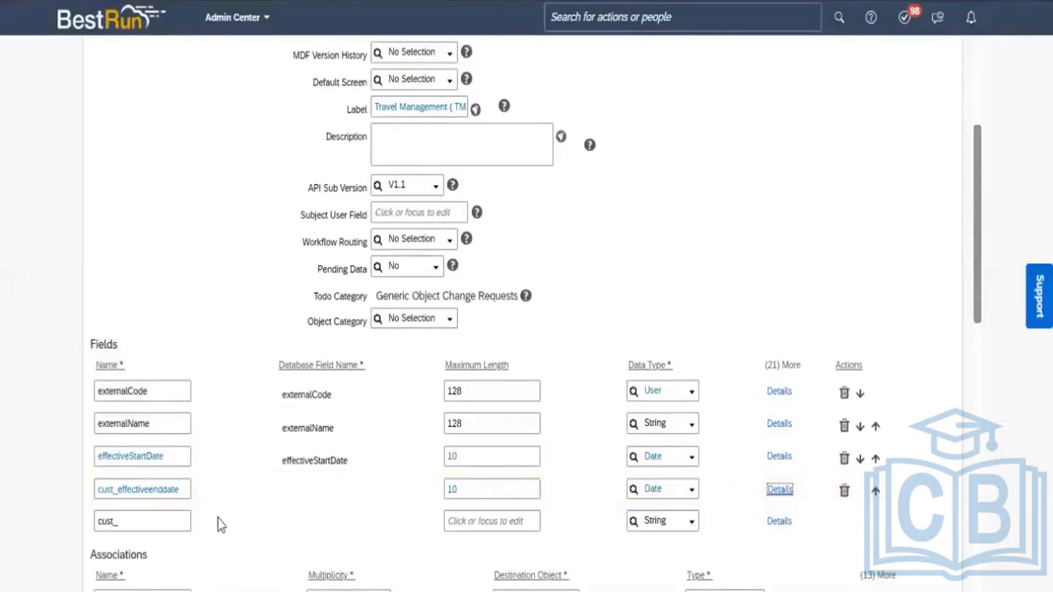
- Add a field named travelmode in the next empty field row with a maximum length of 32
click(160, 527)
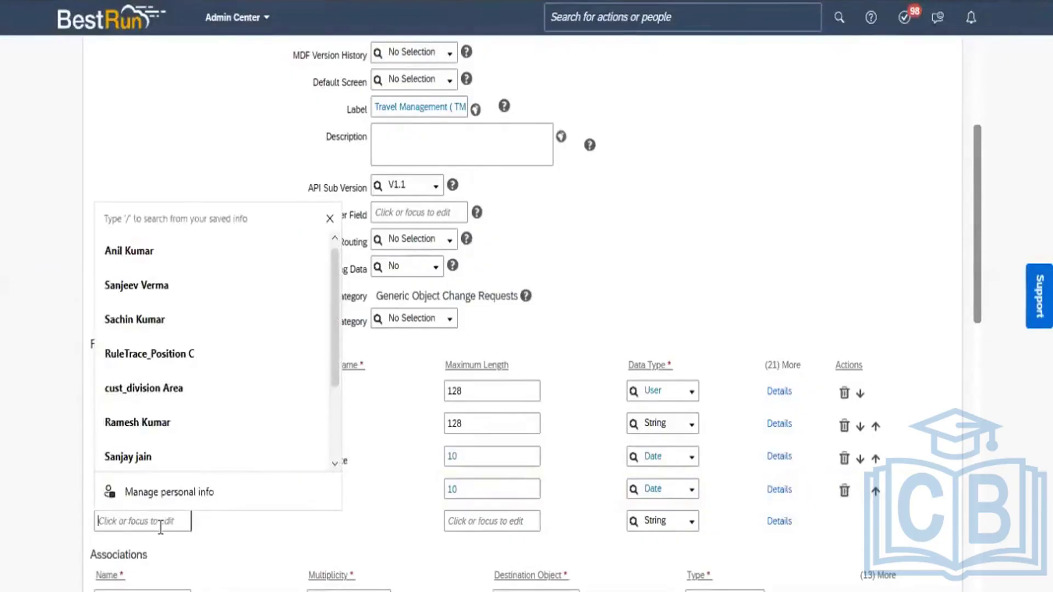
text(travel)
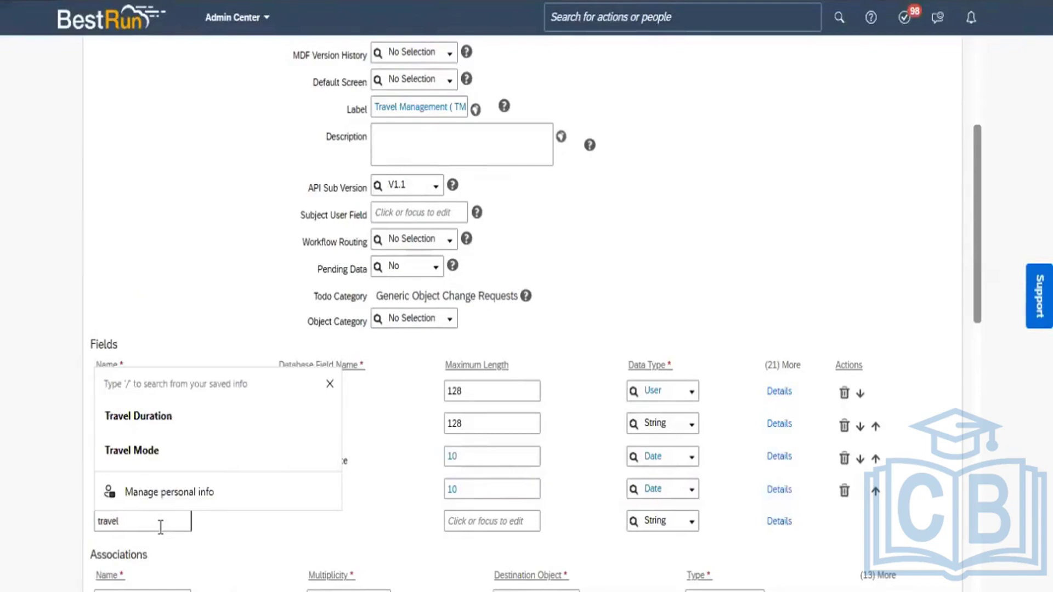
text(mode)
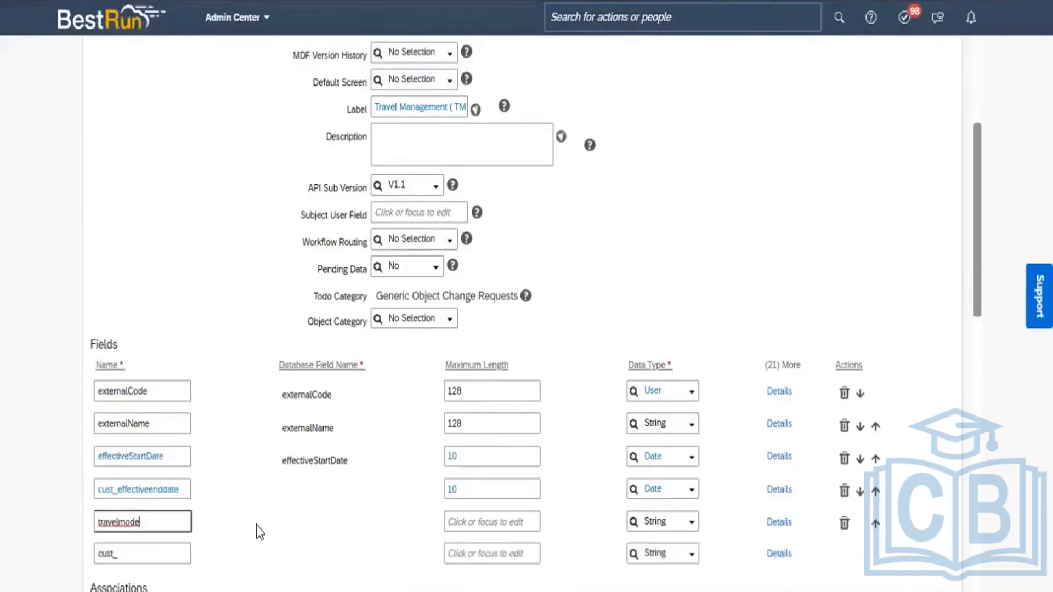
click(475, 523)
text(32)
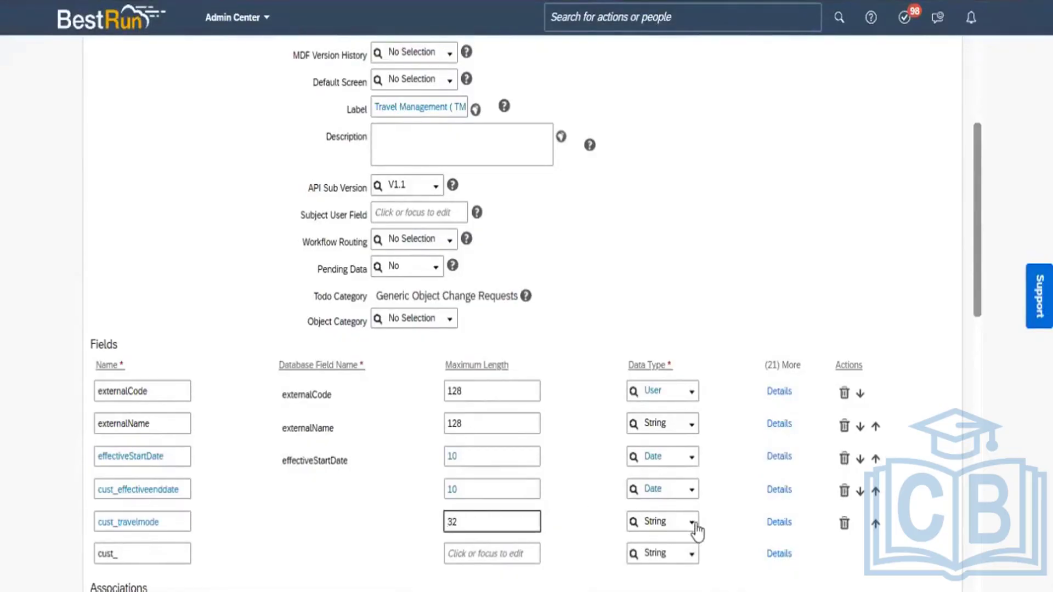
- Open the details of the cust_travelmode field, set its label to "Travel Mode" and copy the label text
click(785, 522)
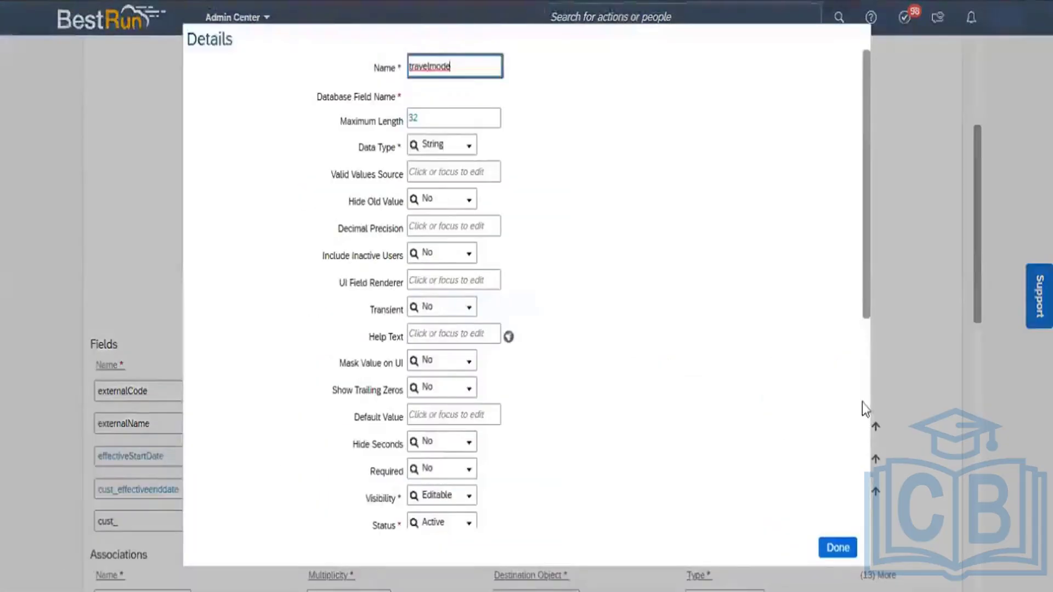
scroll(866, 408, down, 5)
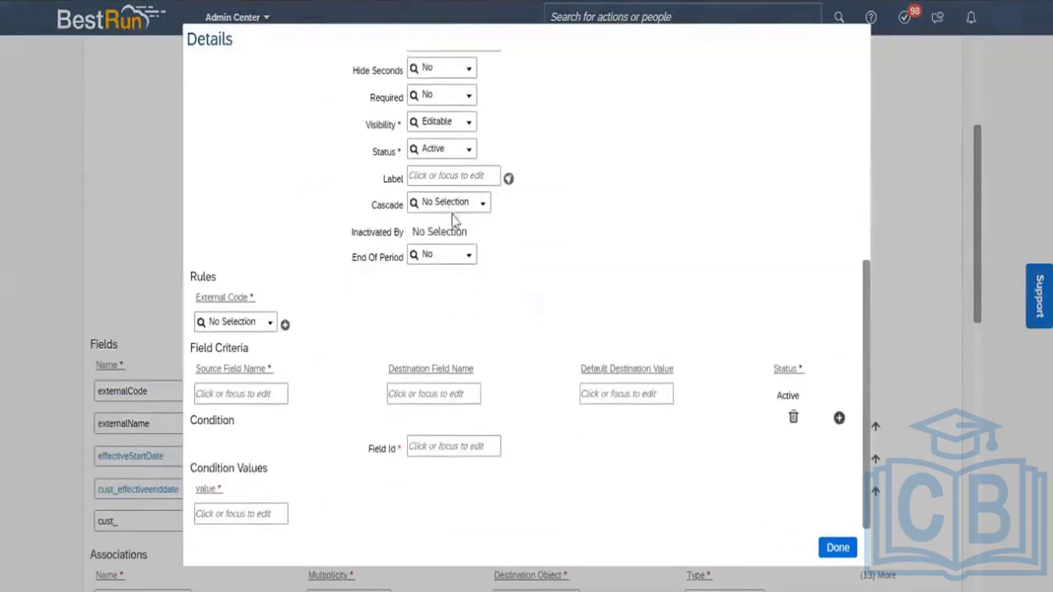
click(443, 176)
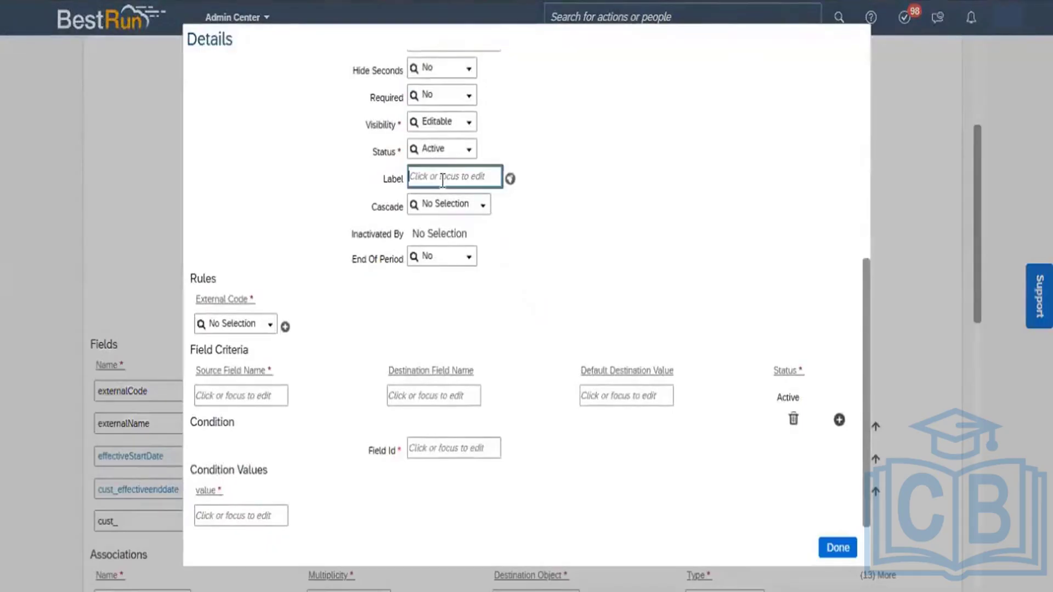
text(Travel)
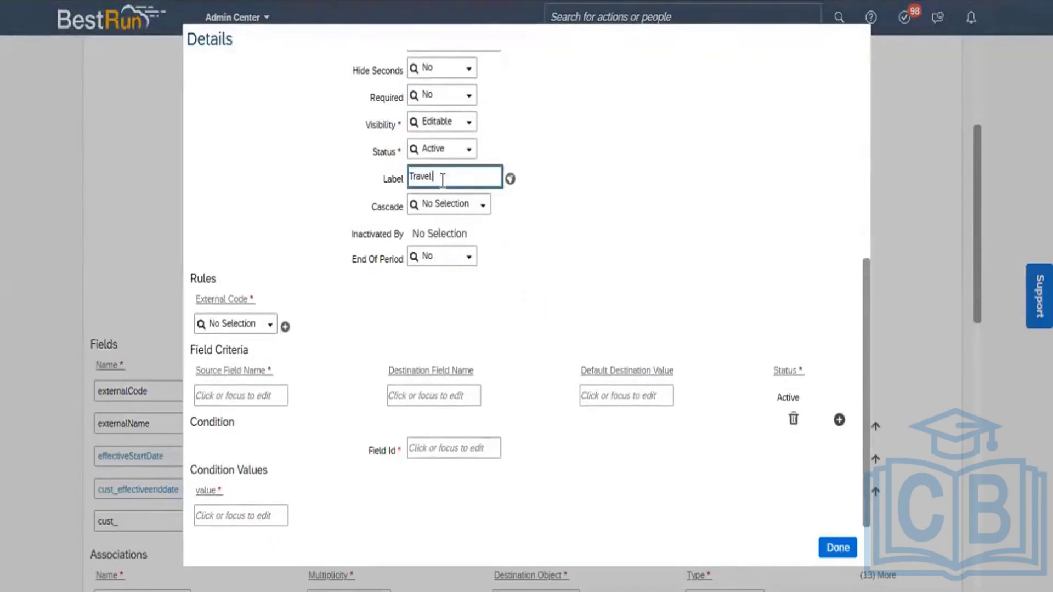
text( Mic)
text(de)
key(ctrl+a)
key(ctrl+c)
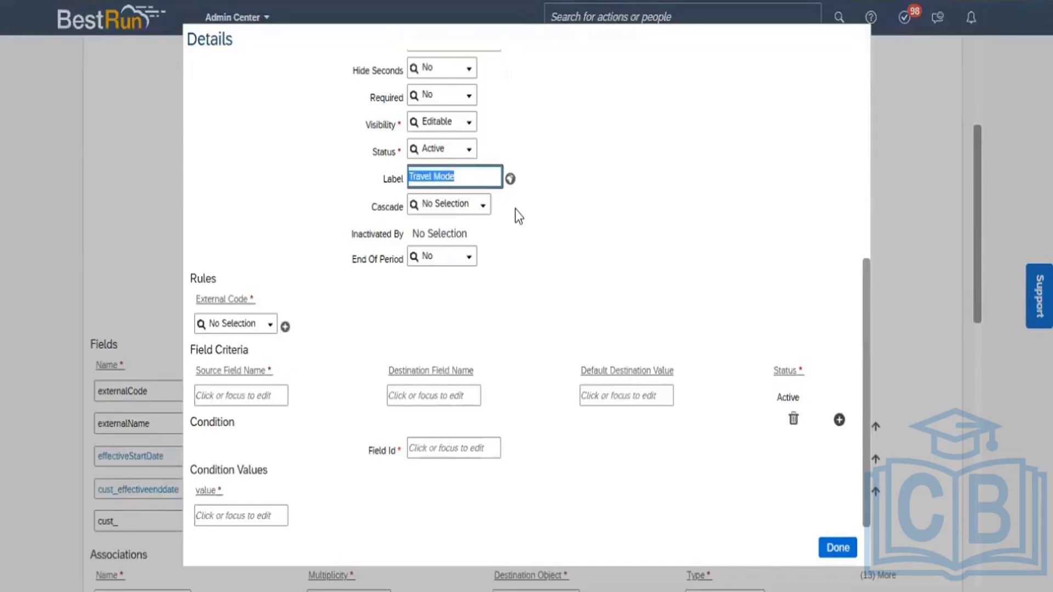
- Copy the "Travel Mode" label into its Default Value and English (United Kingdom) translations, and accept the translations and field details
click(509, 181)
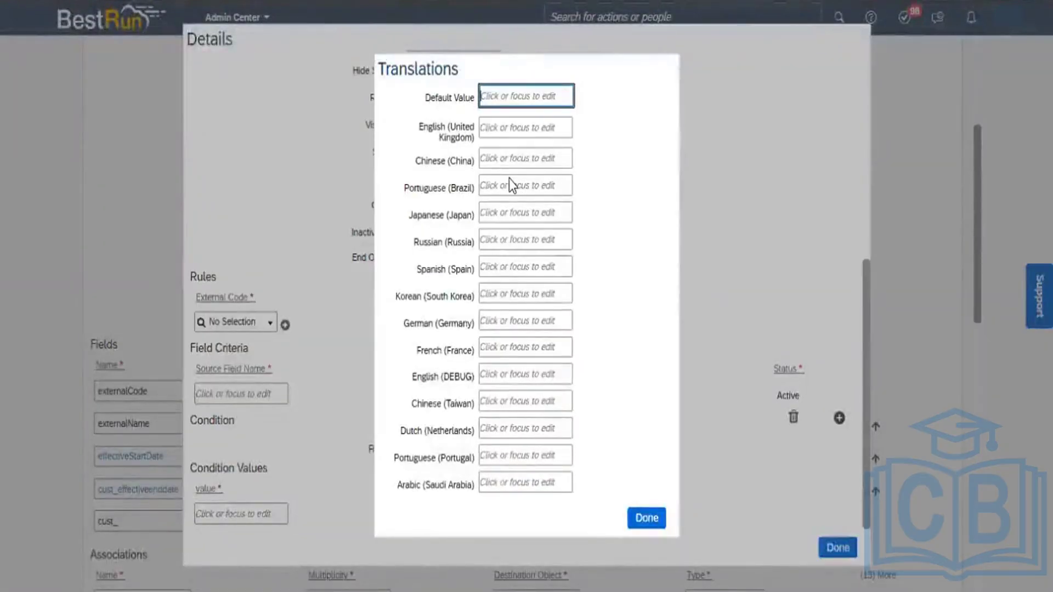
key(ctrl+v)
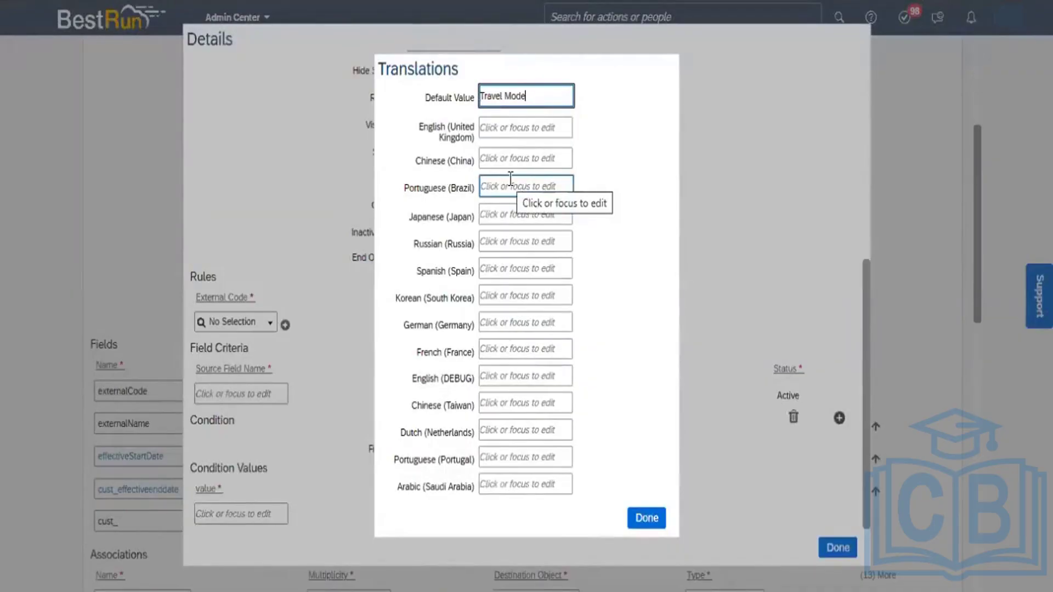
click(509, 129)
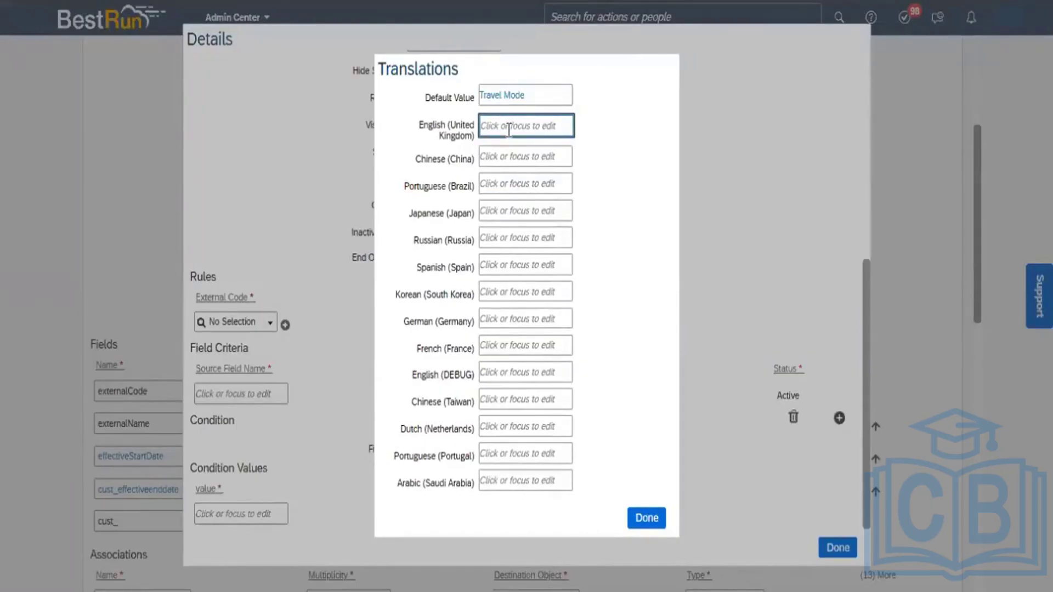
key(ctrl+v)
click(647, 518)
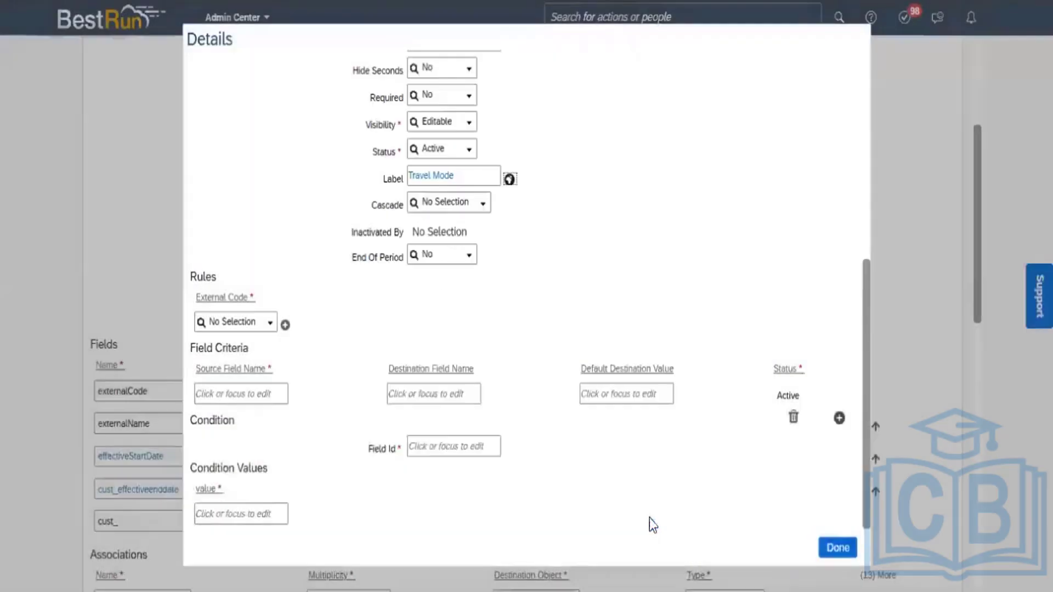
click(838, 547)
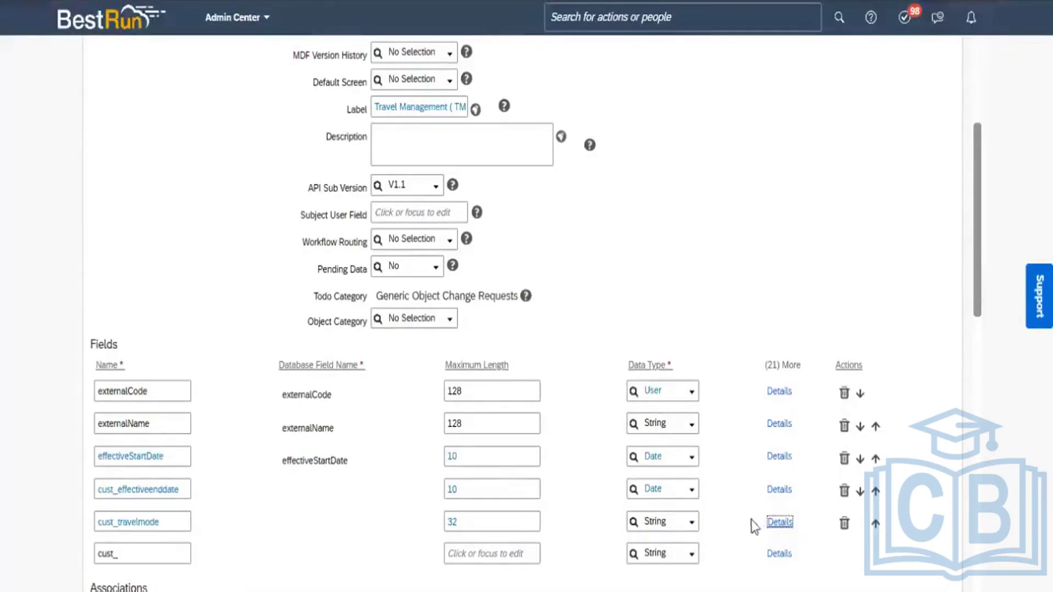
- Check the workbook's Travel Management field list, and add a field named travelduration with a maximum length of 32
key(alt+Tab)
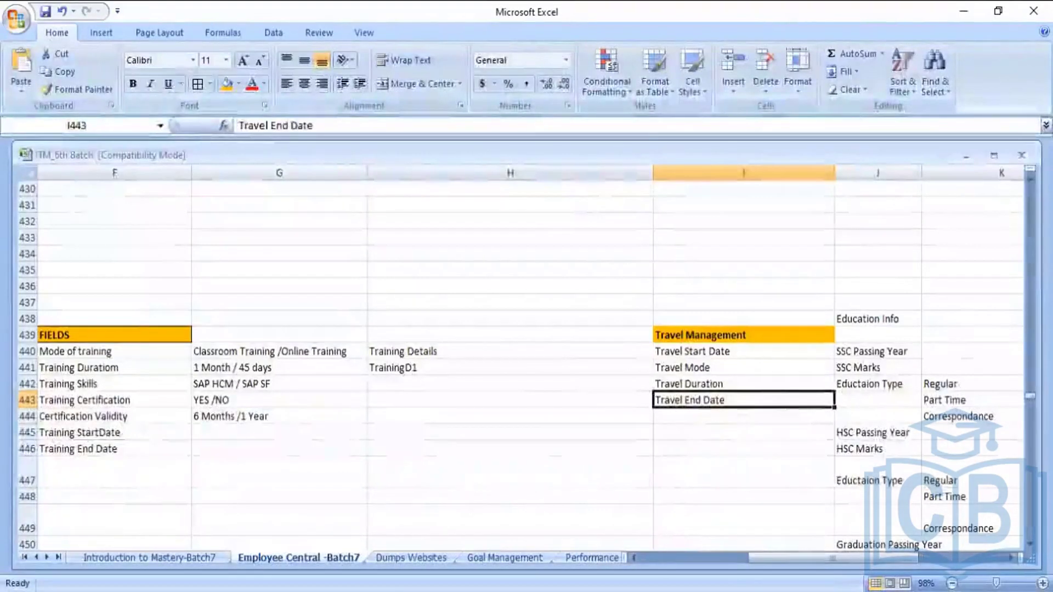
key(alt+Tab)
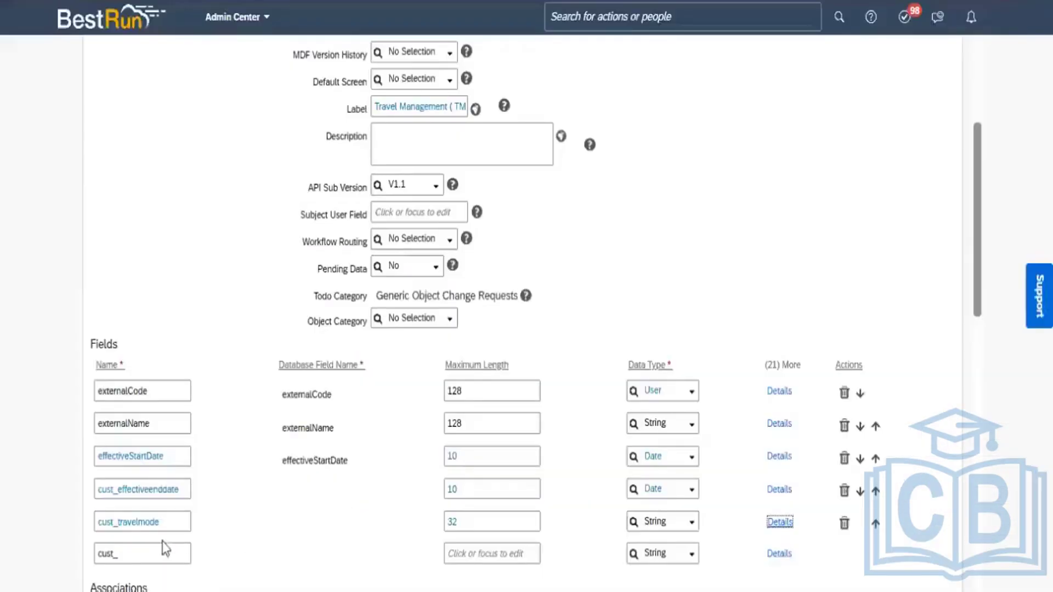
click(137, 553)
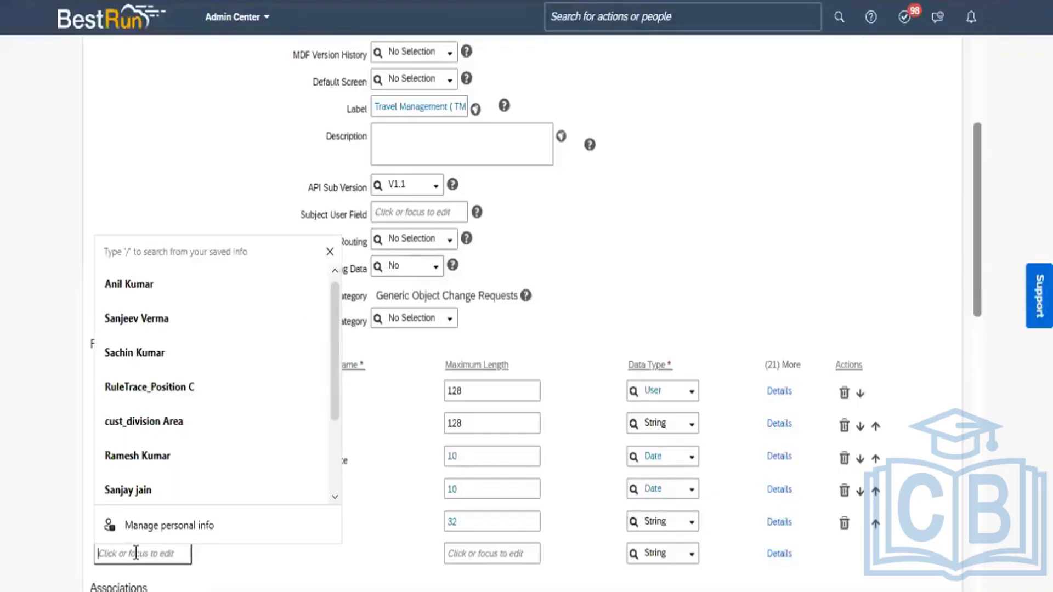
text(travel)
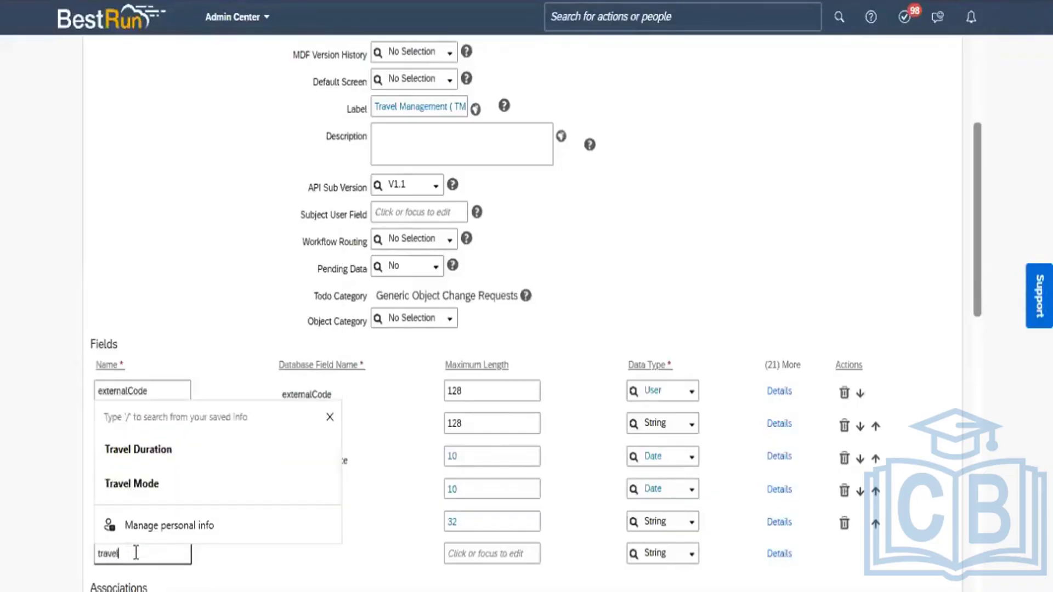
text(duratio)
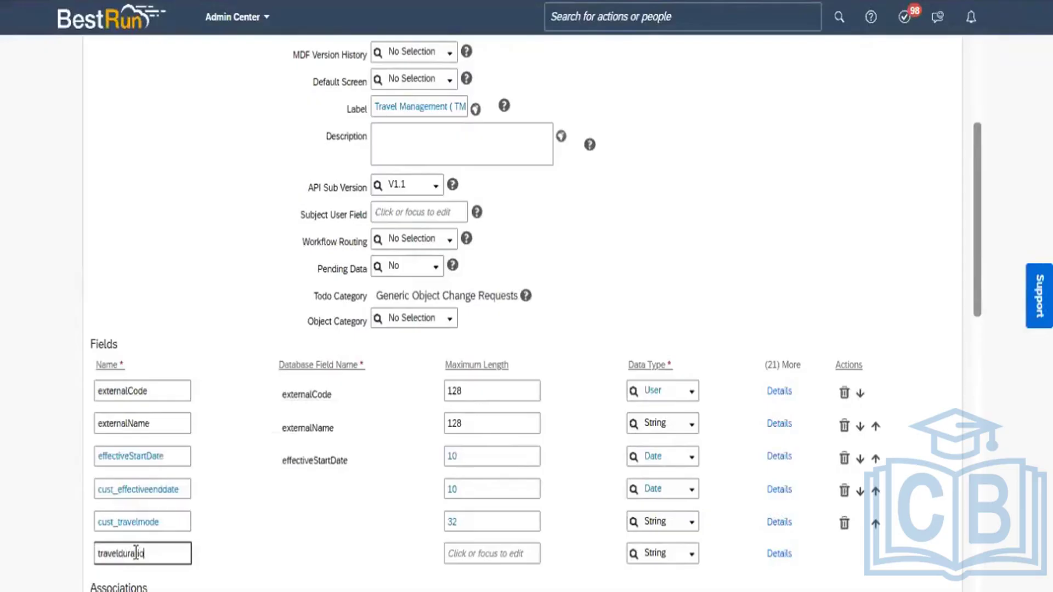
text(n)
click(299, 555)
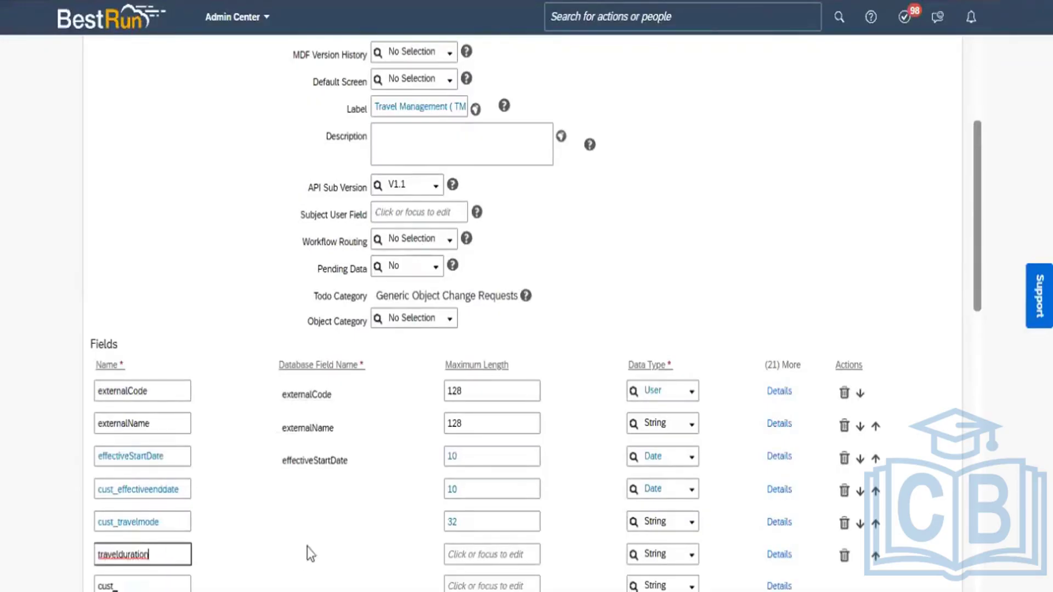
click(464, 555)
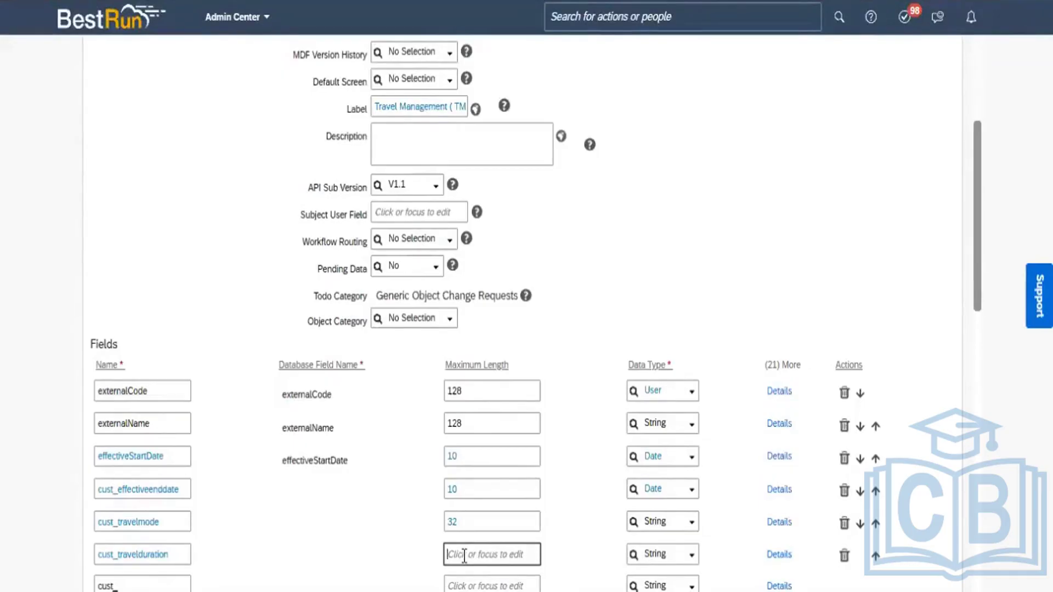
text(32)
- Open the details of the cust_travelduration field, set its label to "Travel Duration" and copy the label text
click(779, 555)
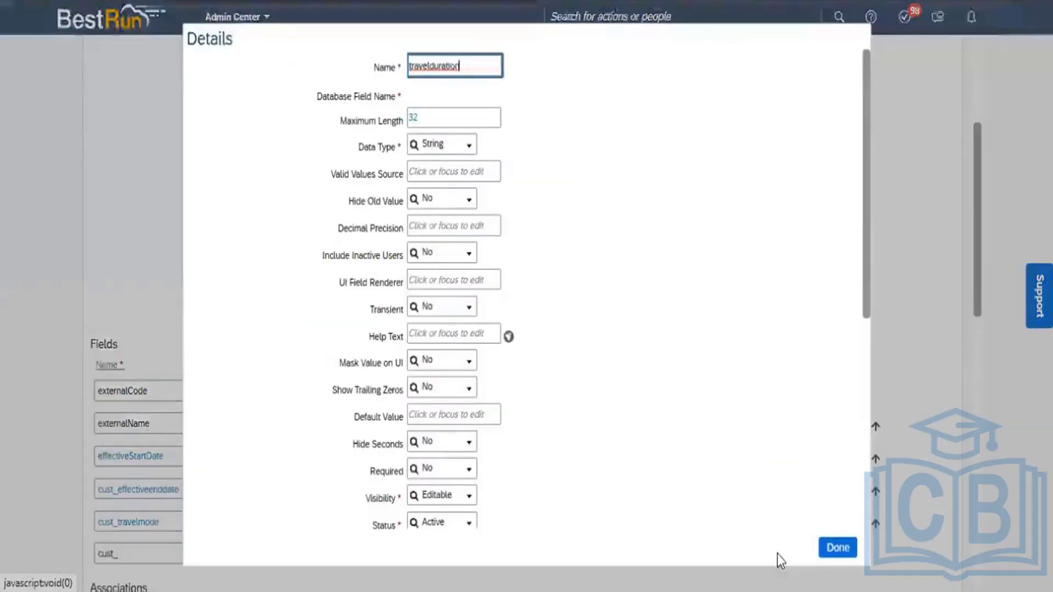
scroll(863, 367, down, 5)
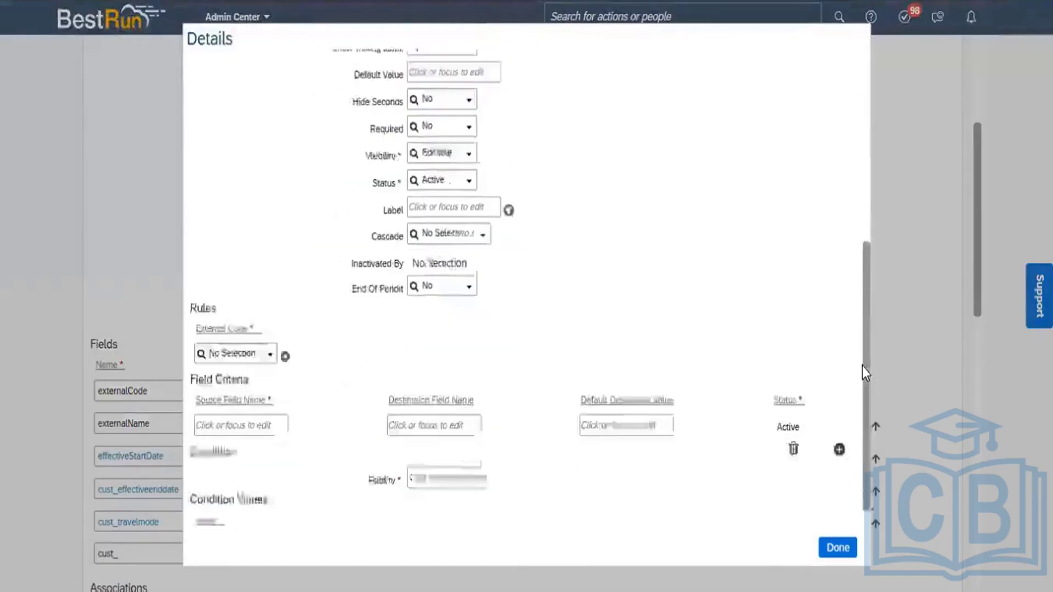
click(431, 174)
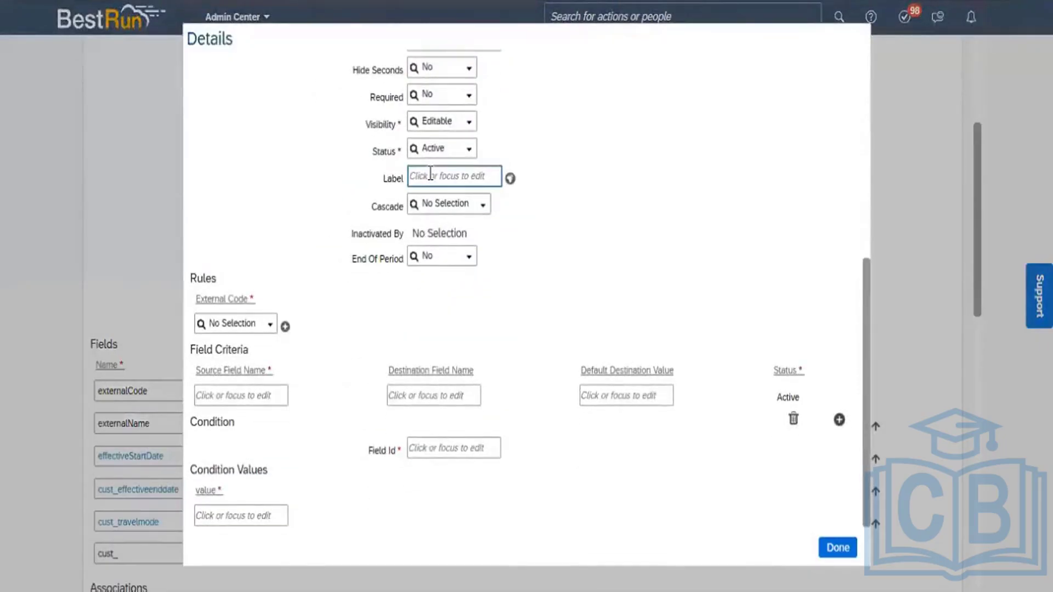
text(Travel)
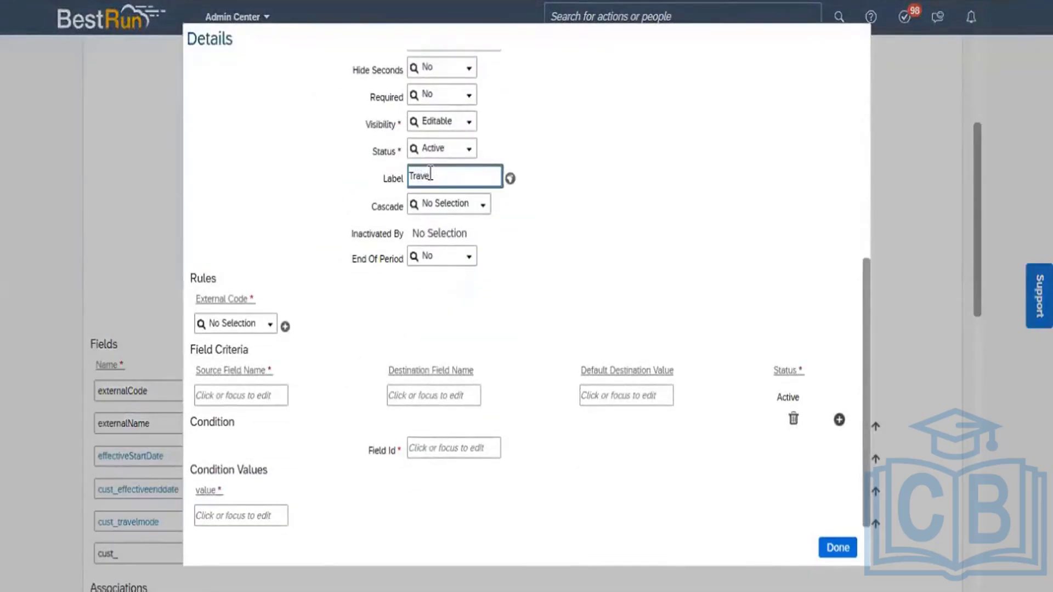
text( Duration)
key(ctrl+a)
key(ctrl+c)
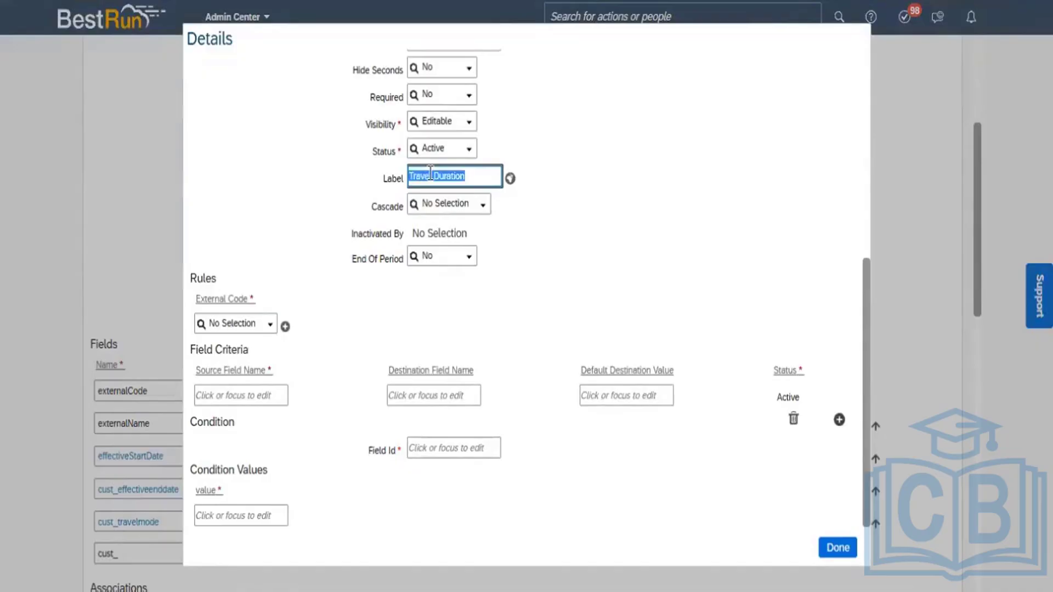
- Copy the "Travel Duration" label into its Default Value and English (United Kingdom) translations, and accept the translations and field details
click(509, 179)
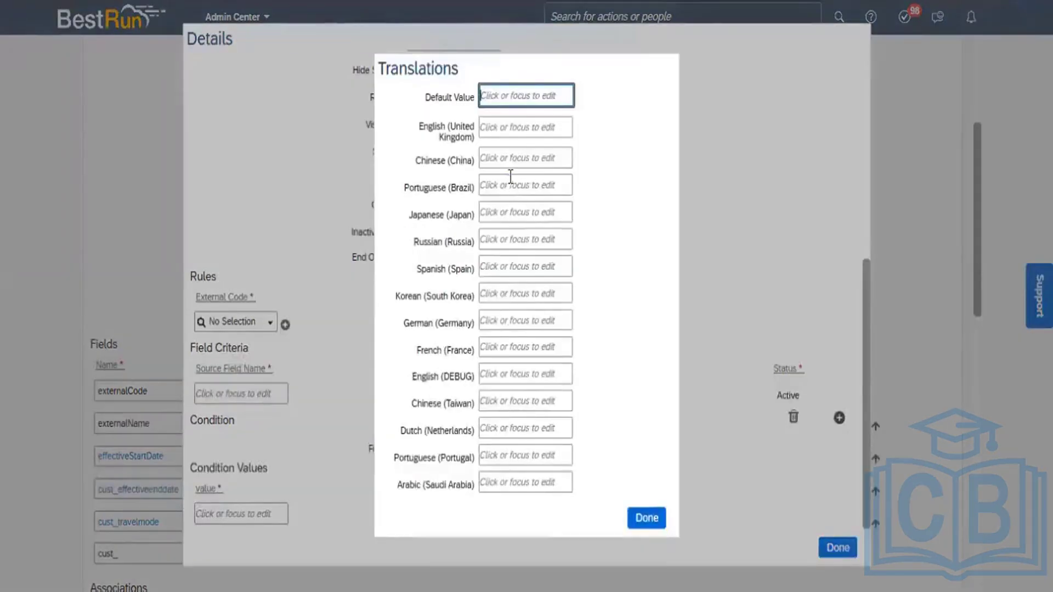
click(501, 129)
key(ctrl+v)
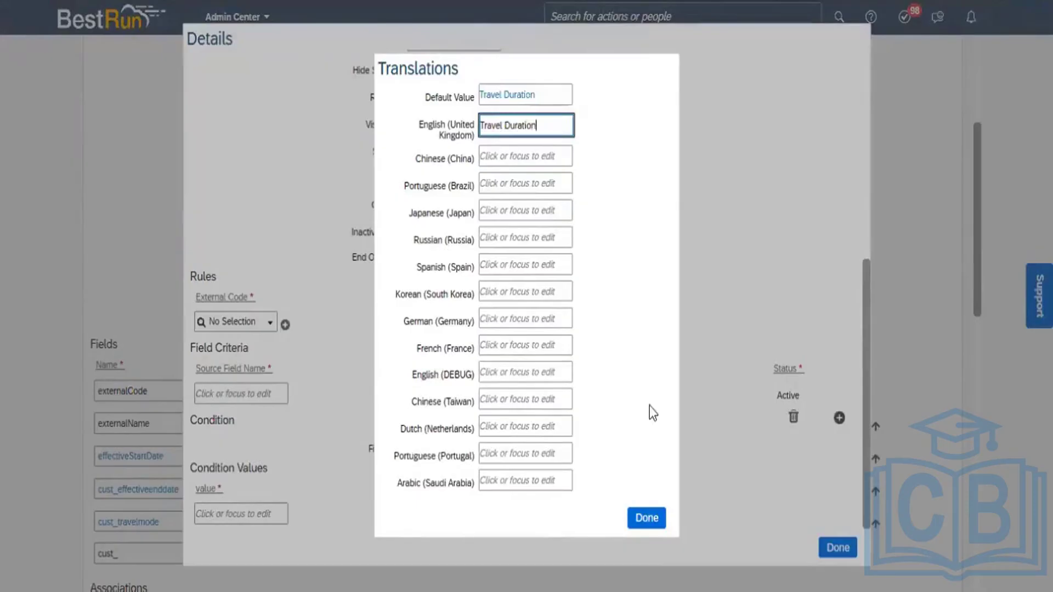
click(646, 518)
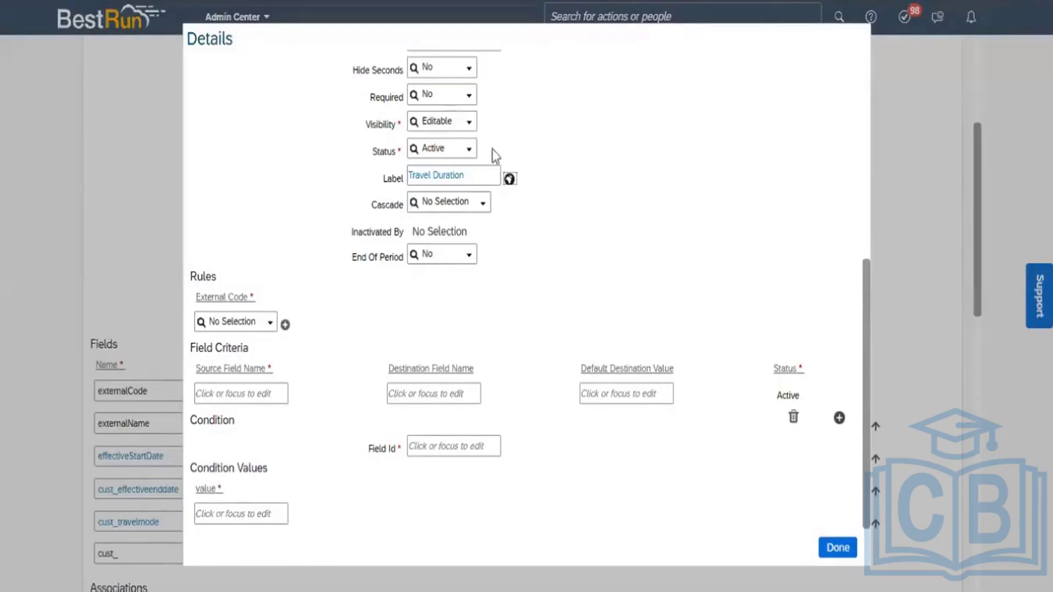
click(830, 552)
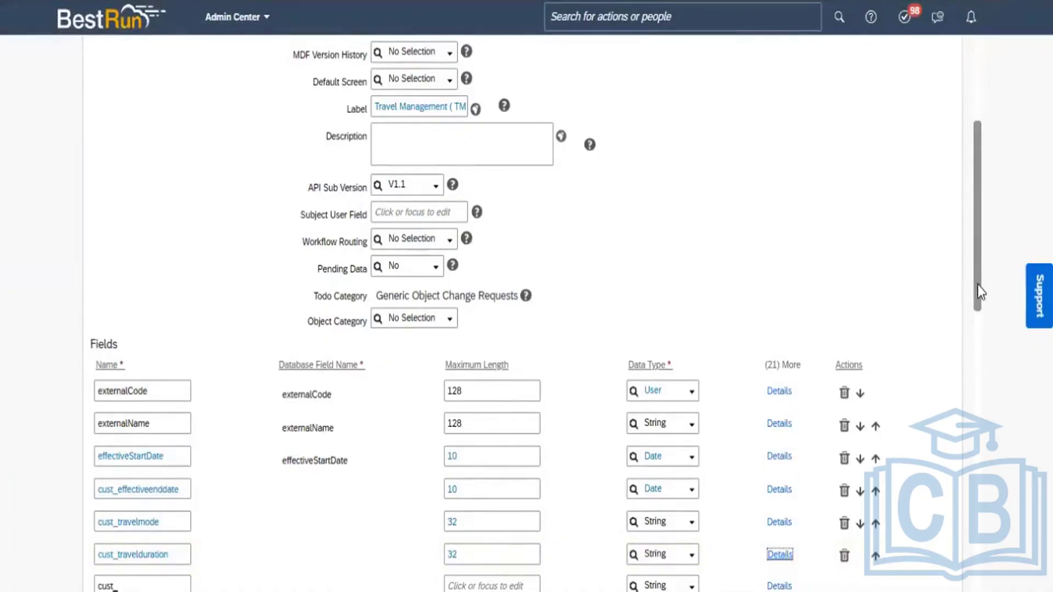
- Save the Travel Management object definition and duplicate its browser tab
drag(981, 292, 979, 206)
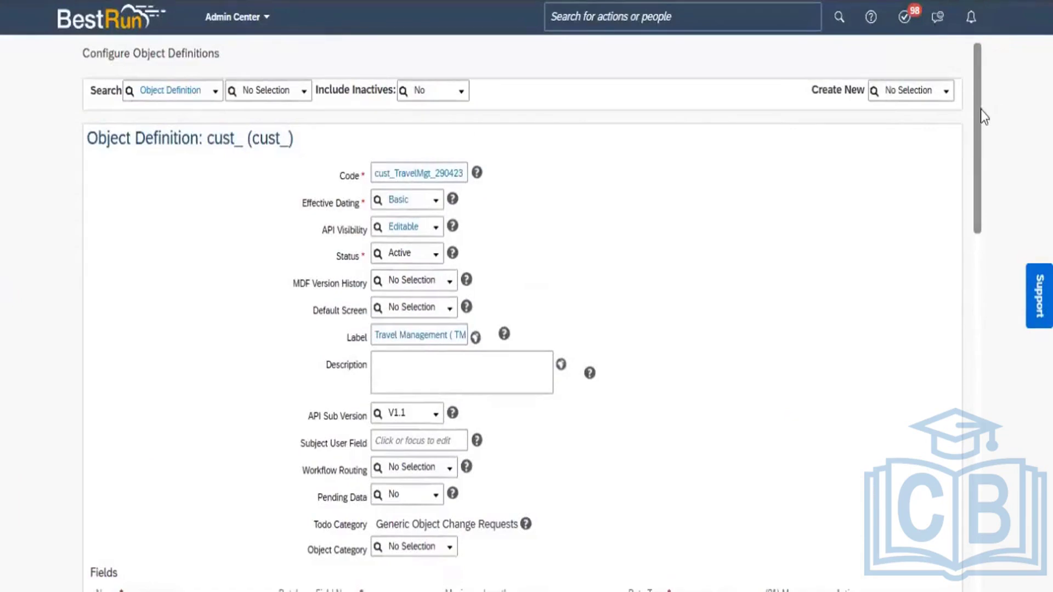
drag(980, 119, 999, 505)
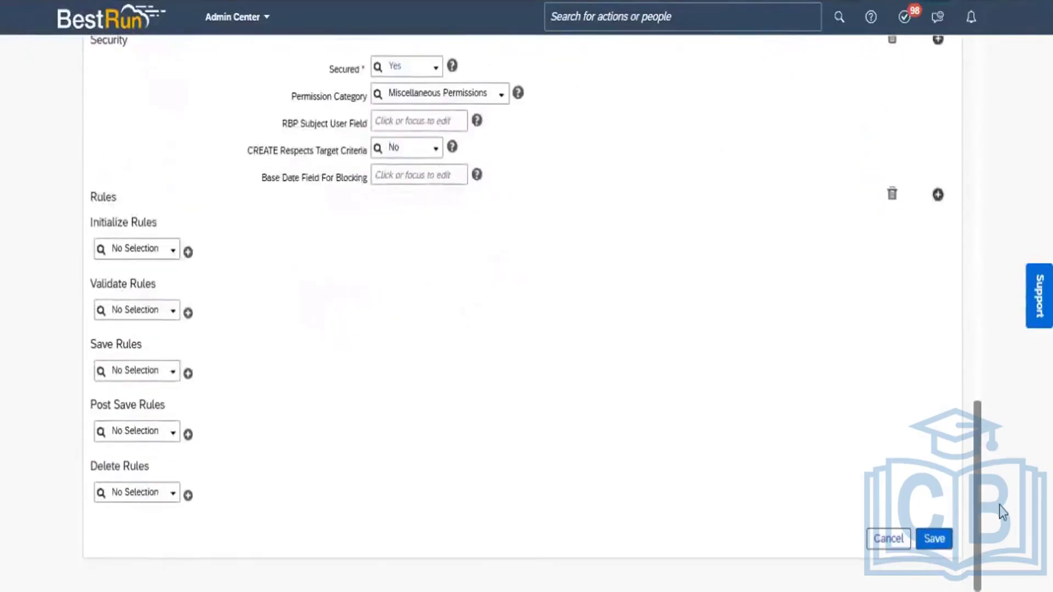
click(933, 542)
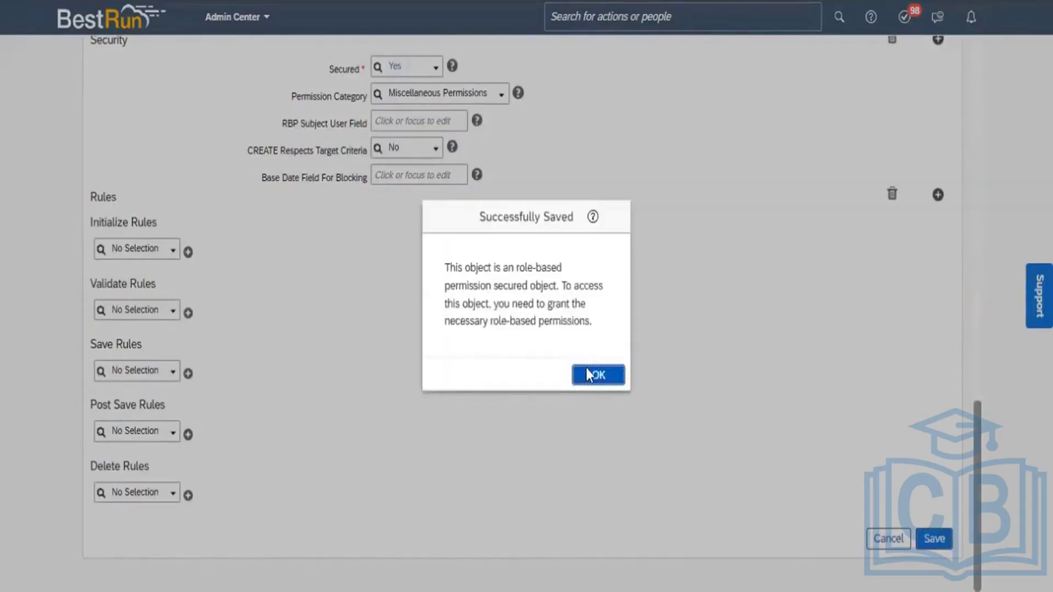
click(586, 369)
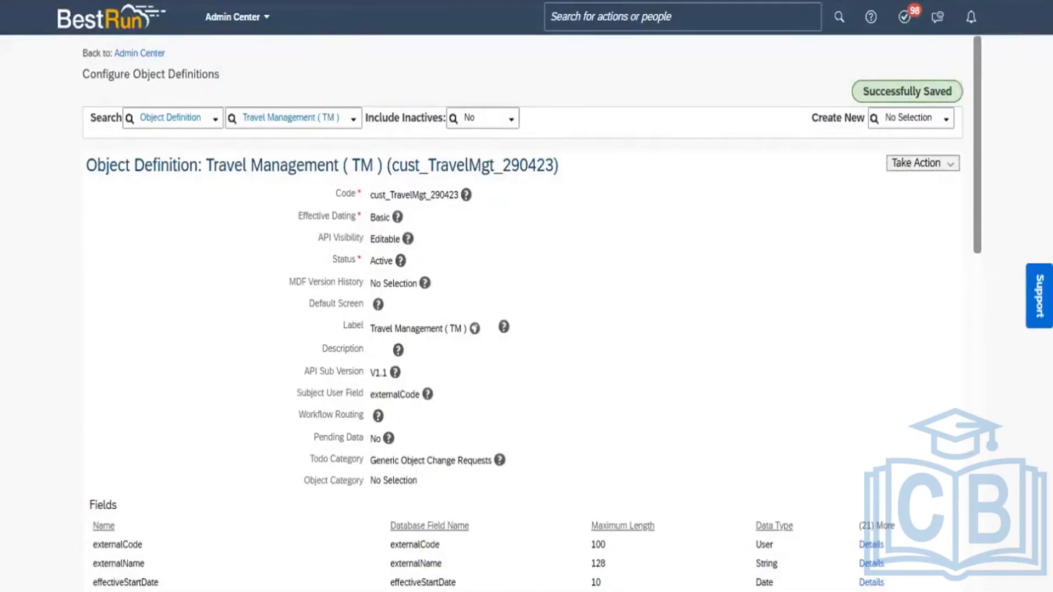
right_click(142, 1)
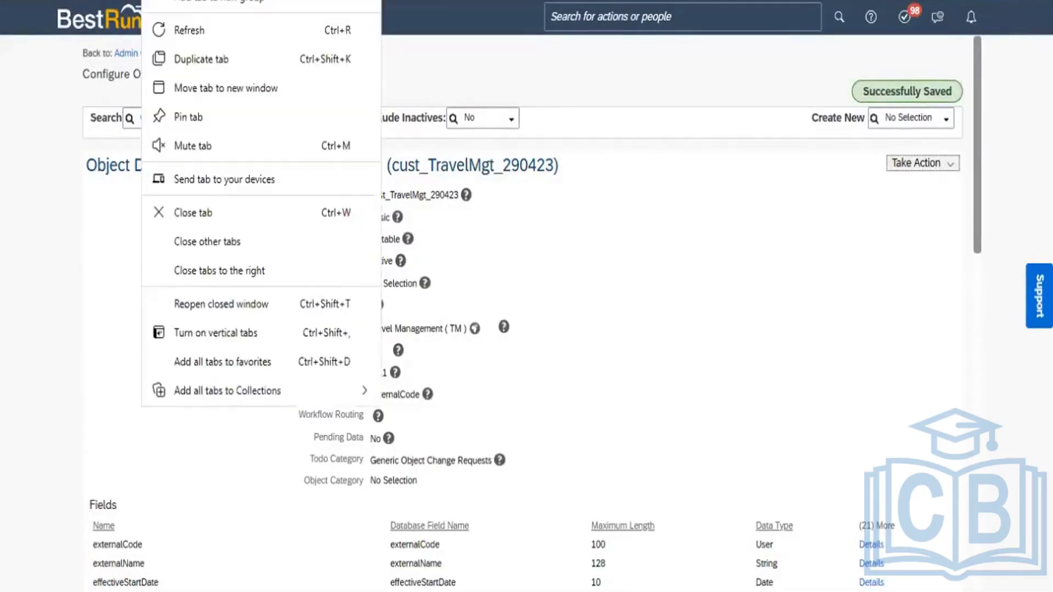
click(196, 57)
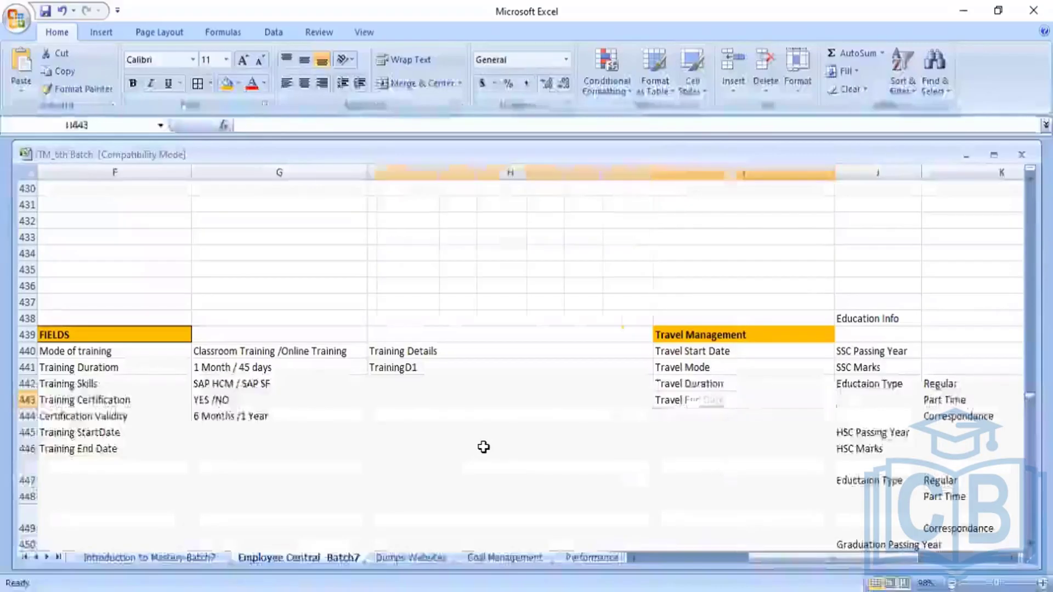
- Switch to the Excel workbook and examine the list of steps for creating a custom MDF object beside the field lists
click(484, 447)
key(Left)
key(Left)
key(Left)
key(Left)
key(Left)
key(Left)
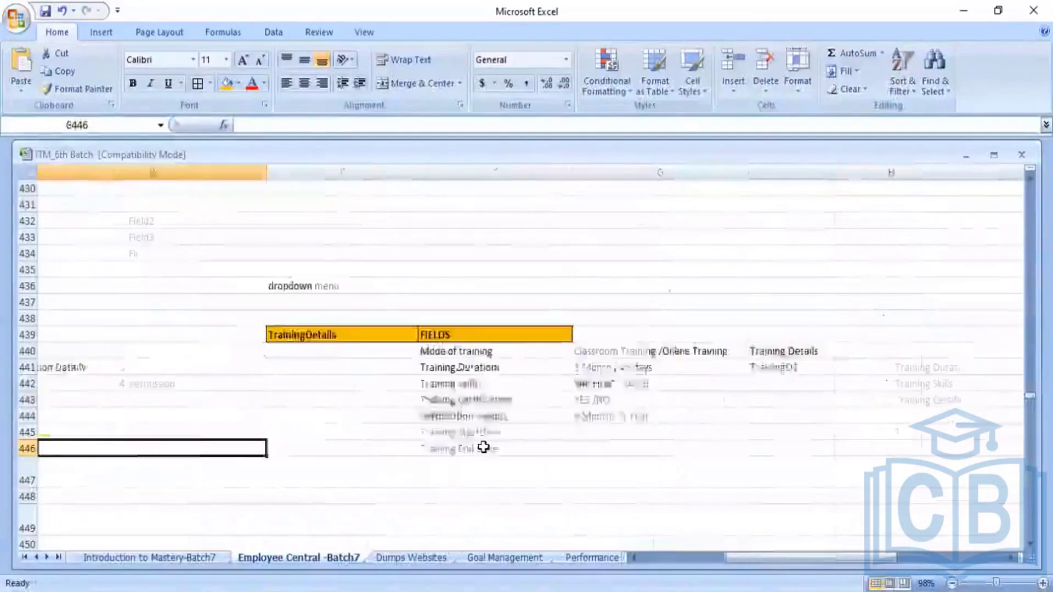
key(Up)
key(Up)
key(Up)
key(Up)
key(Up)
key(Up)
key(Up)
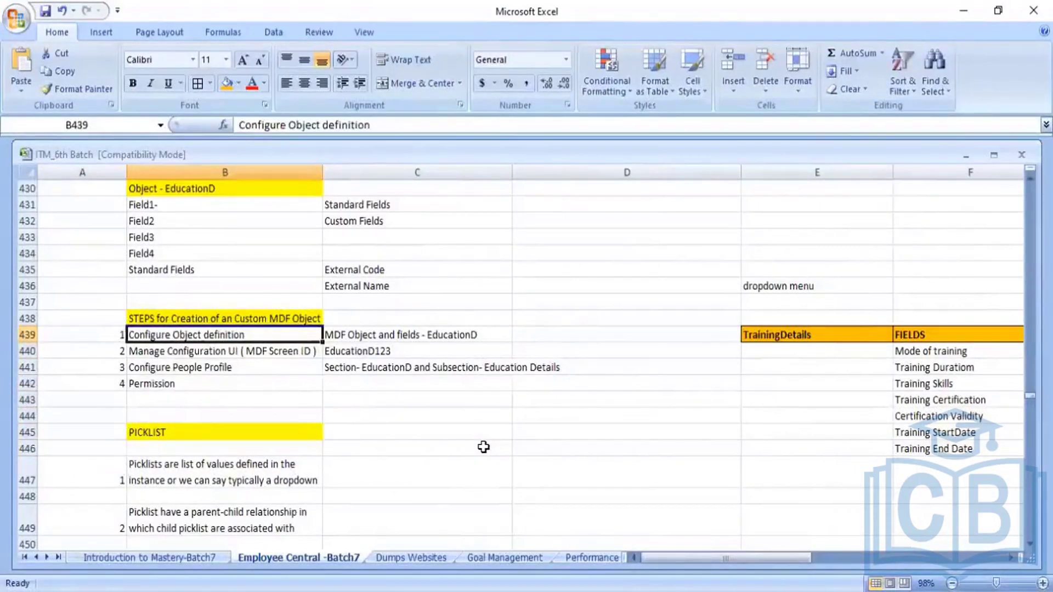
key(Down)
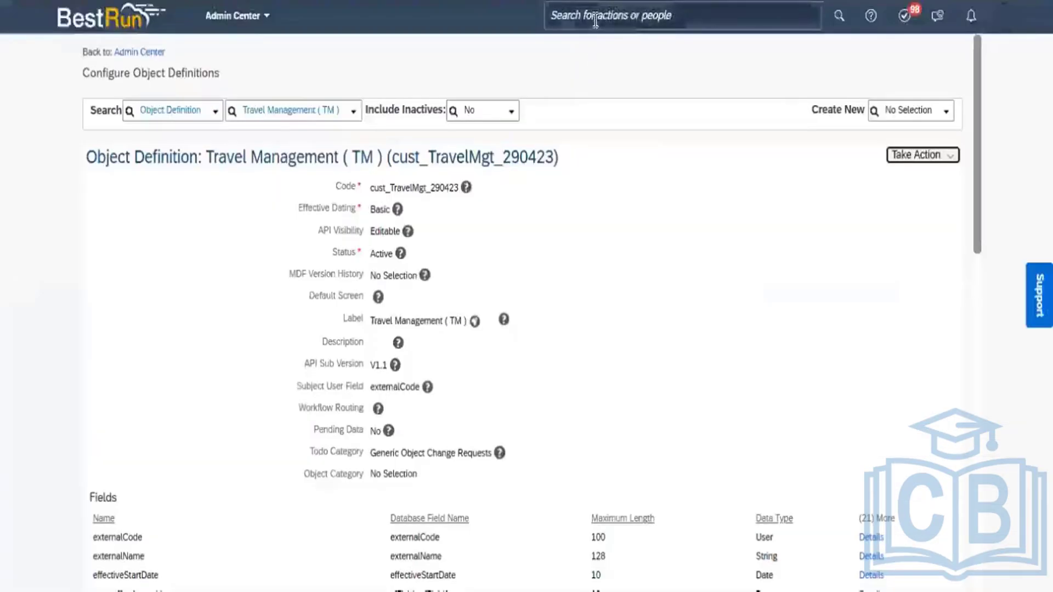
- Search the admin actions for "Manage config UI" and open Manage Configuration UI
click(596, 17)
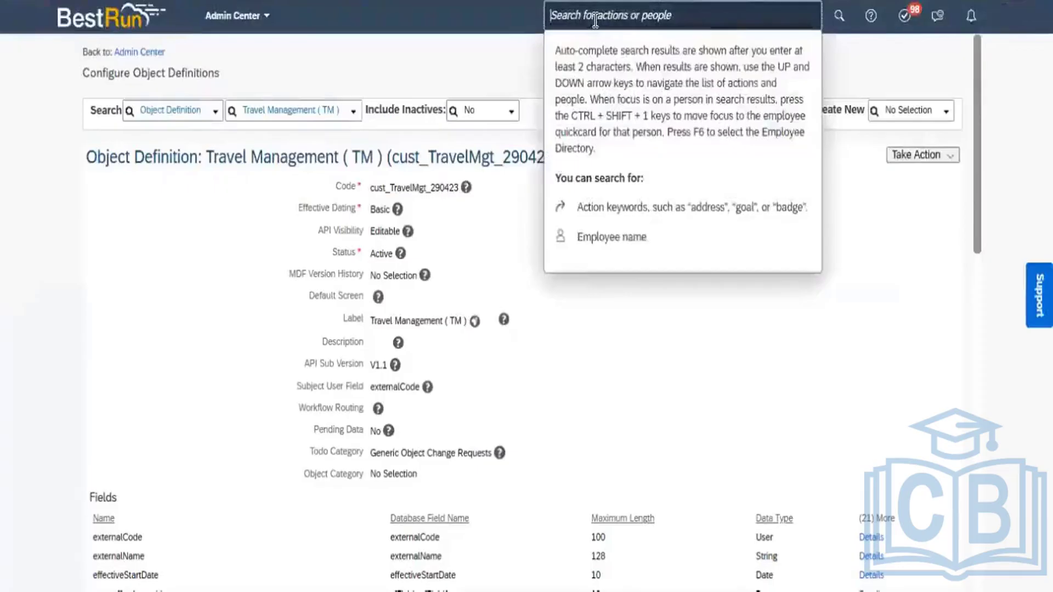
text(Manage )
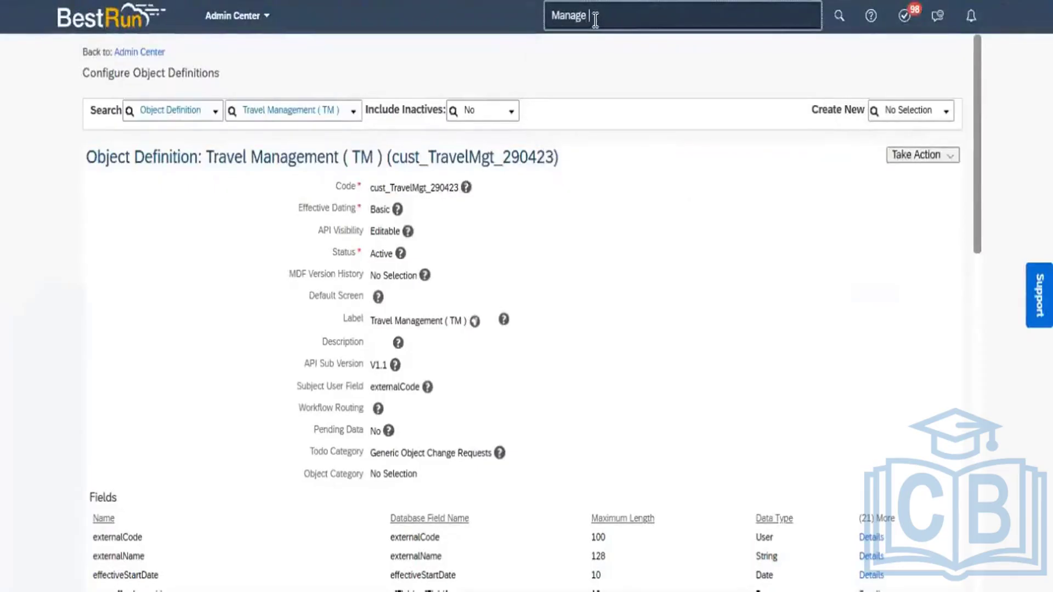
text(config)
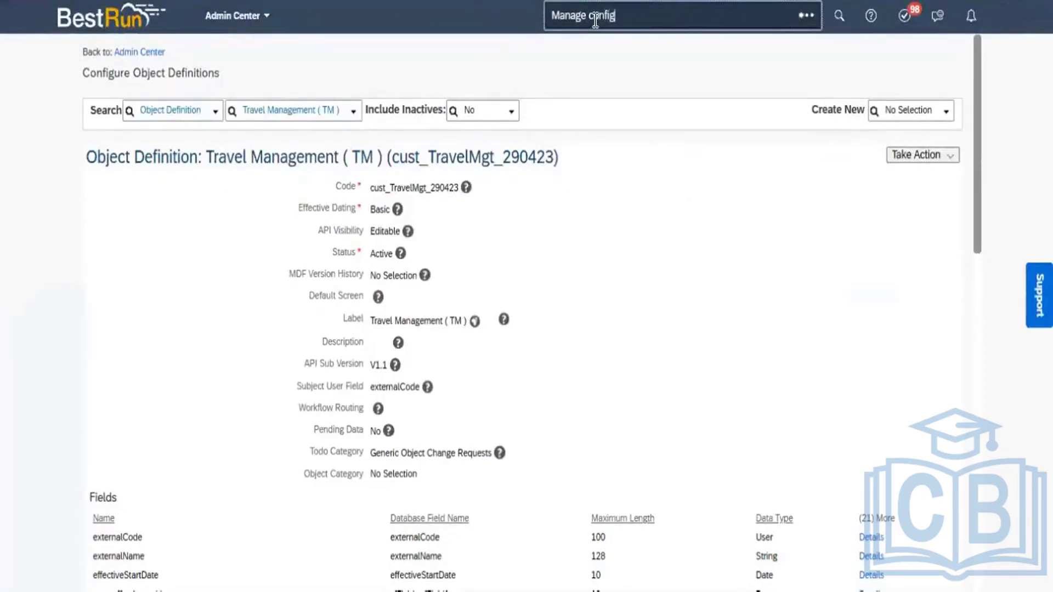
text(UI)
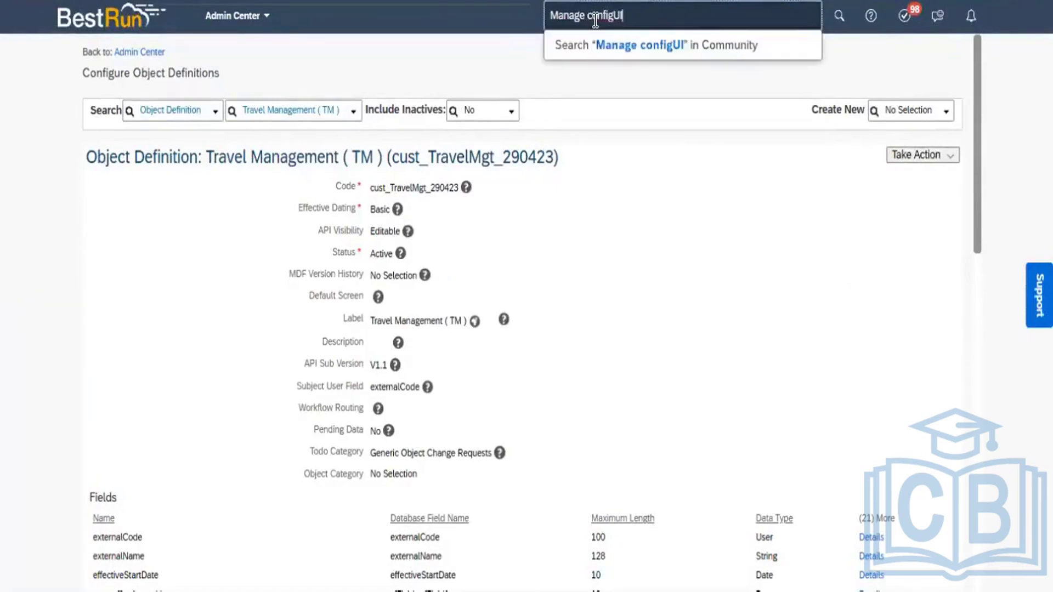
key(BackSpace)
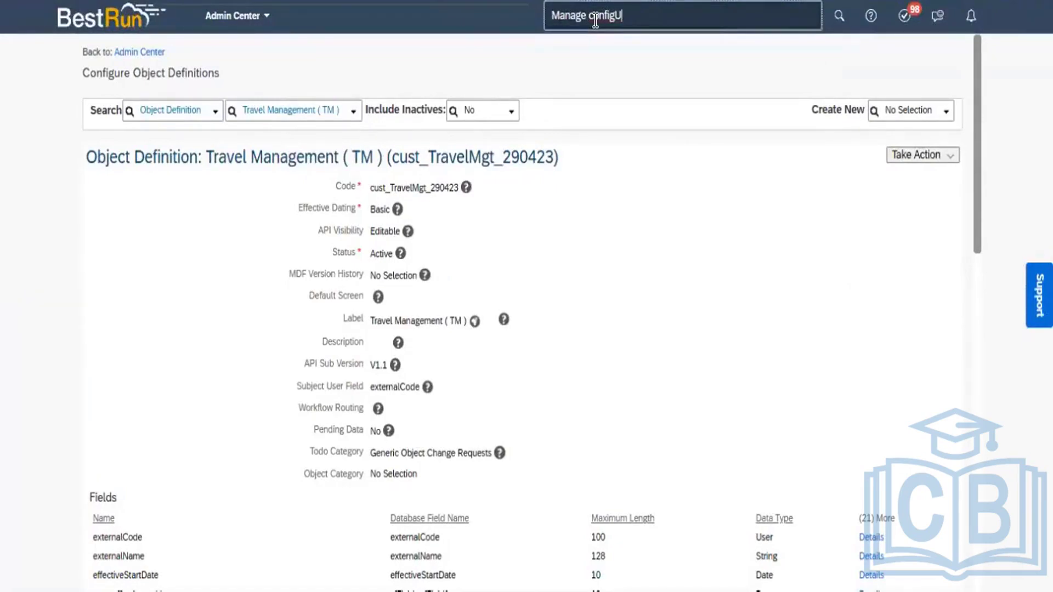
key(BackSpace)
text(UI)
key(BackSpace)
key(BackSpace)
text(UI)
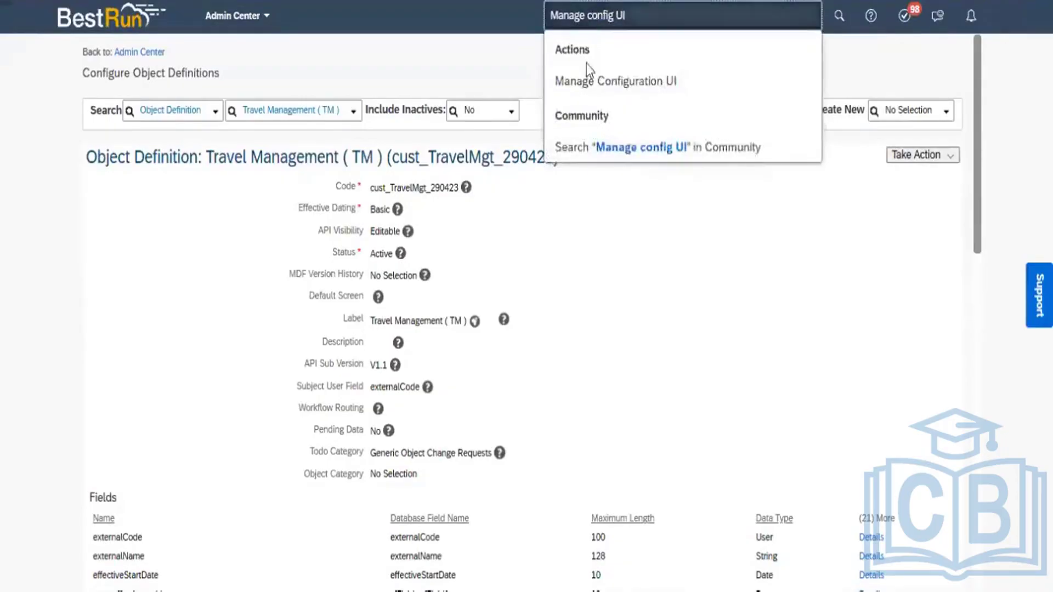
click(610, 88)
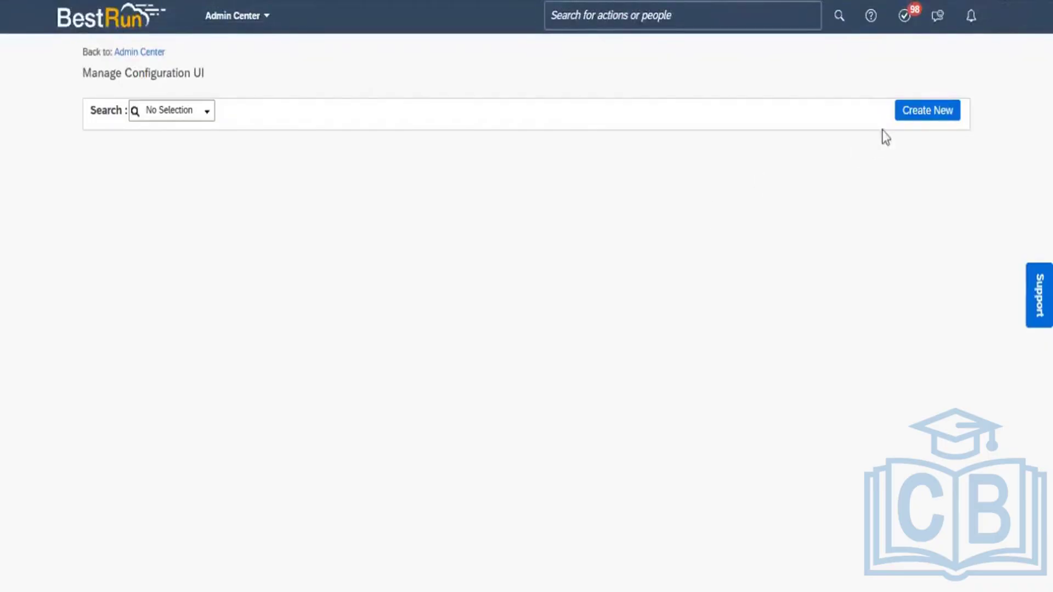
- Create a new configuration UI with Travel Management ( TM ) as its base object
click(915, 113)
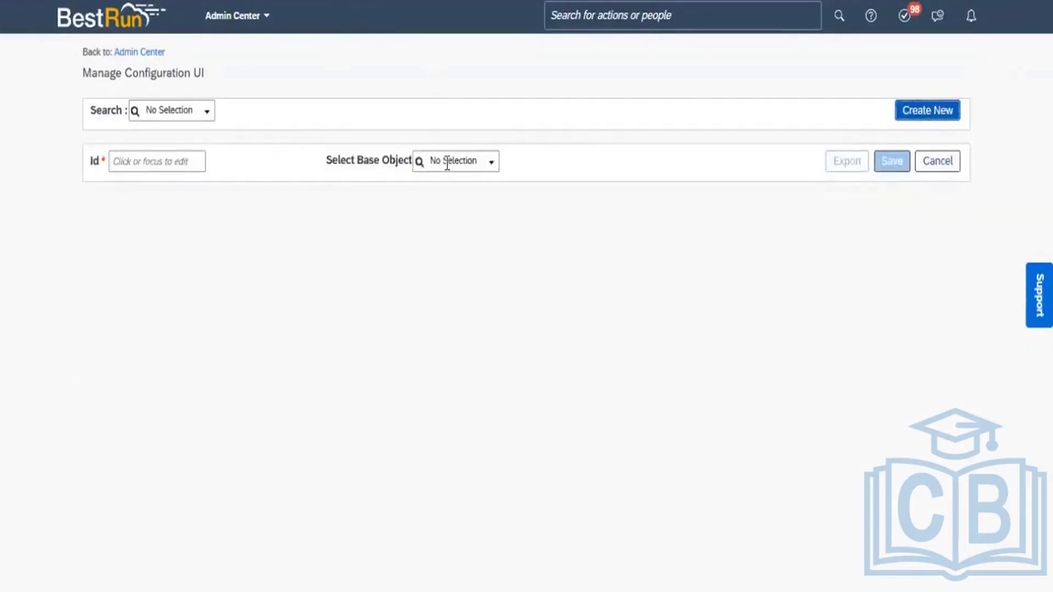
click(448, 163)
text(Travel)
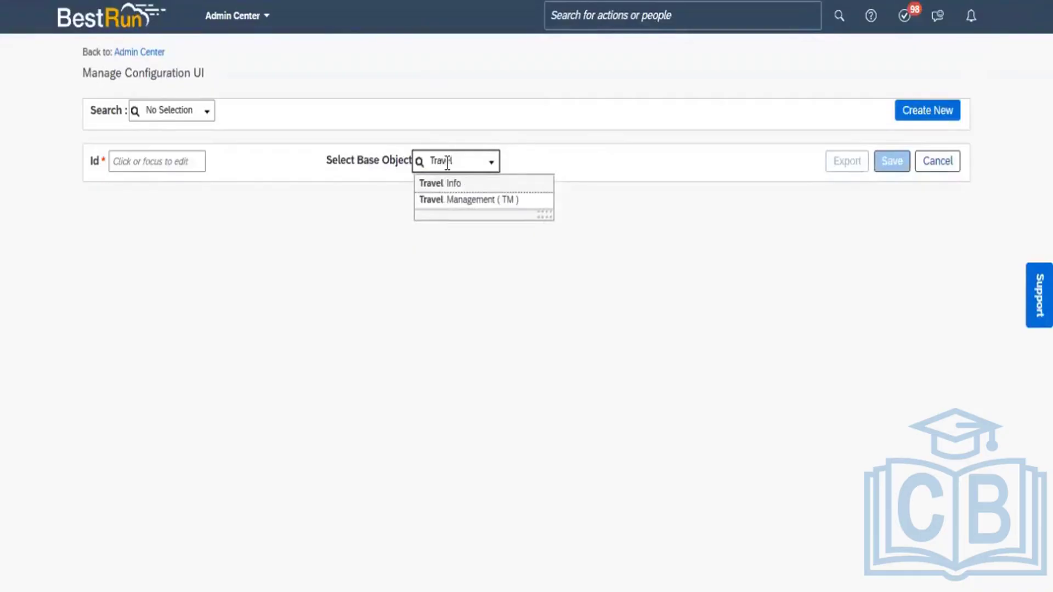
click(484, 202)
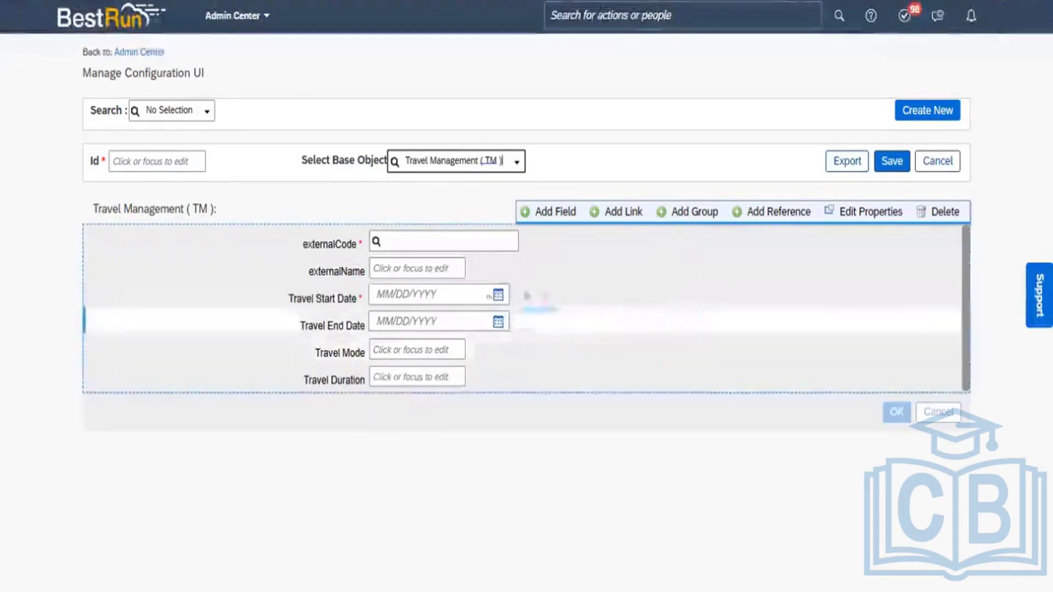
- Set the layout of the Travel Management base object to Flow in its properties and accept the change
click(869, 213)
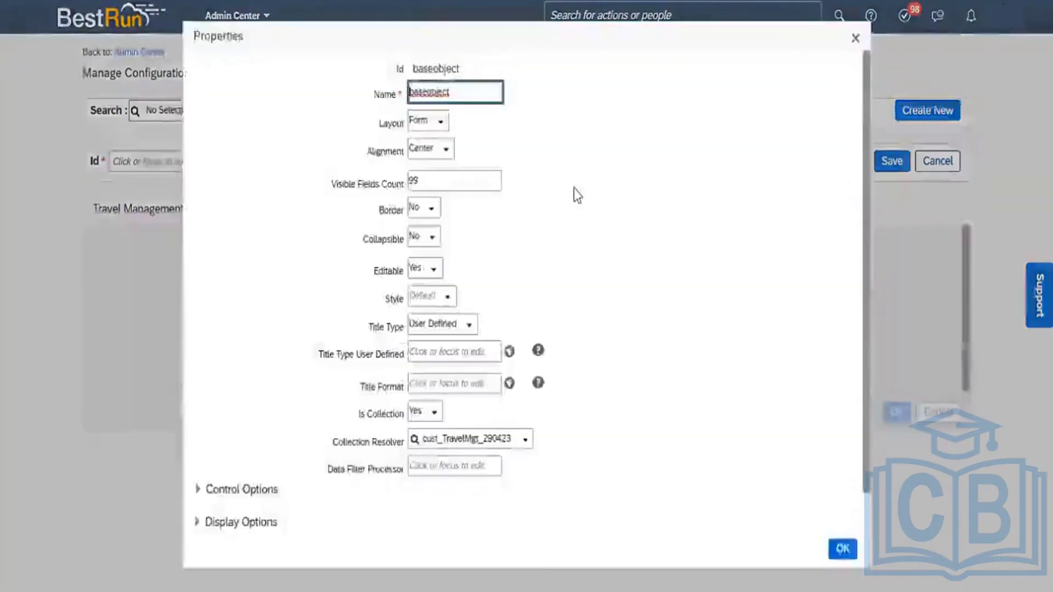
click(440, 122)
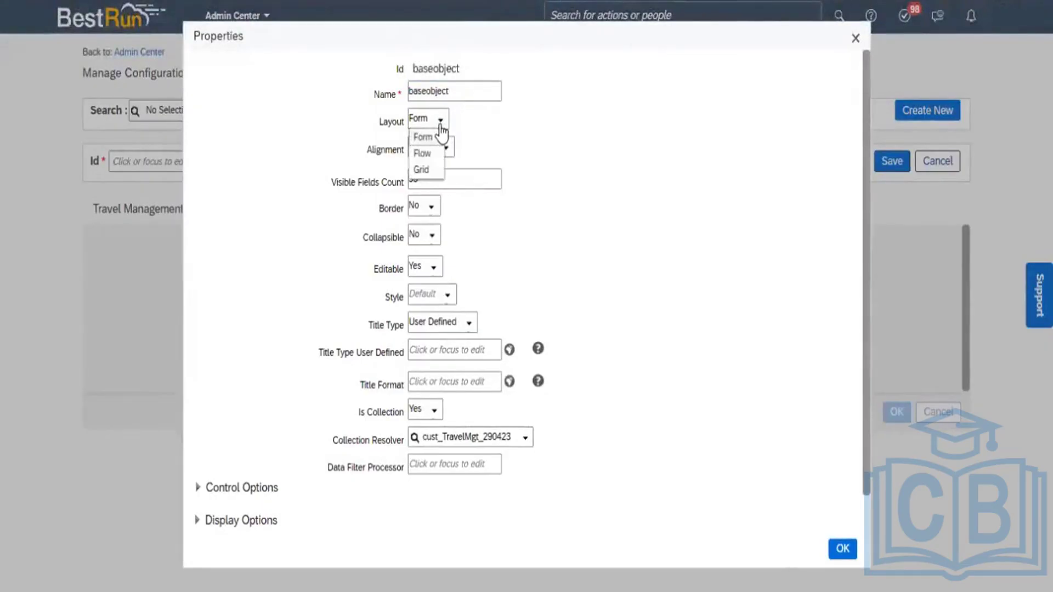
click(425, 153)
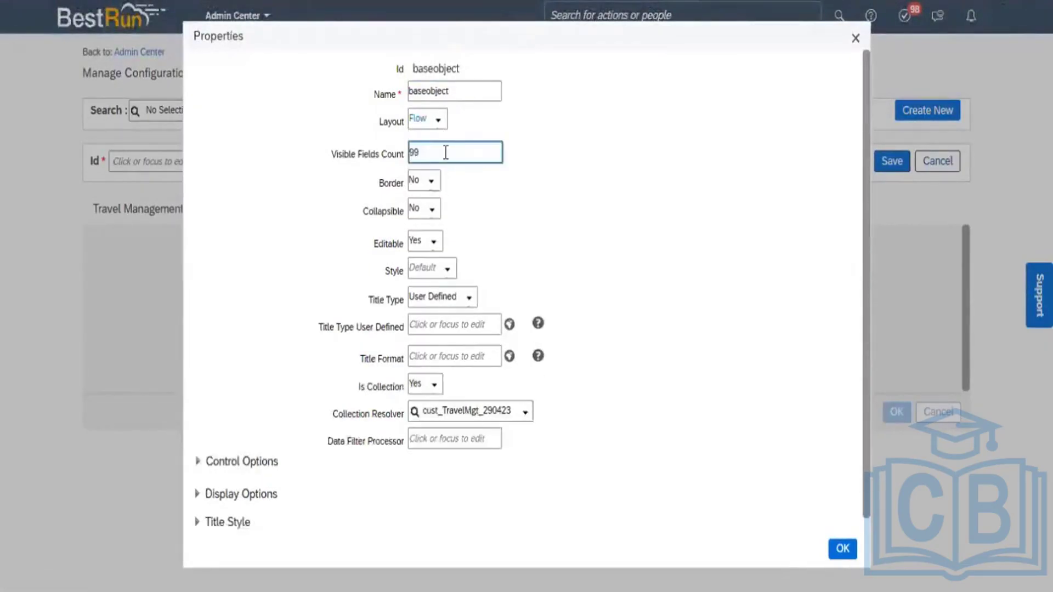
click(855, 546)
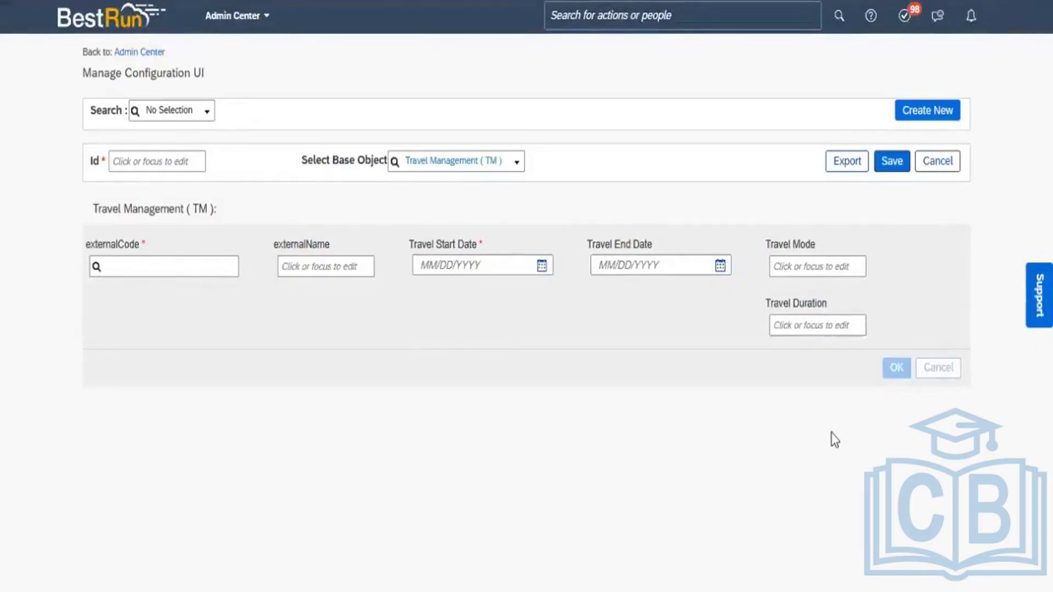
- Reopen the base object's properties and set its layout to Grid
mouse_move(838, 296)
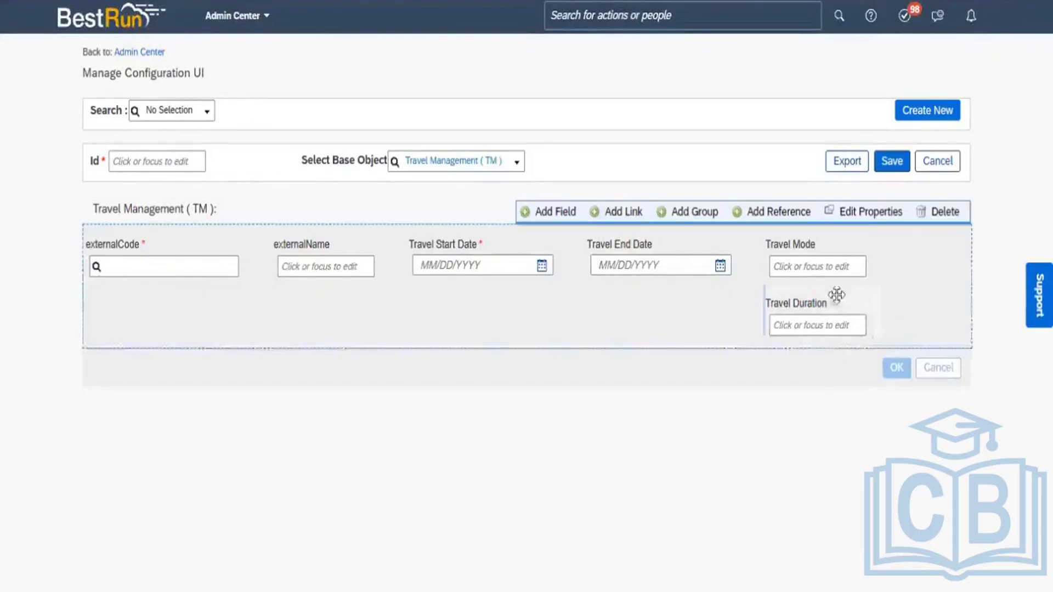
click(859, 219)
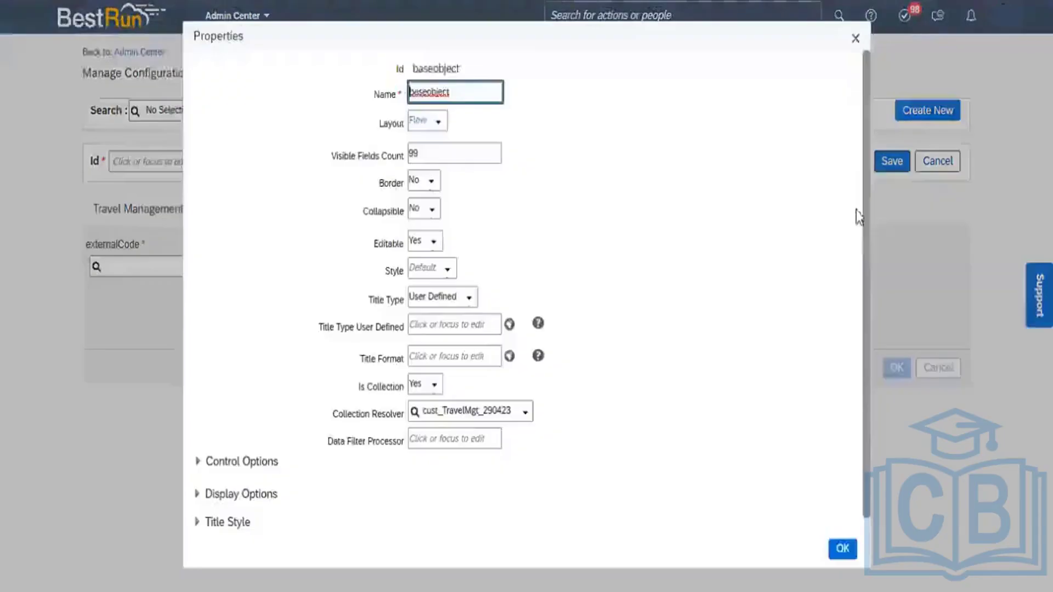
click(442, 121)
click(430, 170)
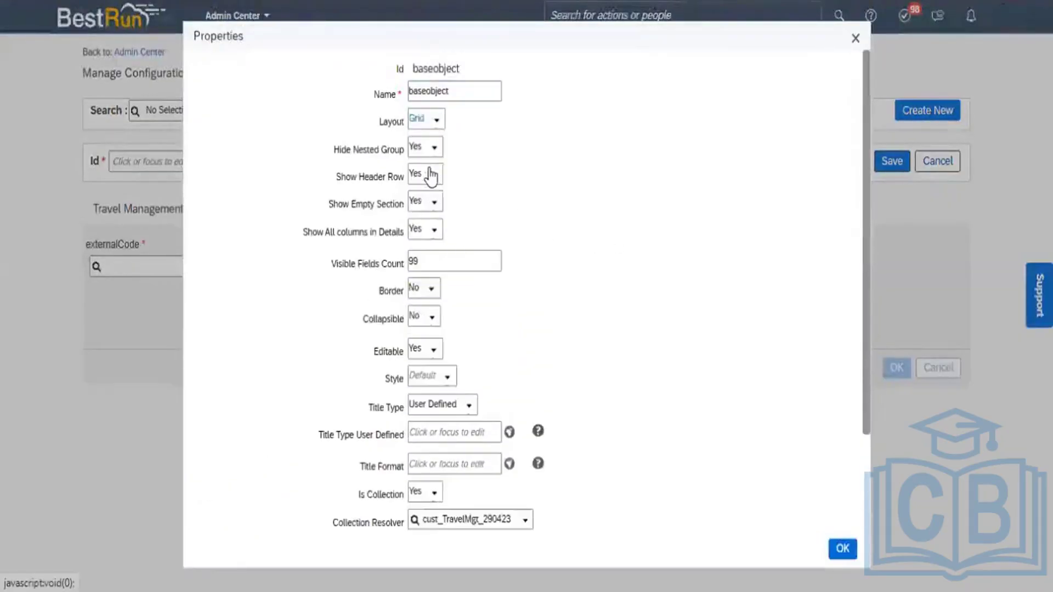
click(844, 549)
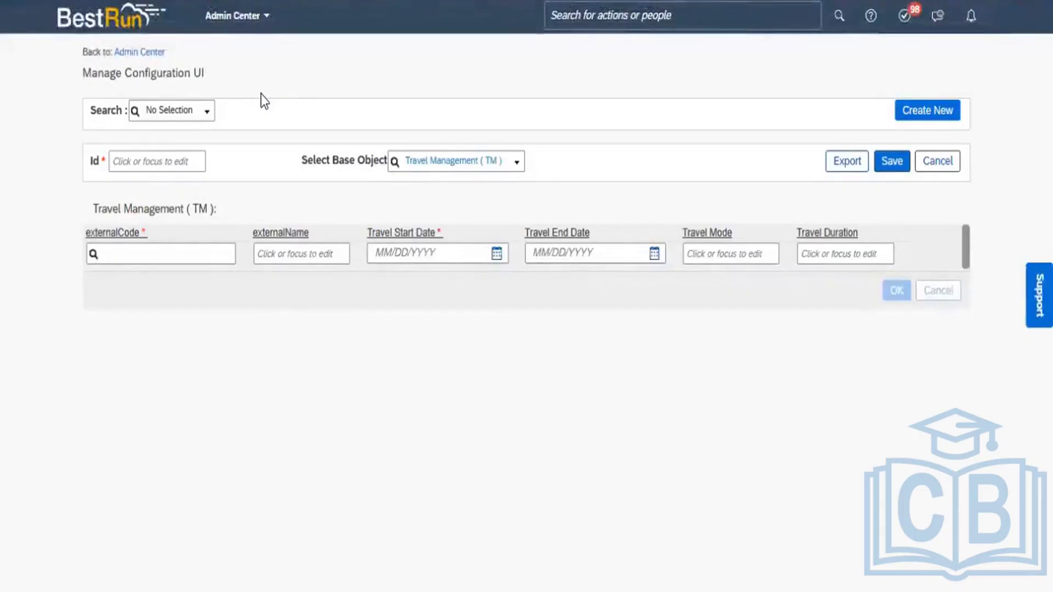
- Set the base object's layout back to Form, limit its Visible Fields Count to 02 and accept the properties
mouse_move(683, 213)
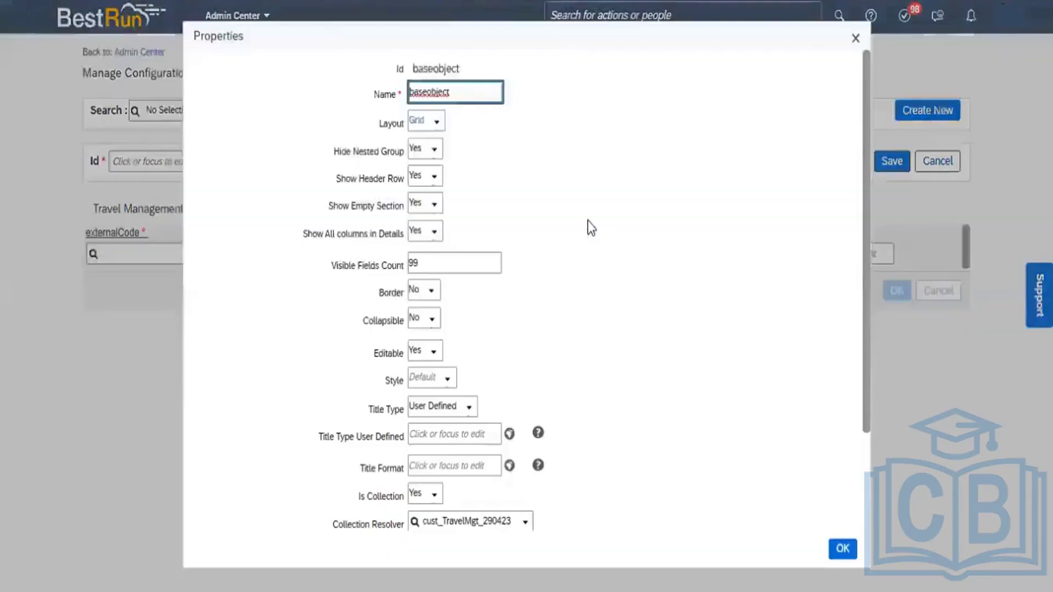
click(877, 219)
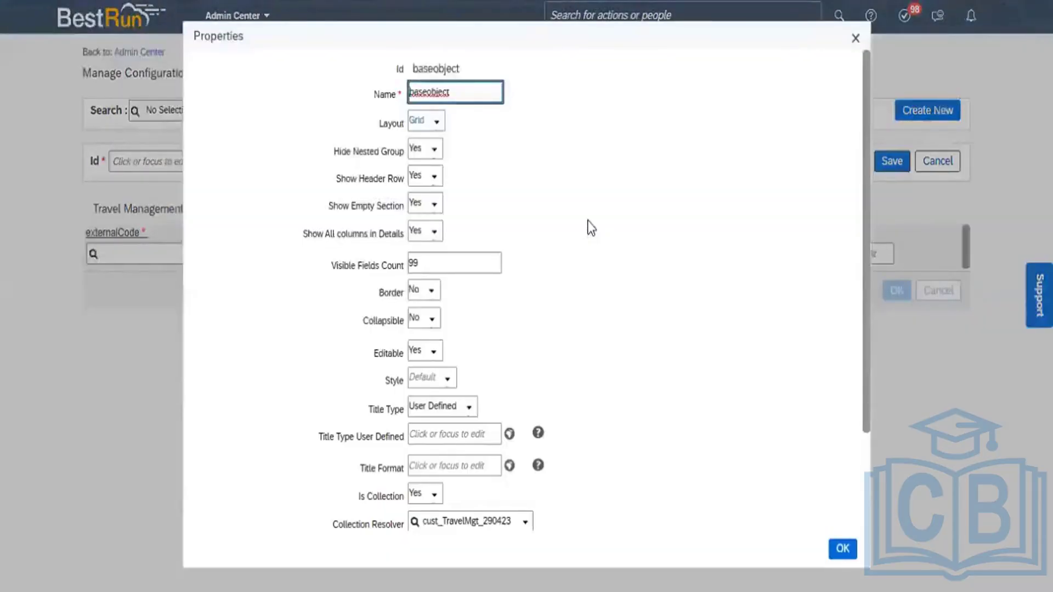
click(436, 122)
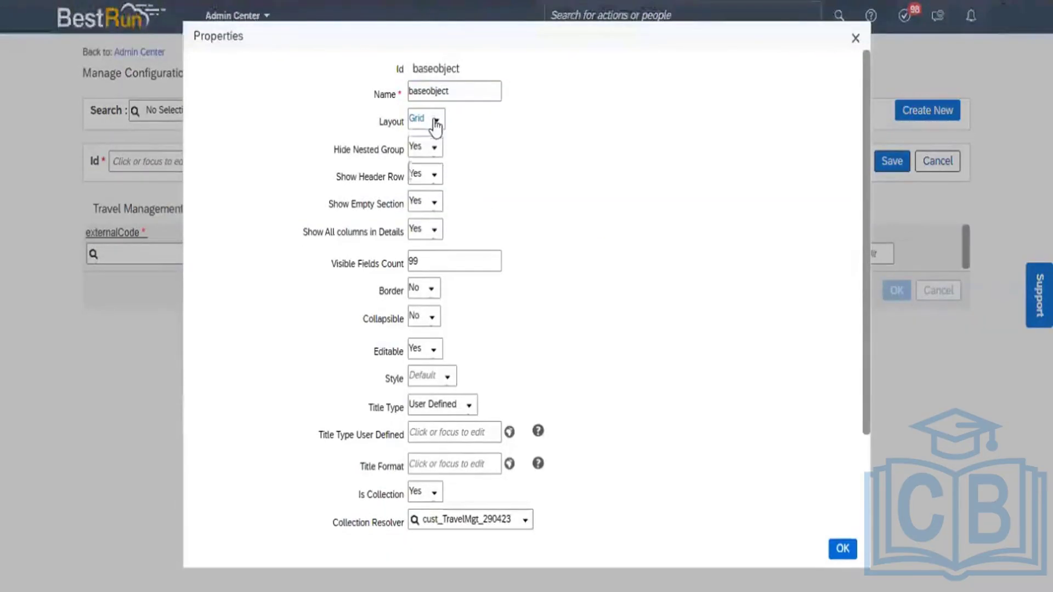
click(427, 139)
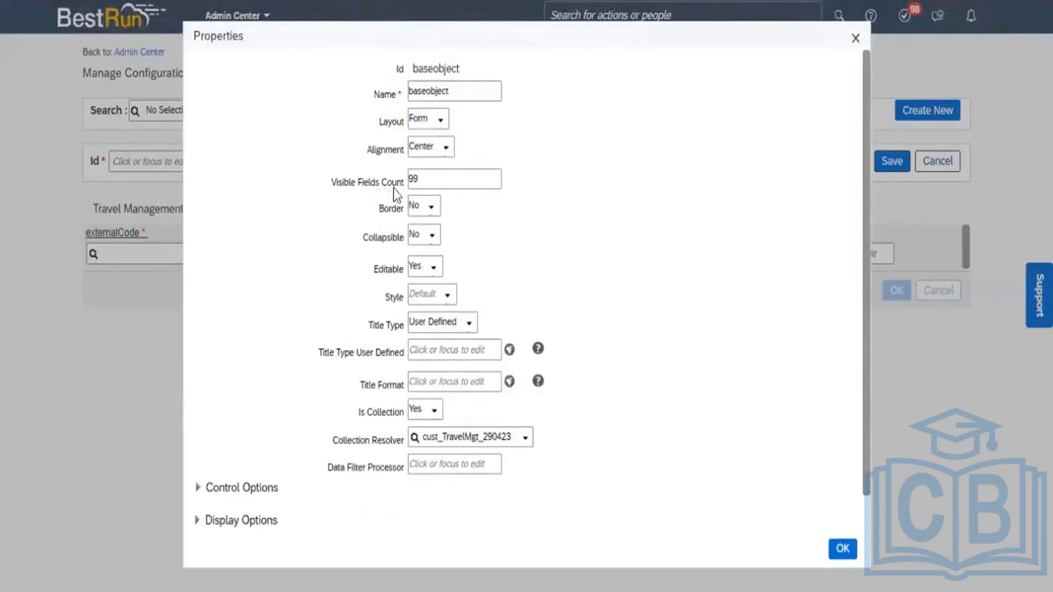
click(420, 180)
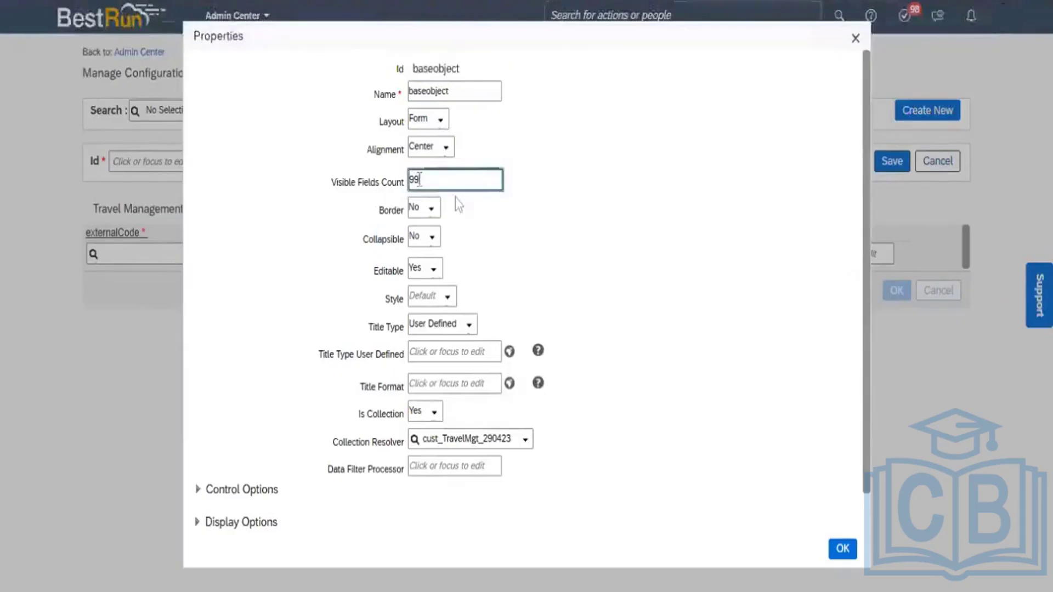
key(BackSpace)
key(BackSpace)
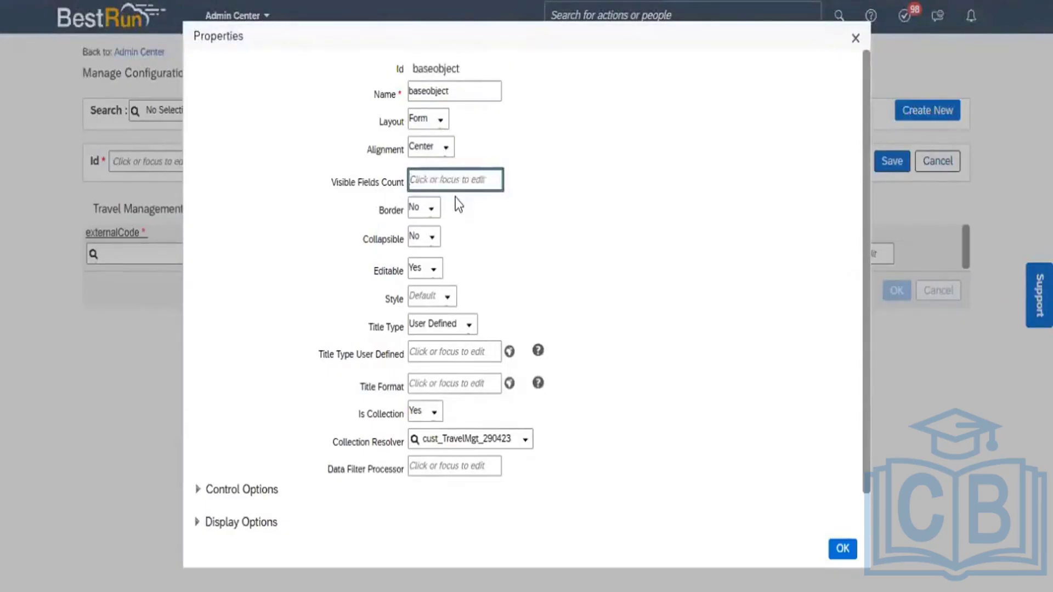
text(02)
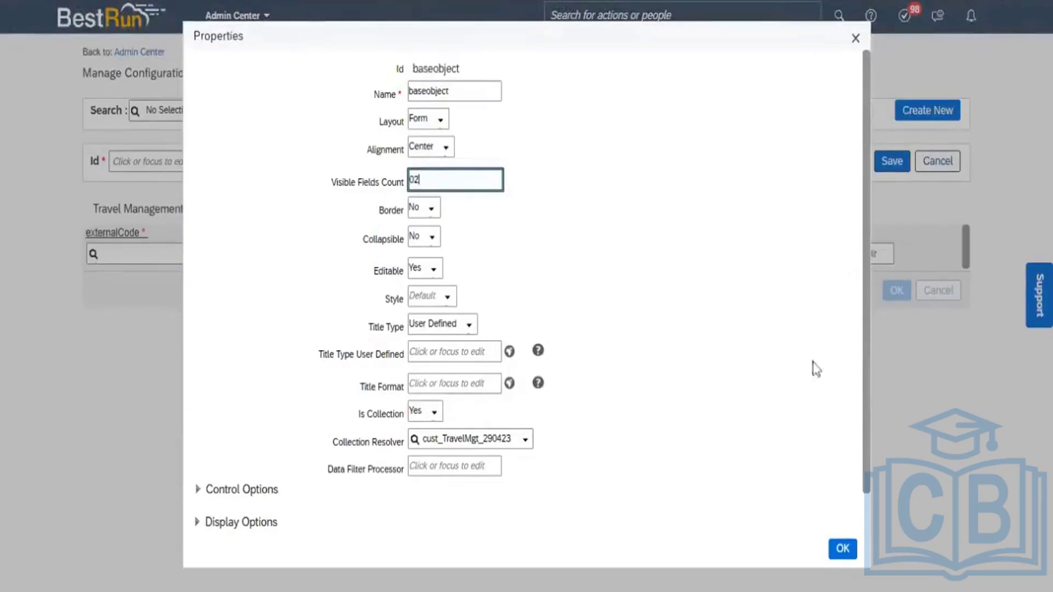
click(845, 550)
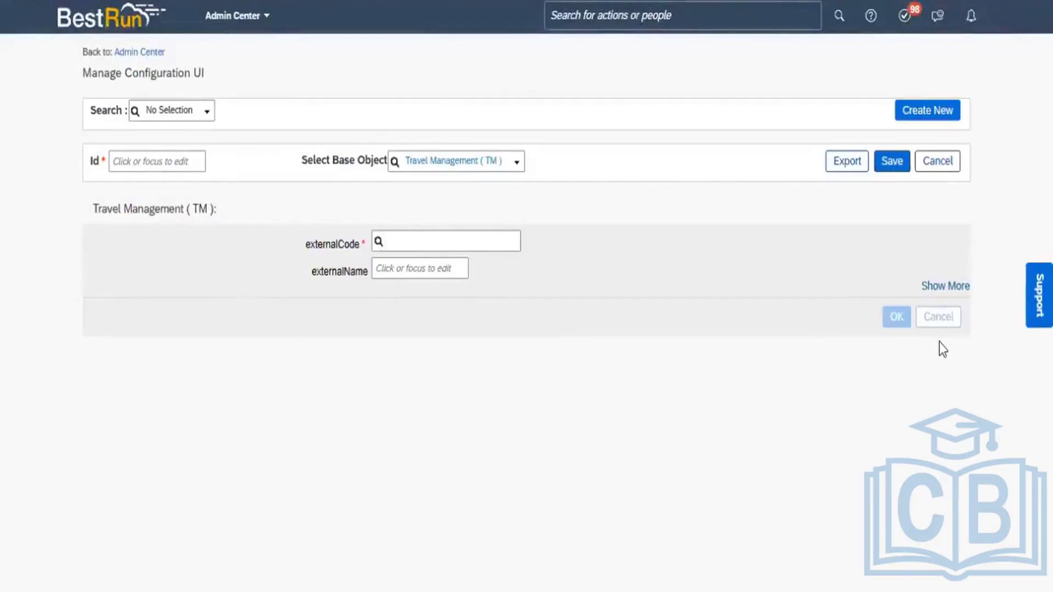
- Expand the hidden Travel Management fields and set the base object's Visible Fields Count to 99
mouse_move(952, 293)
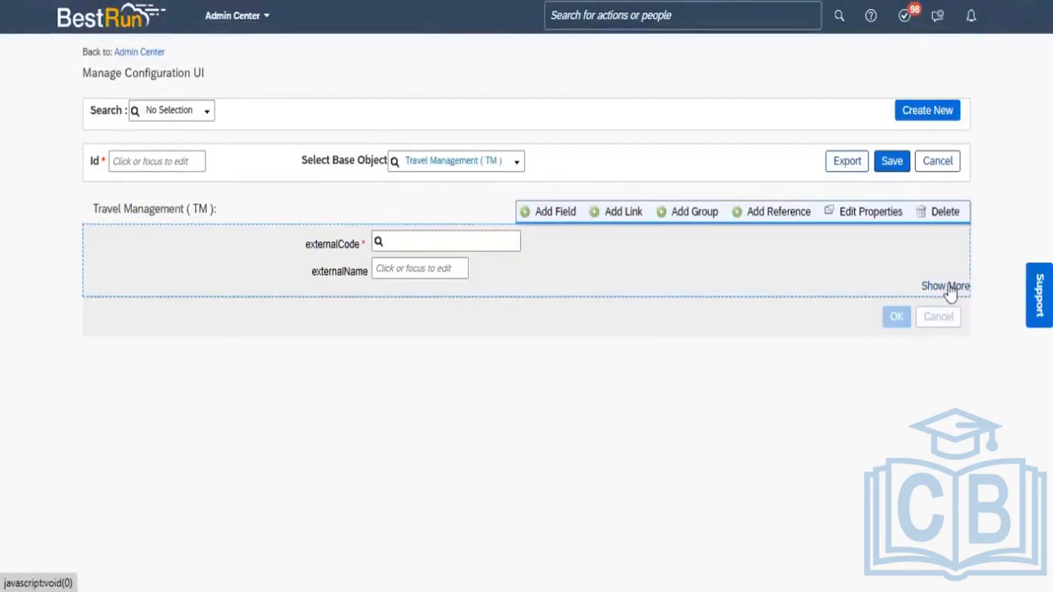
click(949, 285)
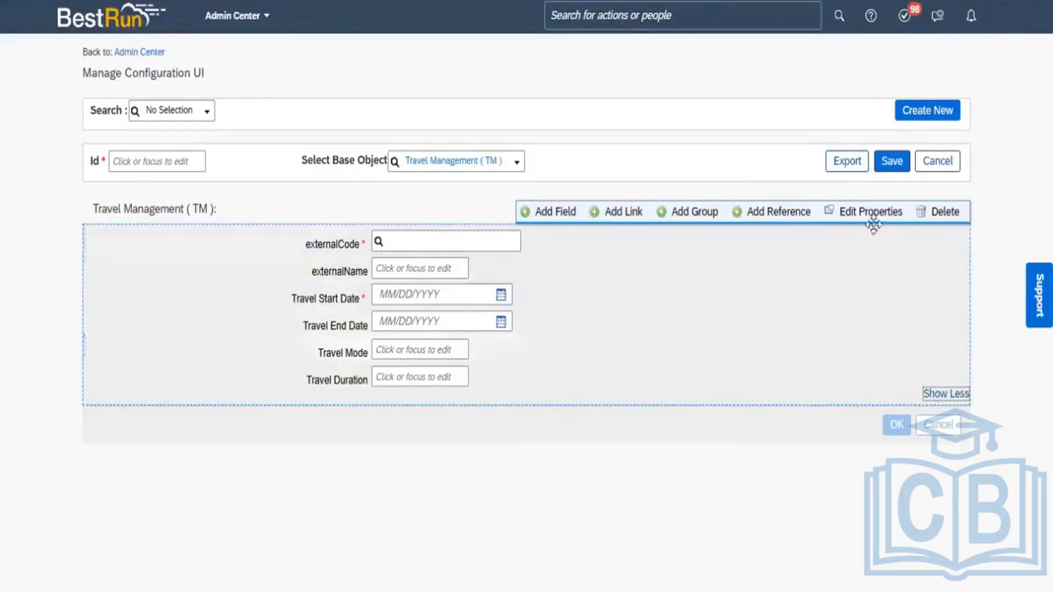
click(877, 214)
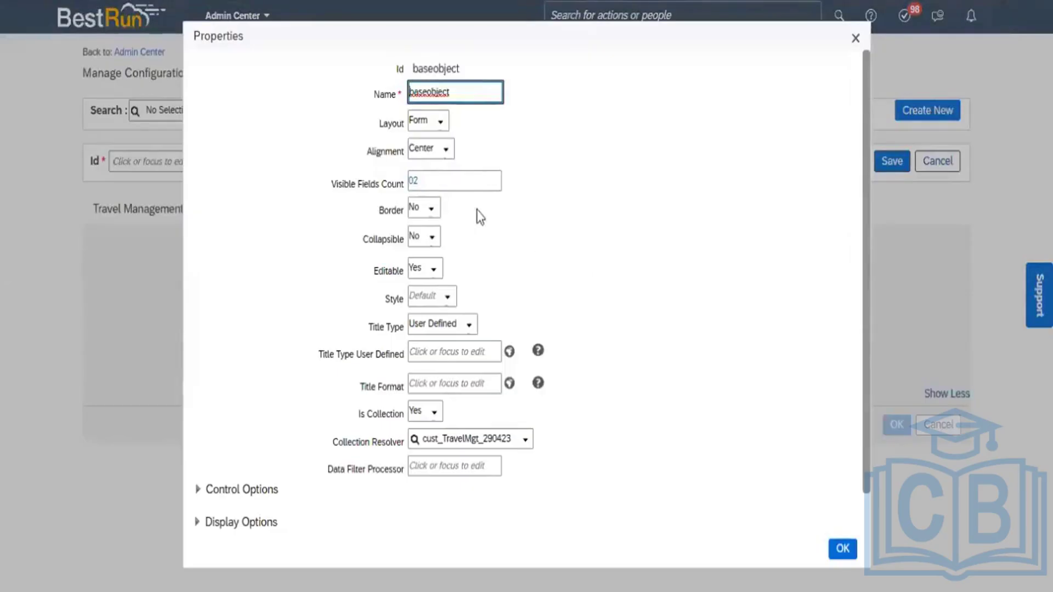
click(444, 181)
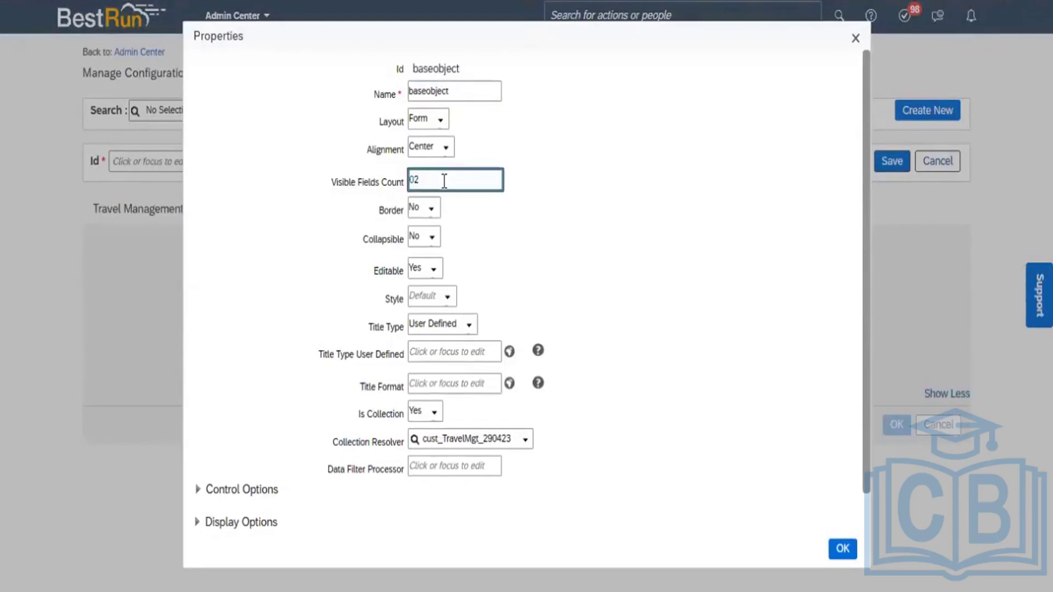
key(BackSpace)
text(99)
click(844, 548)
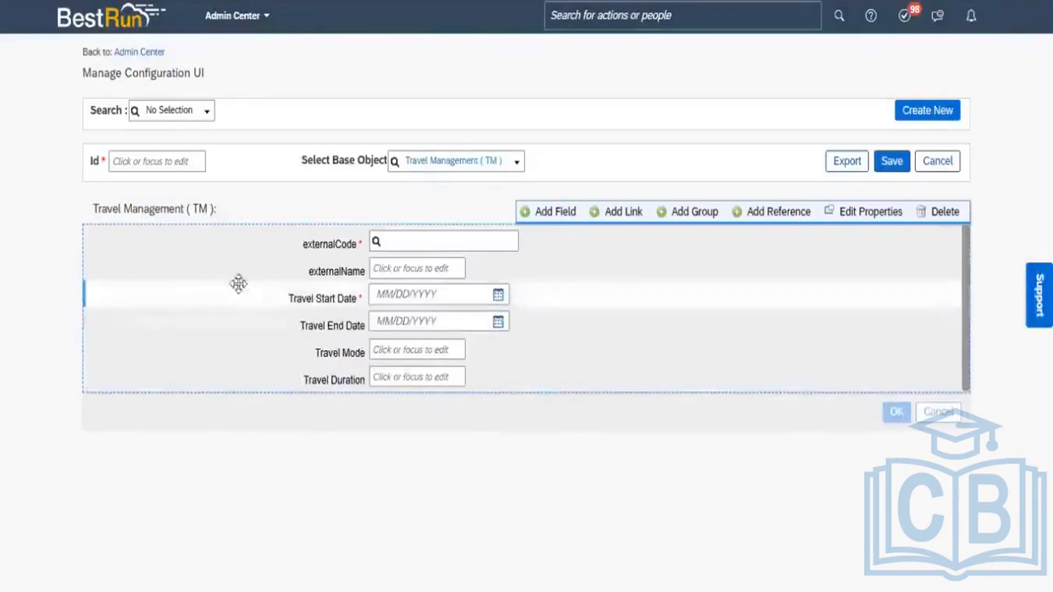
- Enter TM290423 as the configuration UI's Id and save the configuration
click(134, 156)
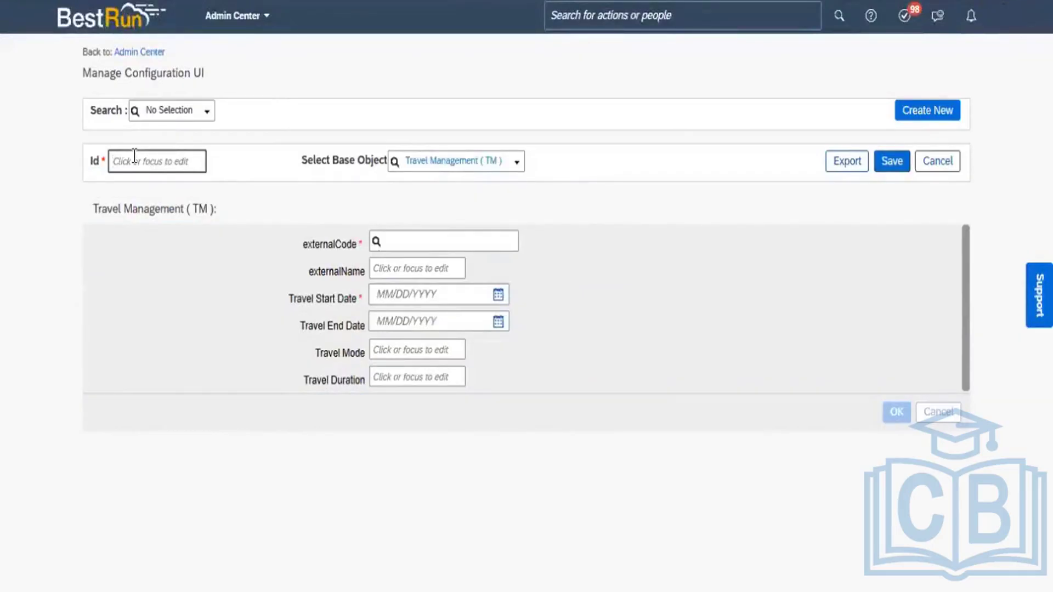
text(TM)
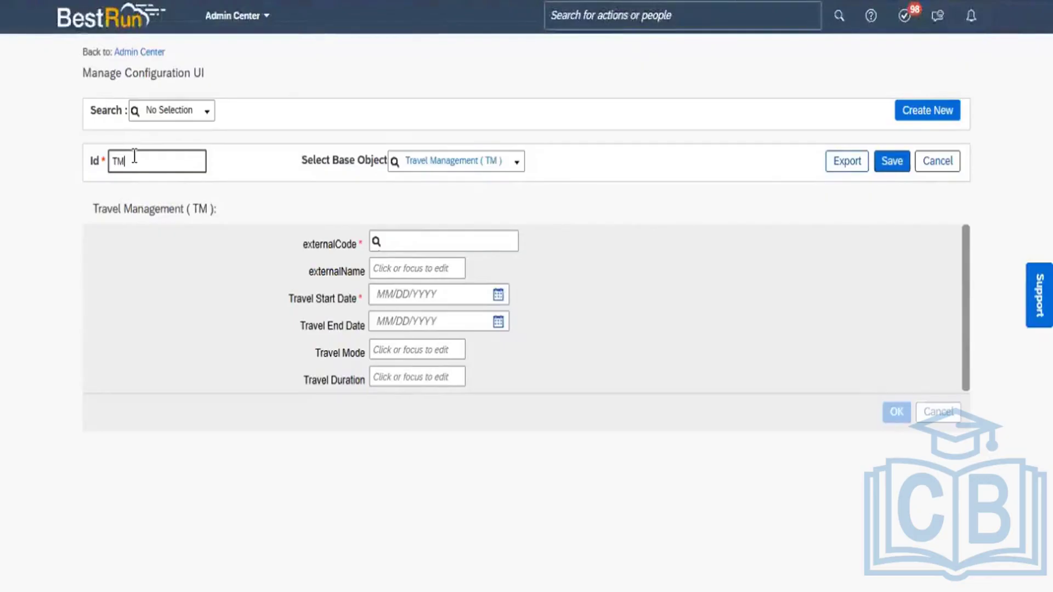
text(290423)
mouse_move(171, 326)
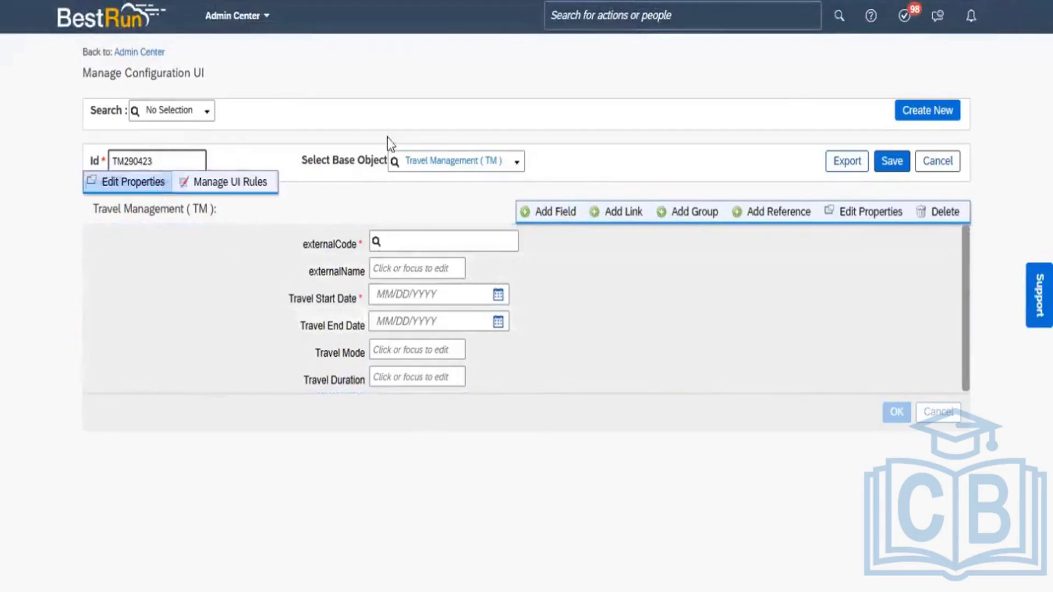
click(890, 162)
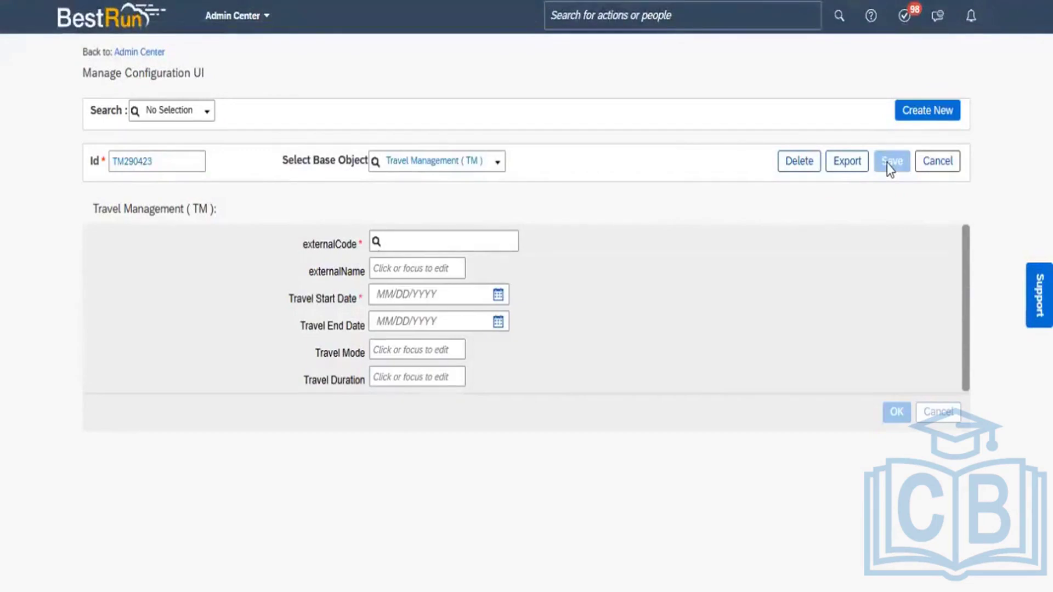
- Duplicate the browser tab that holds the saved TM290423 configuration UI
mouse_move(512, 348)
right_click(309, 0)
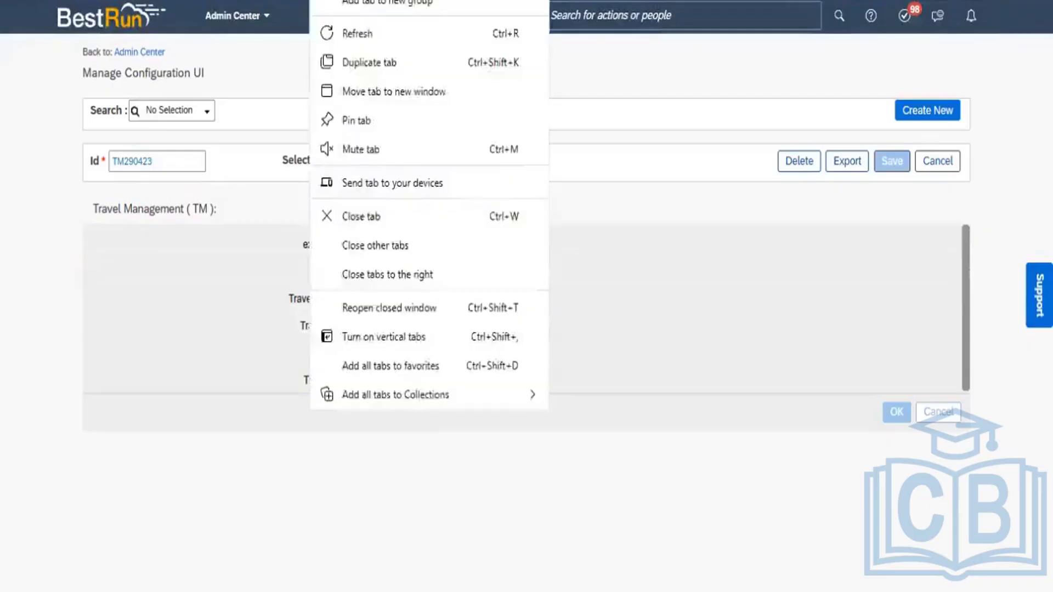
click(370, 63)
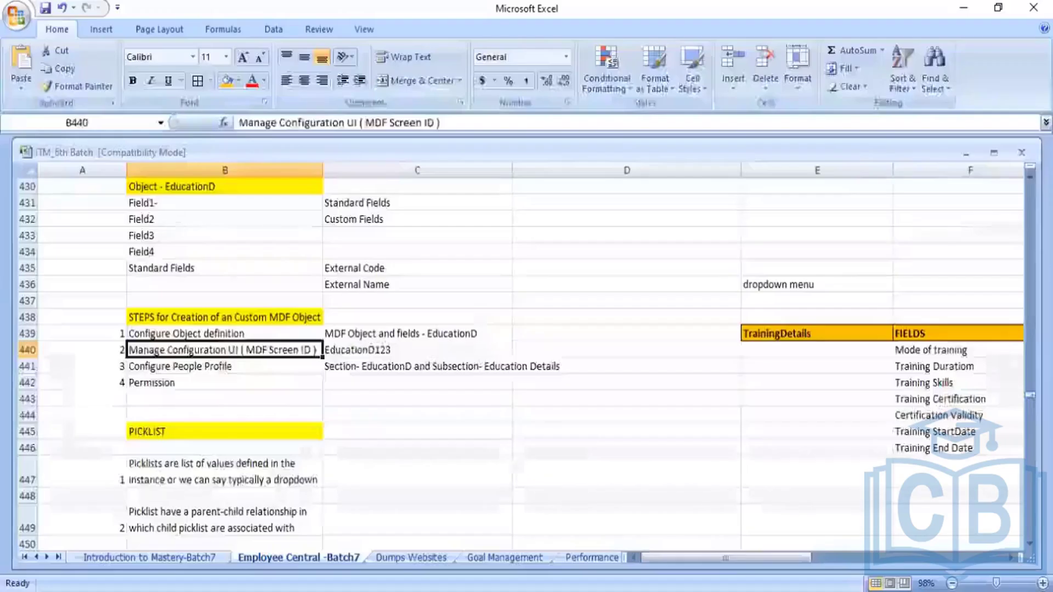
- Select the Configure People Profile step in the Excel workbook, and search for and open Configure People Profile in SuccessFactors
key(alt+Tab)
click(224, 366)
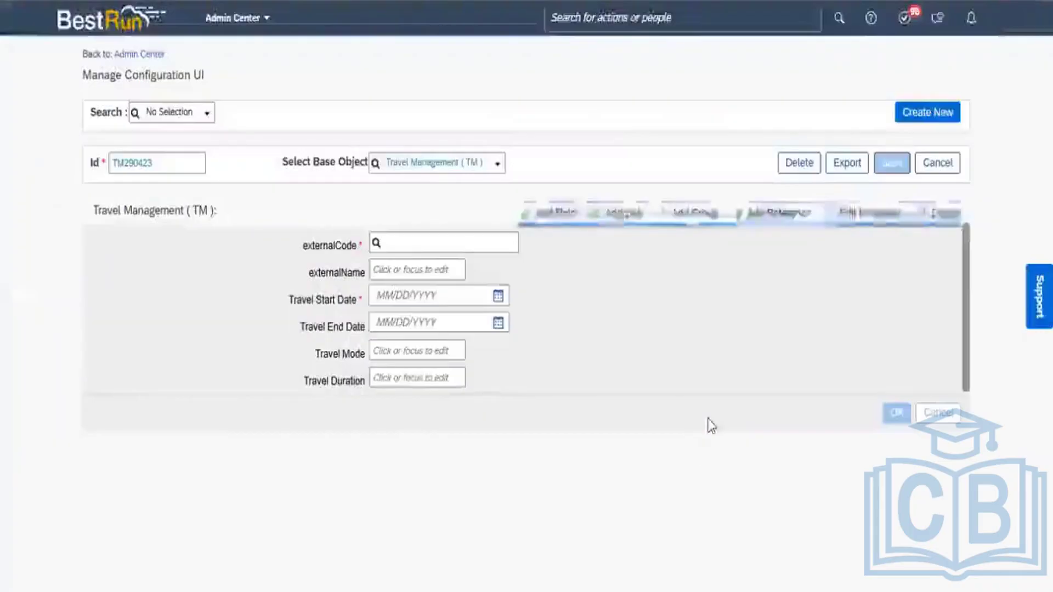
click(619, 17)
text(c)
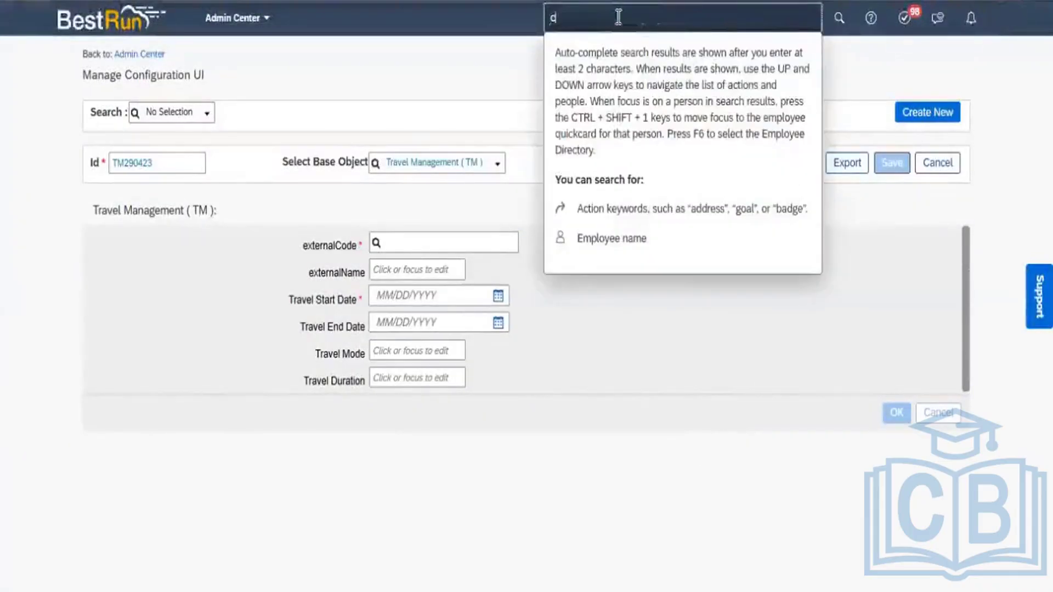
text(onfigur)
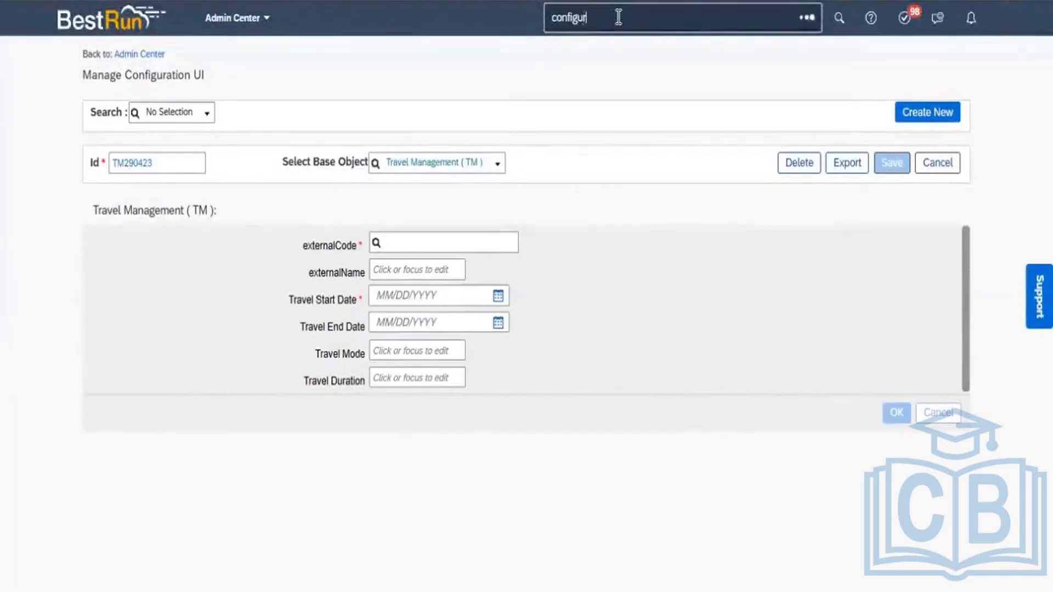
text(e people)
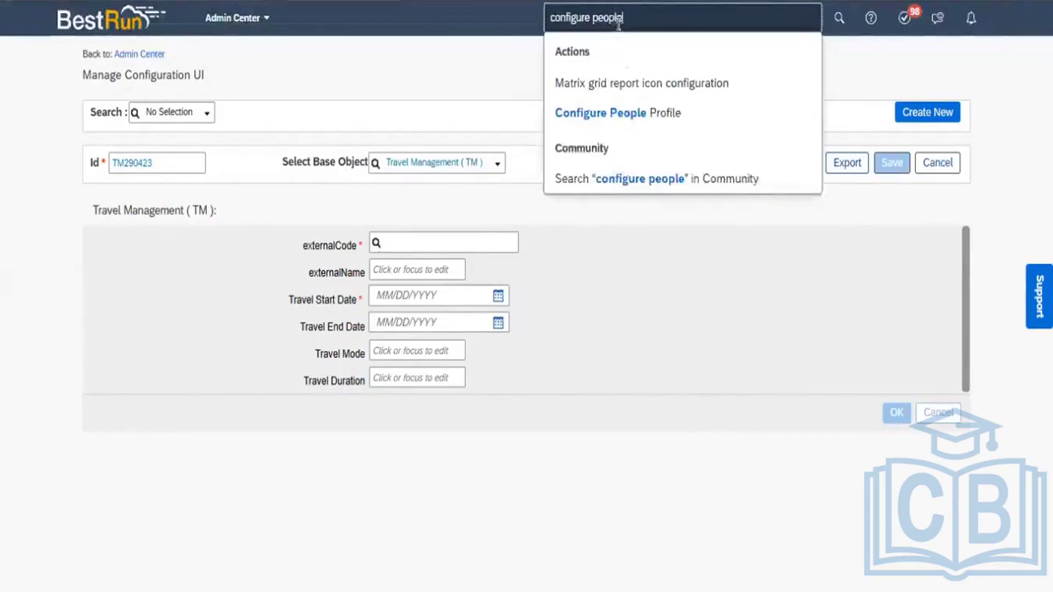
click(633, 120)
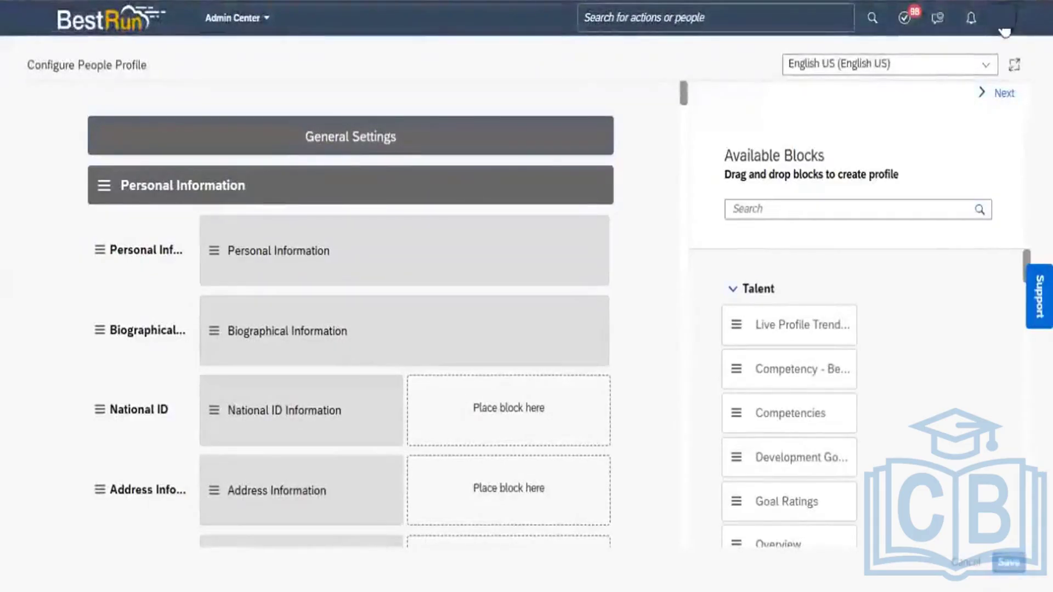
- View and close the About SuccessFactors details, and look at the Personal Information subsections on the employee's profile
click(1005, 30)
click(947, 176)
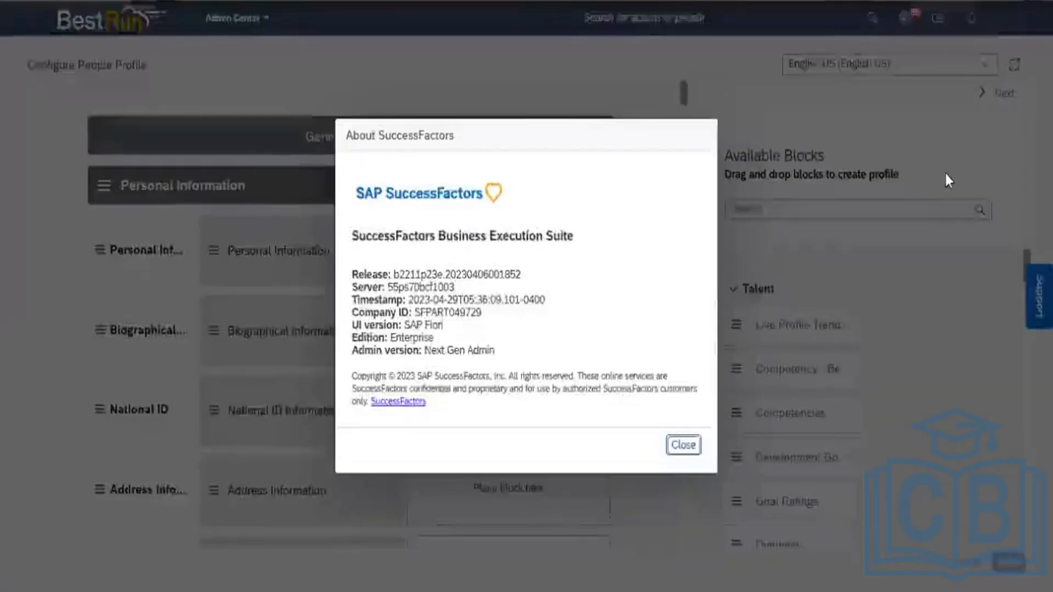
click(688, 448)
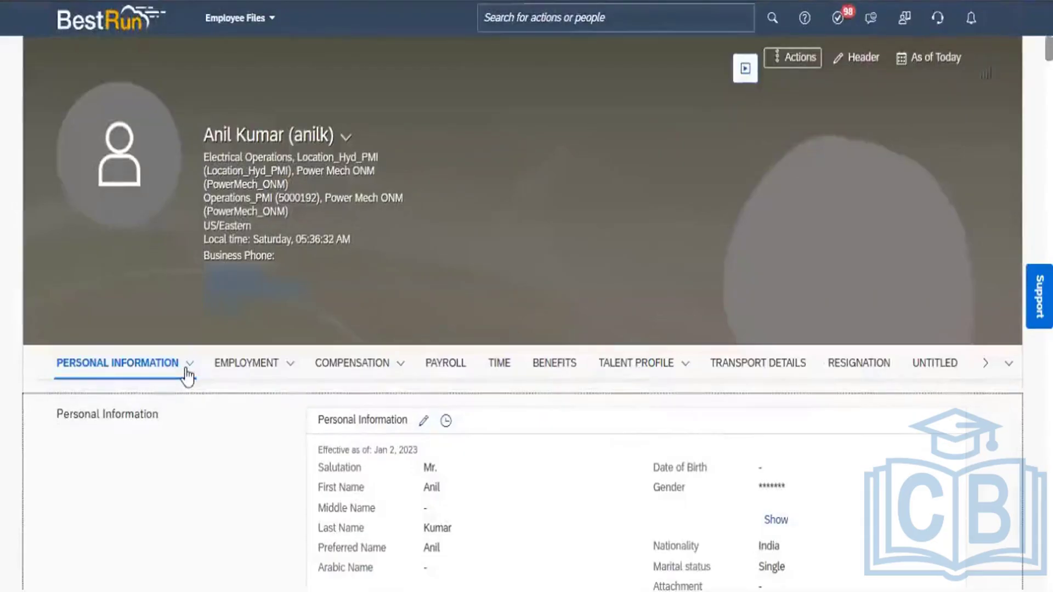
click(187, 367)
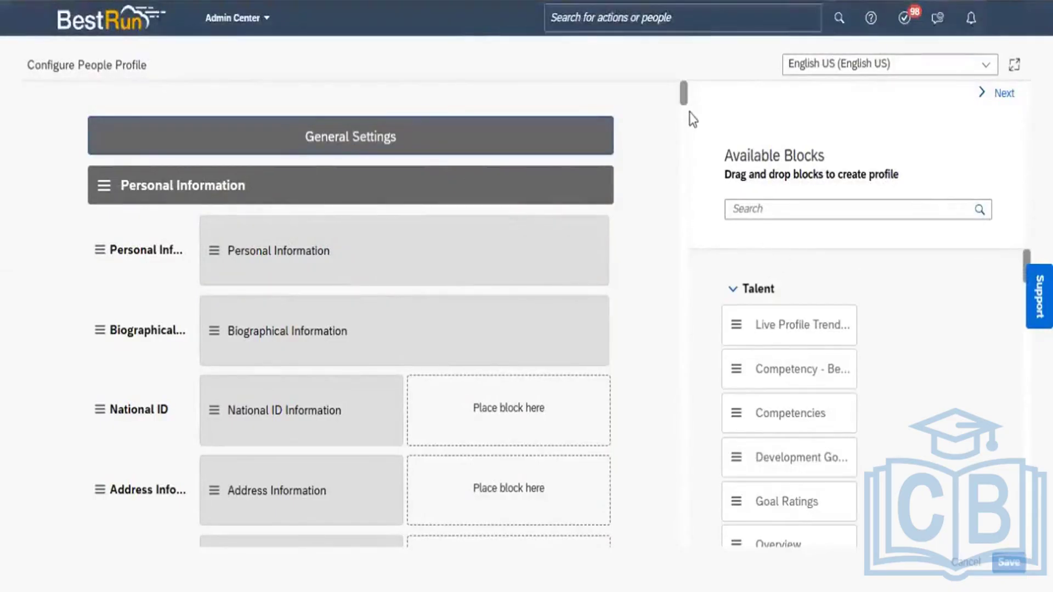
- Add a new subsection to the Personal Information section of the people profile
drag(685, 93, 686, 97)
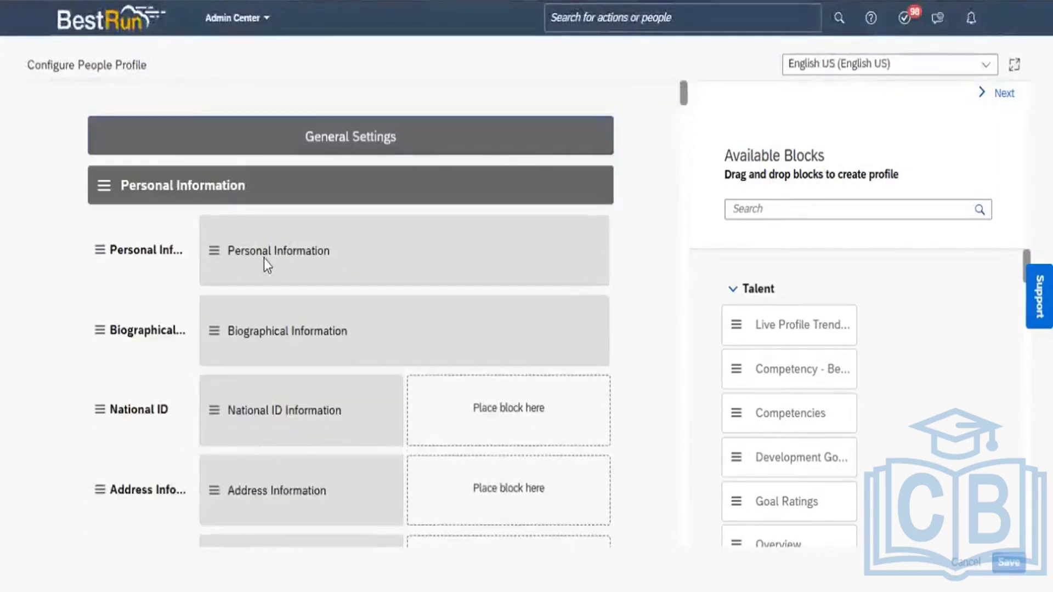
click(232, 181)
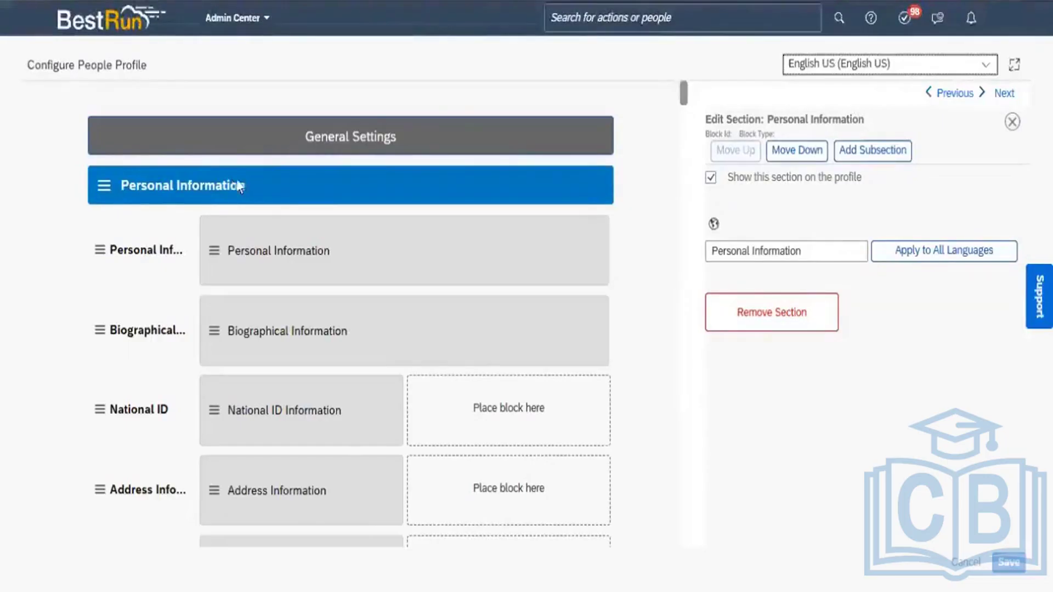
click(876, 151)
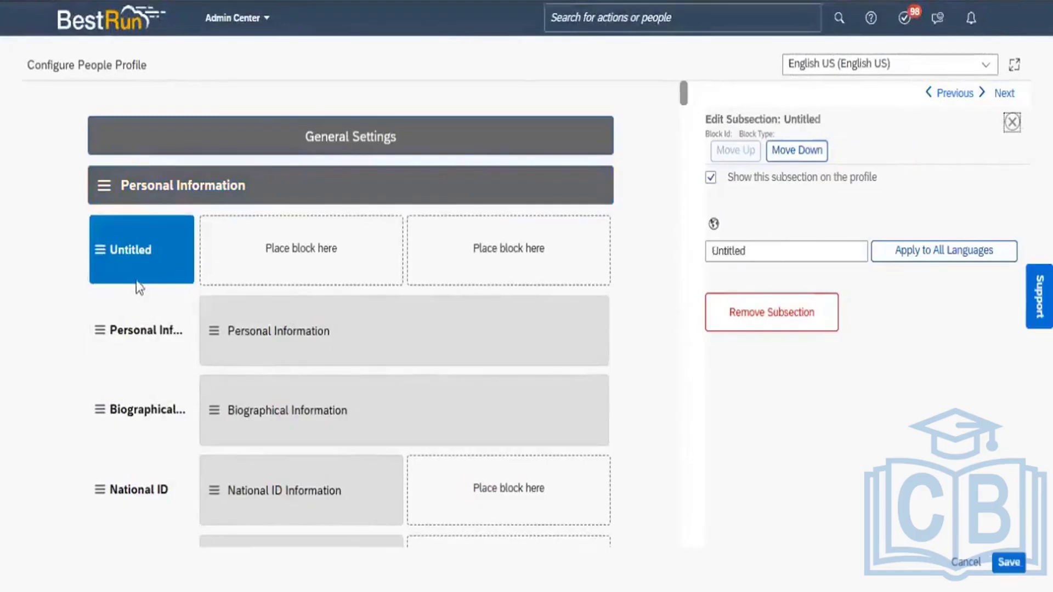
- Name the new Personal Information subsection Travel Management ( TM )
click(759, 250)
key(shift+Left)
key(shift+Left)
key(shift+Left)
key(shift+Left)
key(shift+Left)
key(shift+Left)
key(shift+Left)
key(shift+Left)
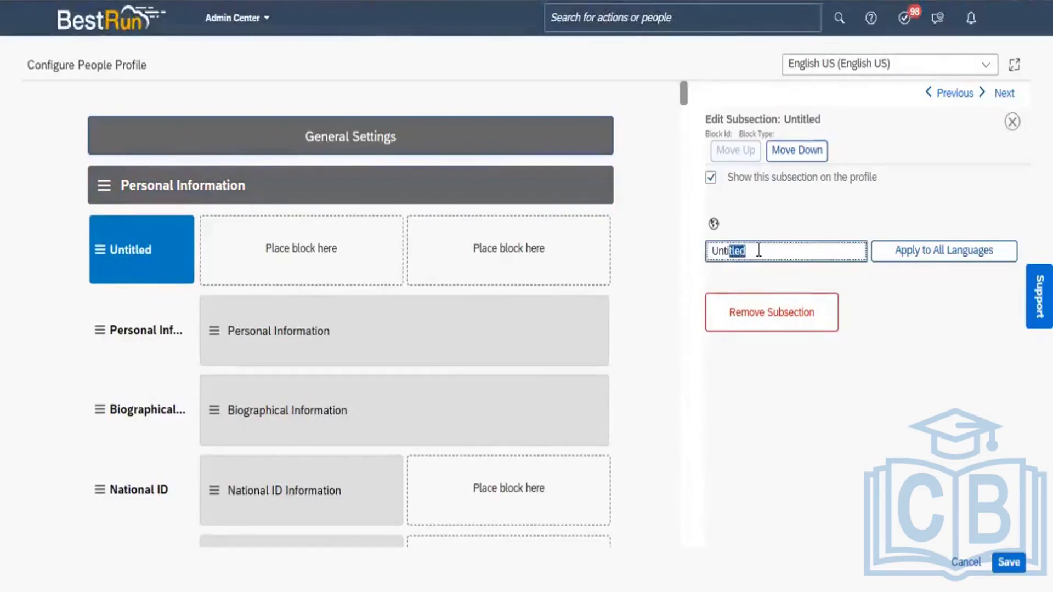
text(Trav)
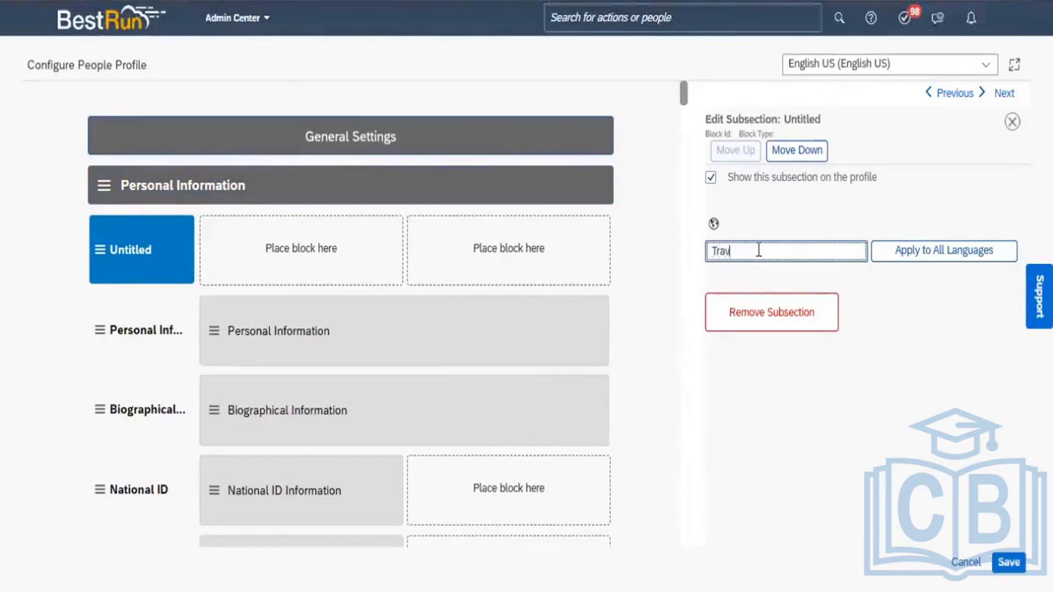
text(el Management)
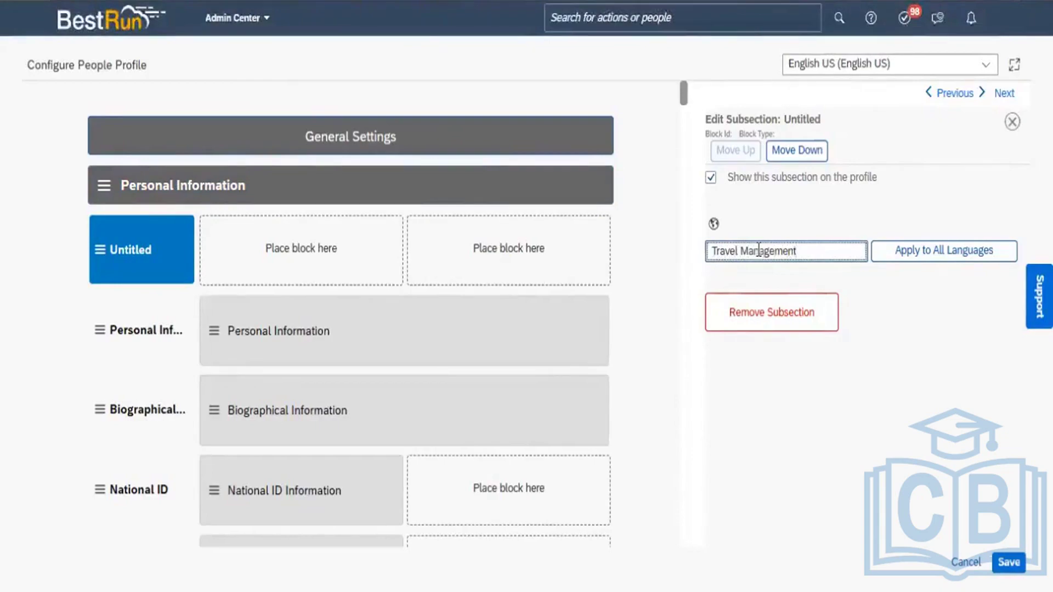
text( ( TM)
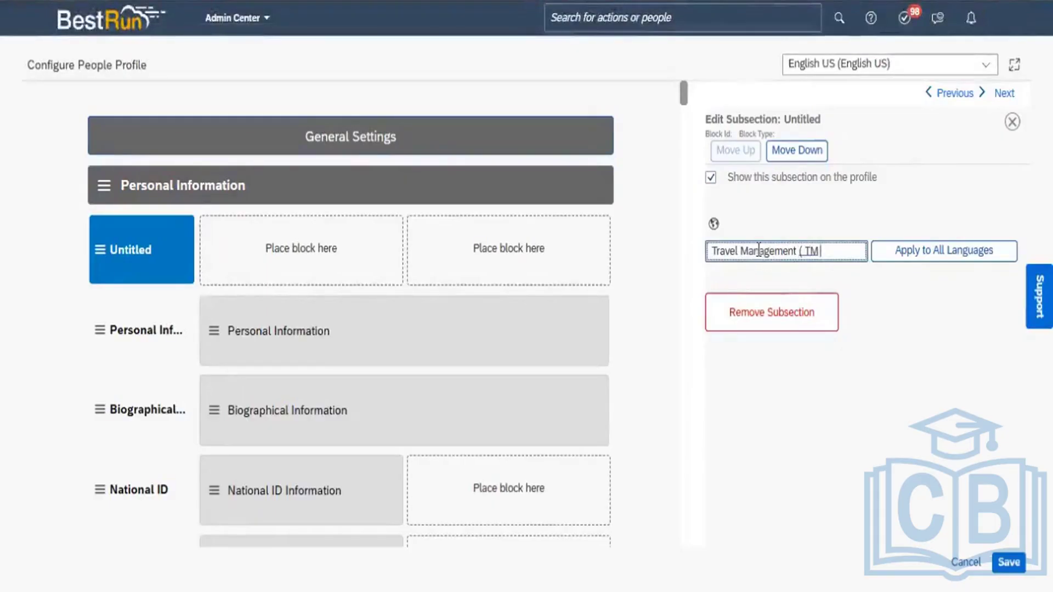
text( ))
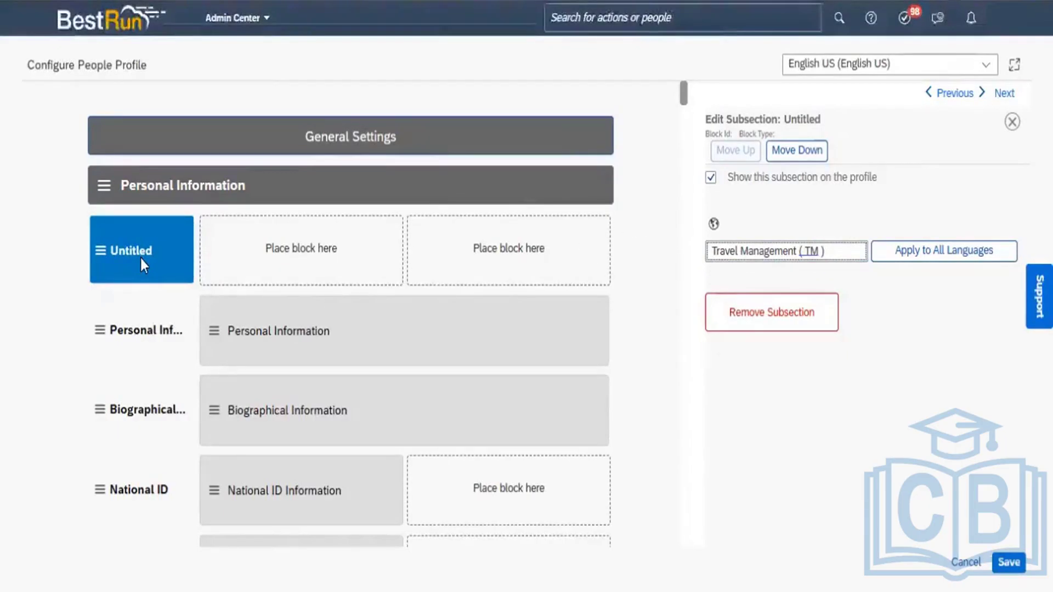
click(144, 280)
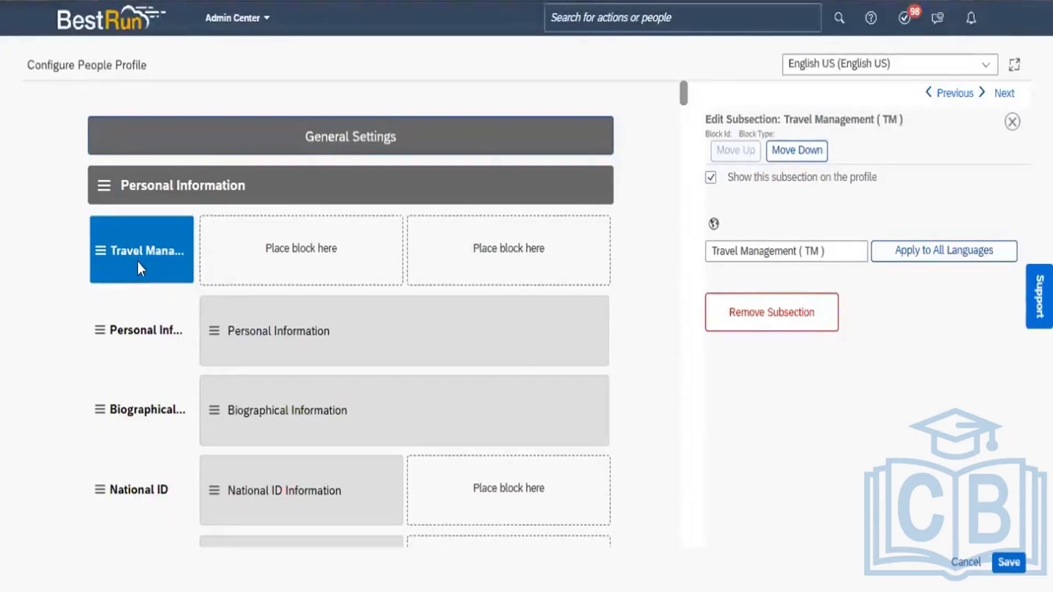
click(137, 261)
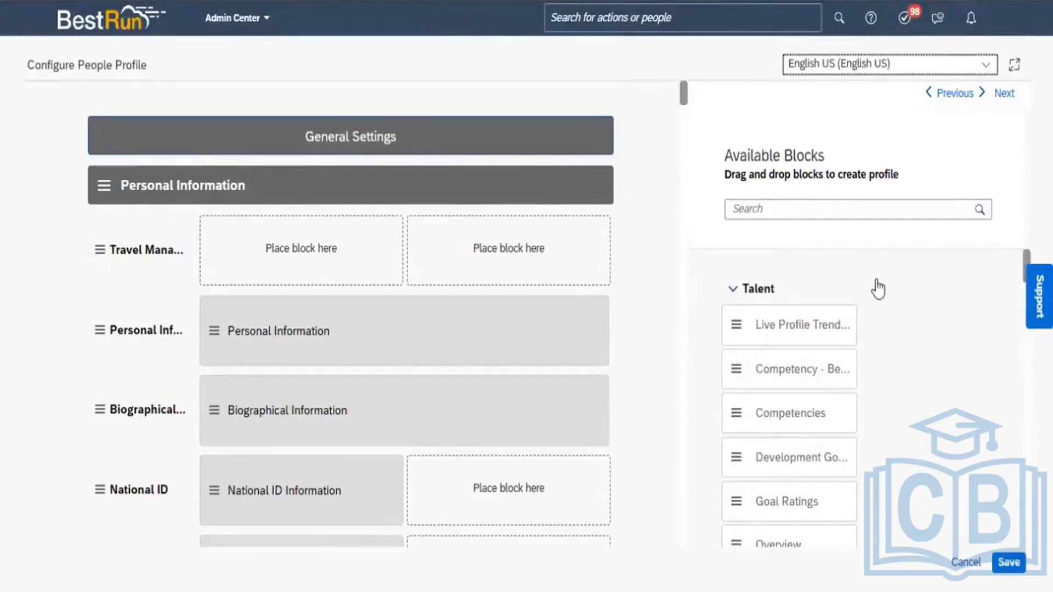
- Place the Live Profile MDF Information custom block in the first slot of the Travel Management ( TM ) subsection
click(740, 290)
click(735, 291)
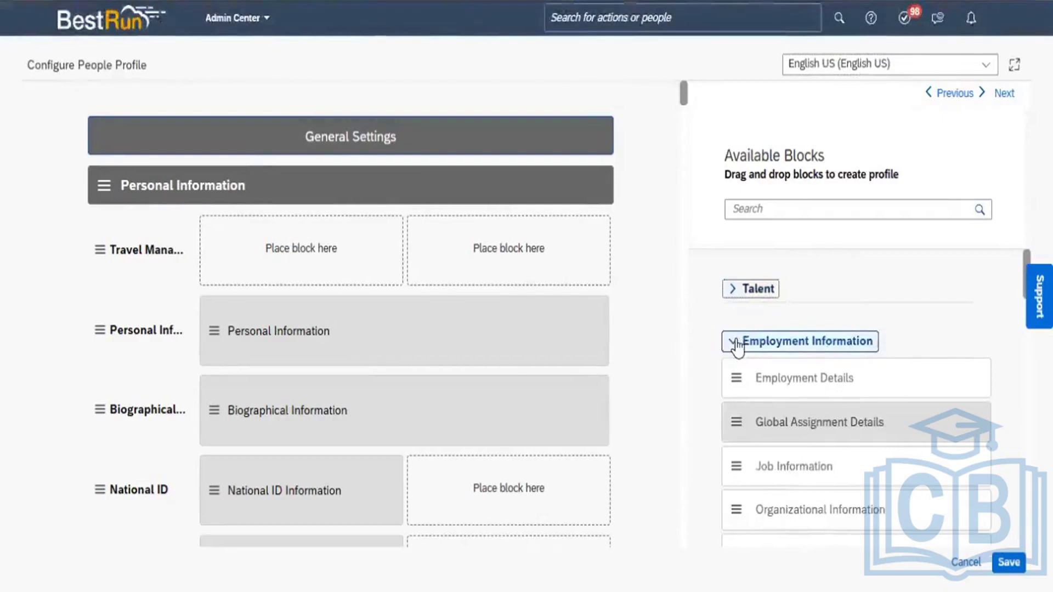
click(736, 345)
click(735, 395)
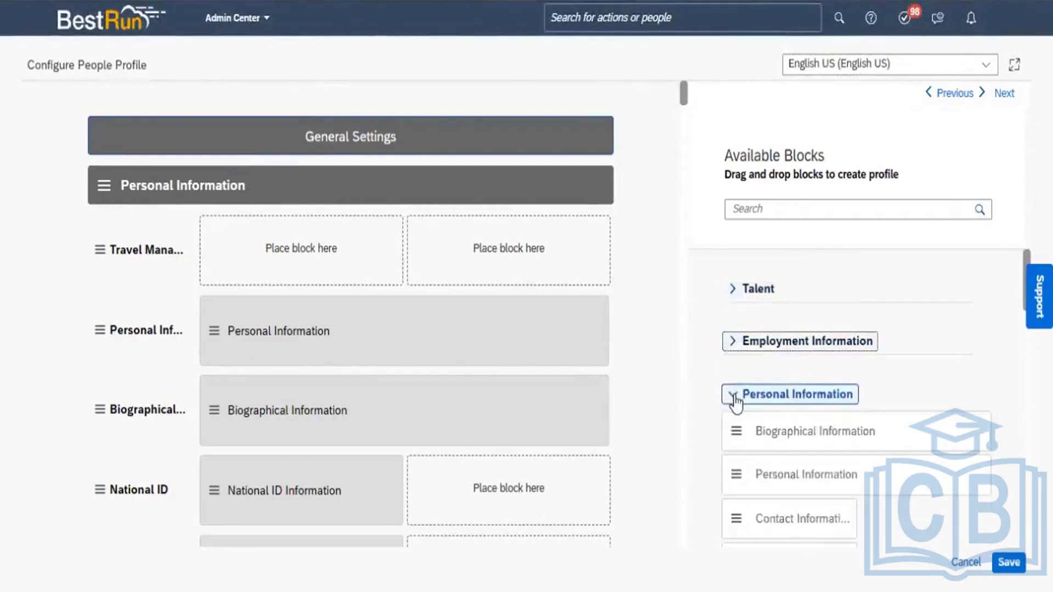
click(734, 396)
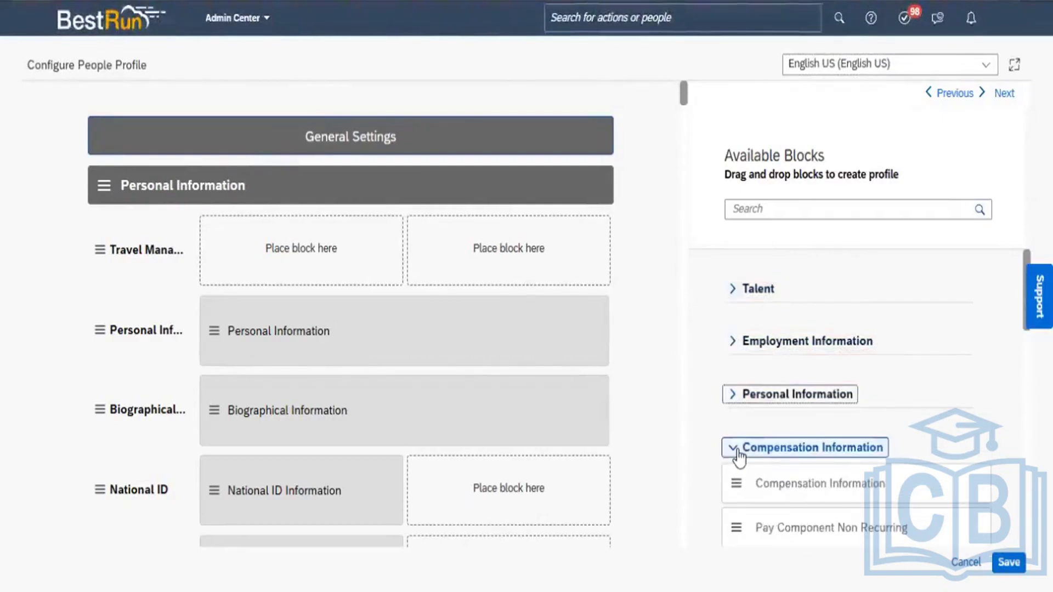
click(735, 451)
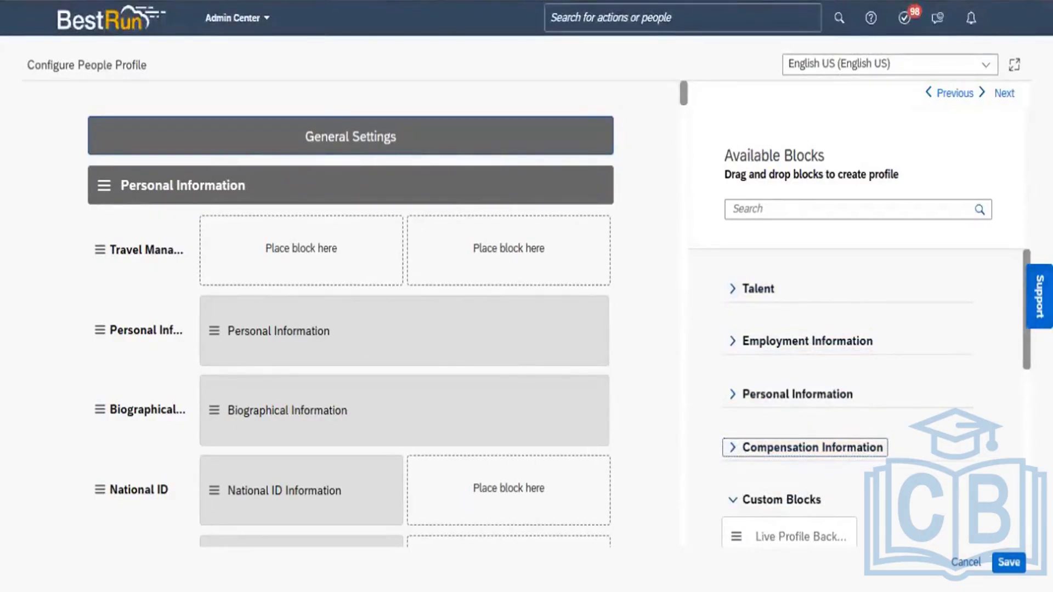
scroll(856, 395, down, 4)
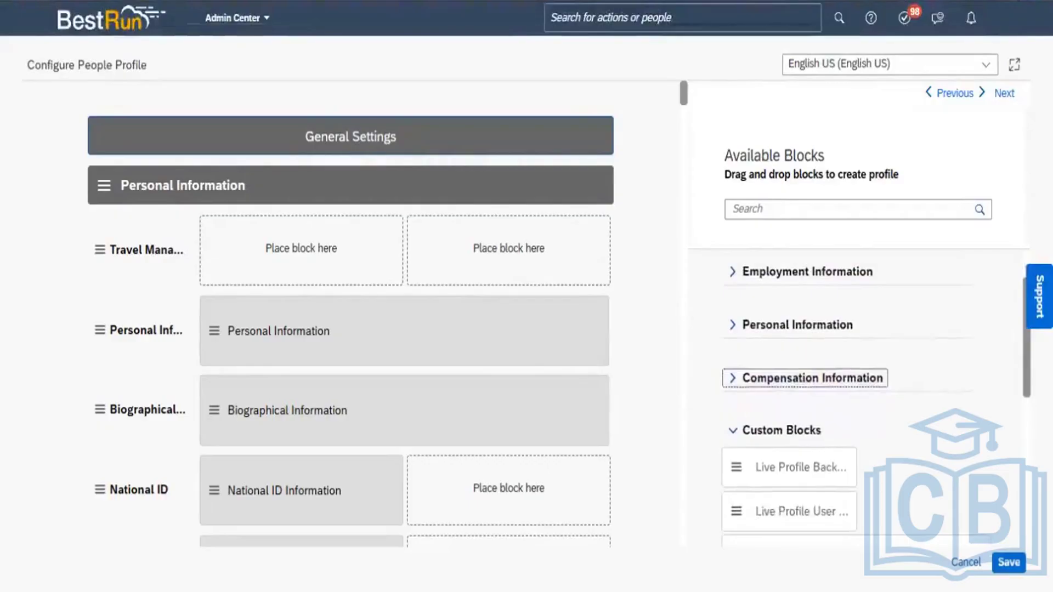
scroll(856, 428, down, 3)
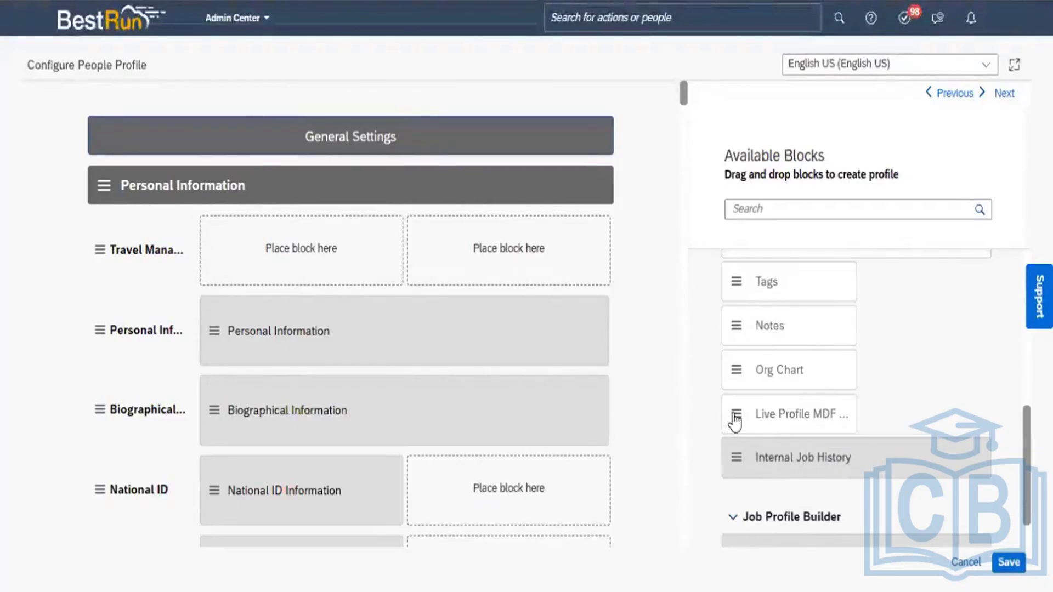
drag(735, 421, 229, 258)
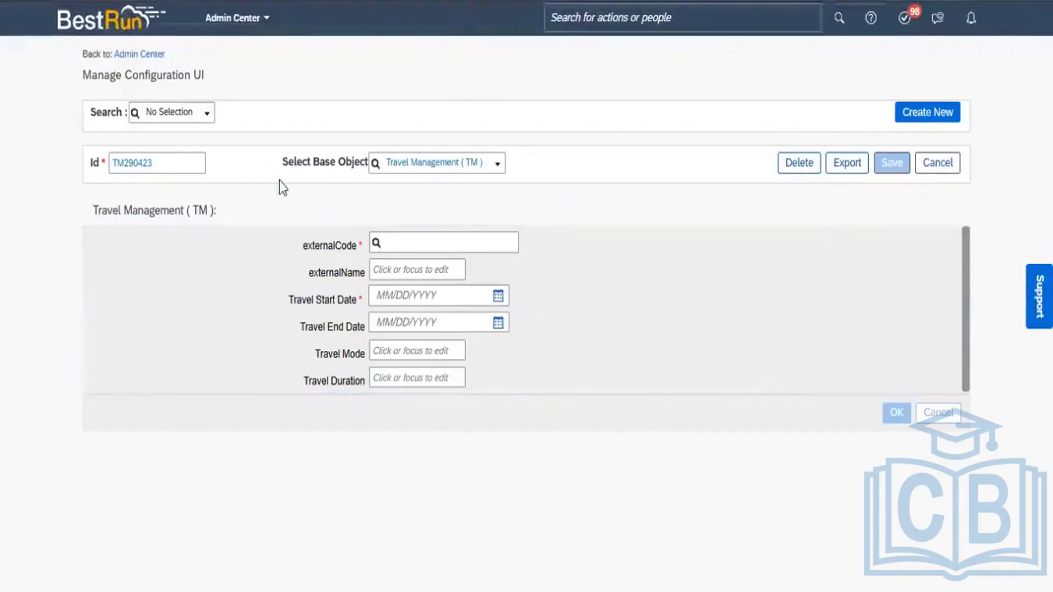
- Set the Live Profile MDF Information block's MDF Screen ID to TM290423
mouse_move(265, 290)
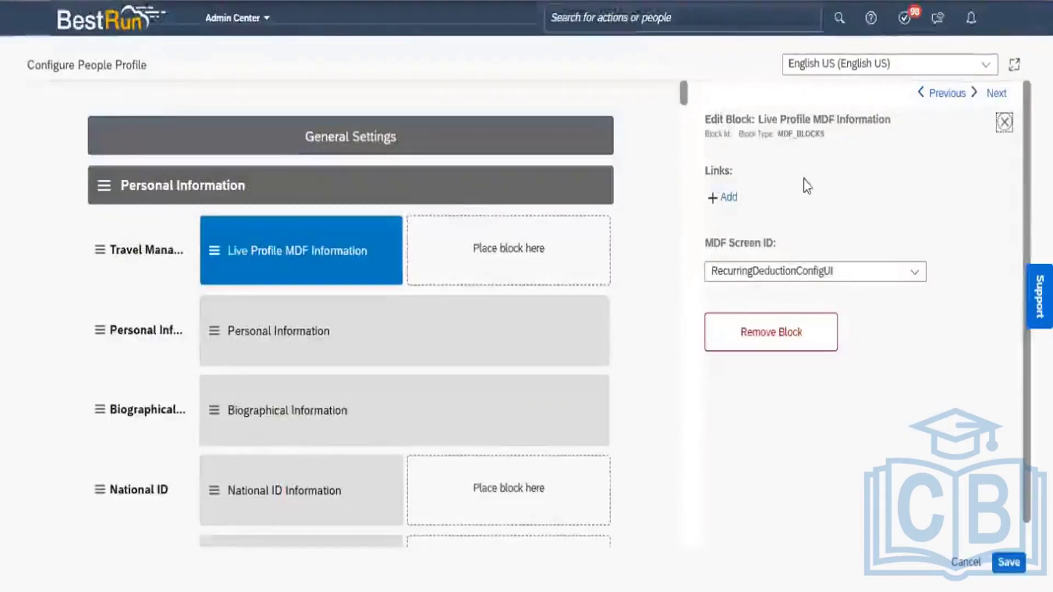
click(916, 273)
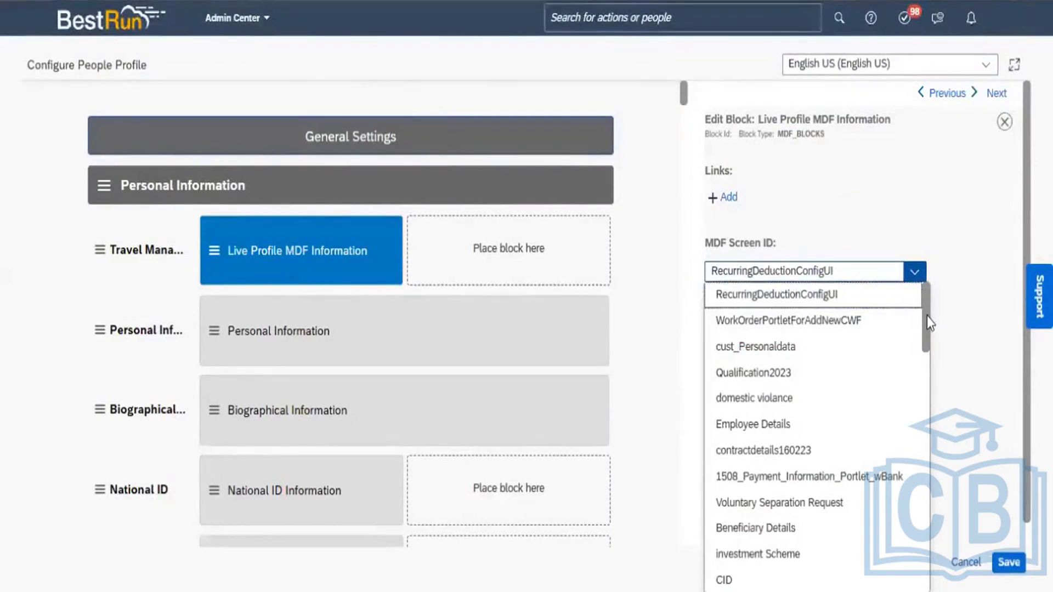
drag(927, 316, 923, 550)
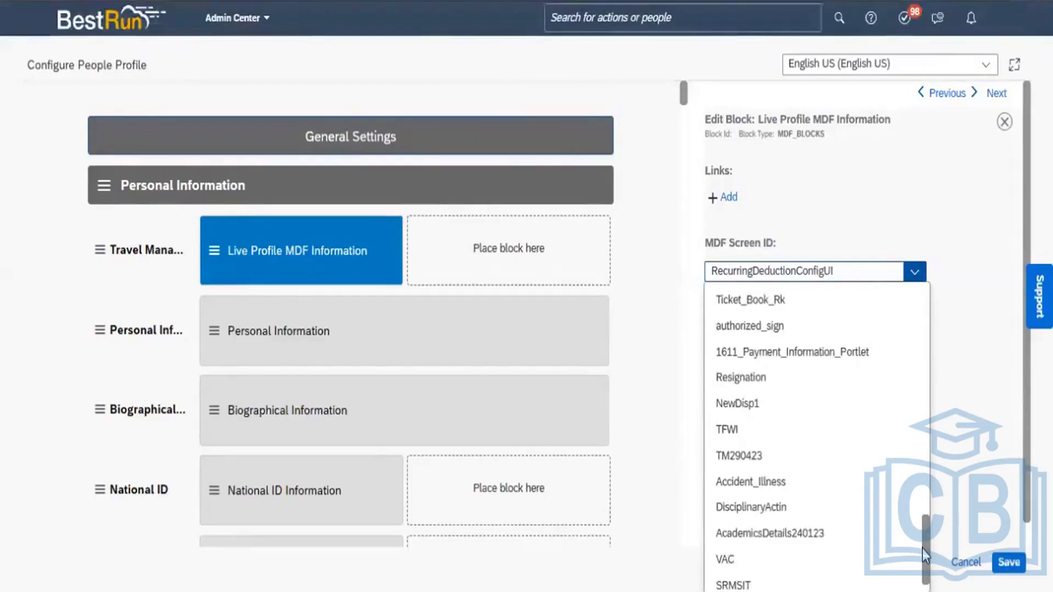
click(746, 457)
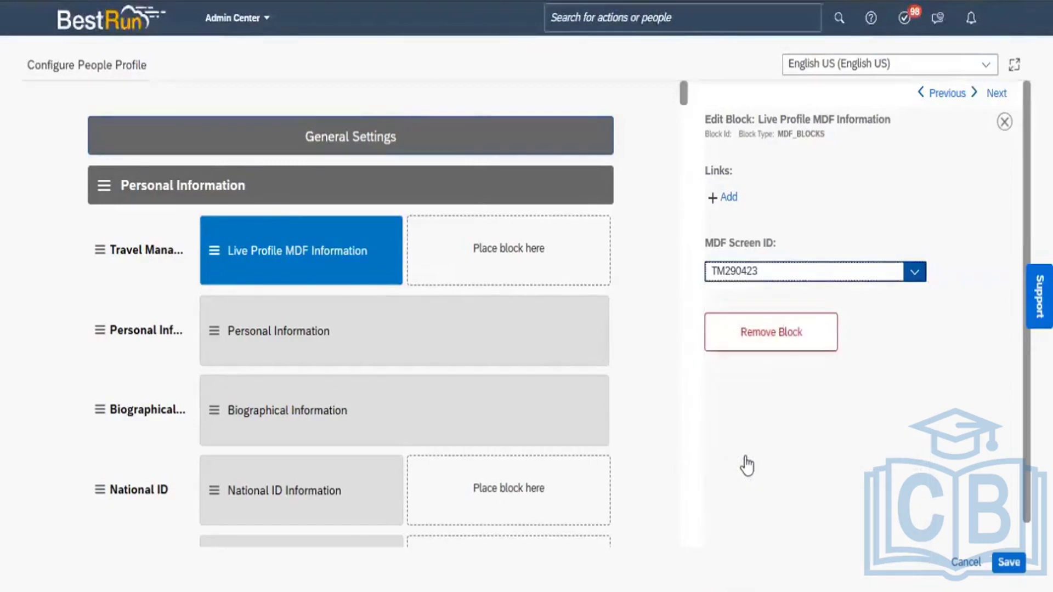
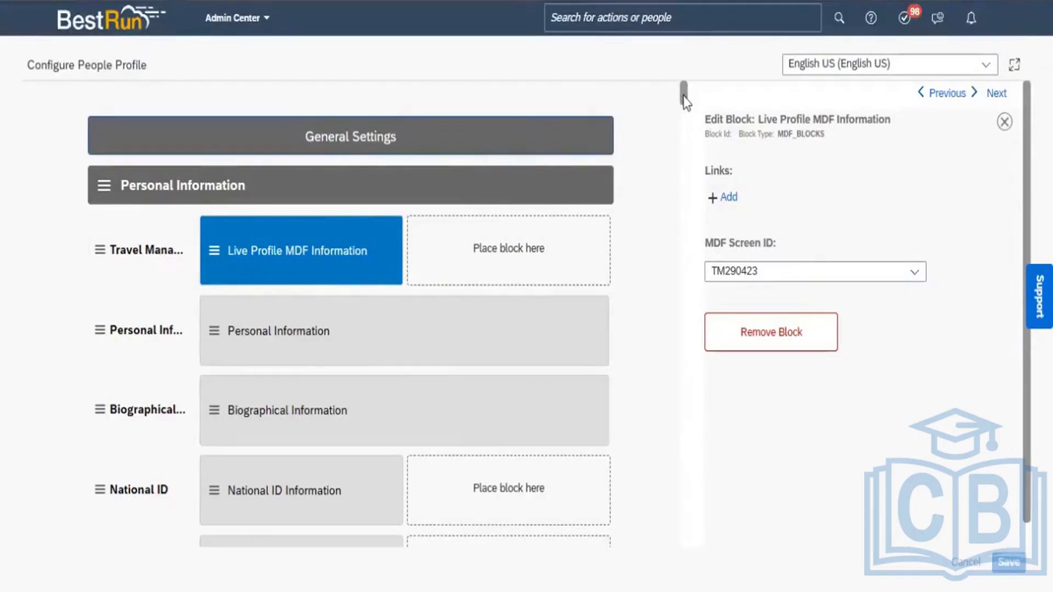
- Move the Travel Management ( TM ) subsection between the Address Information and Contact Information subsections and select it
drag(684, 108, 684, 106)
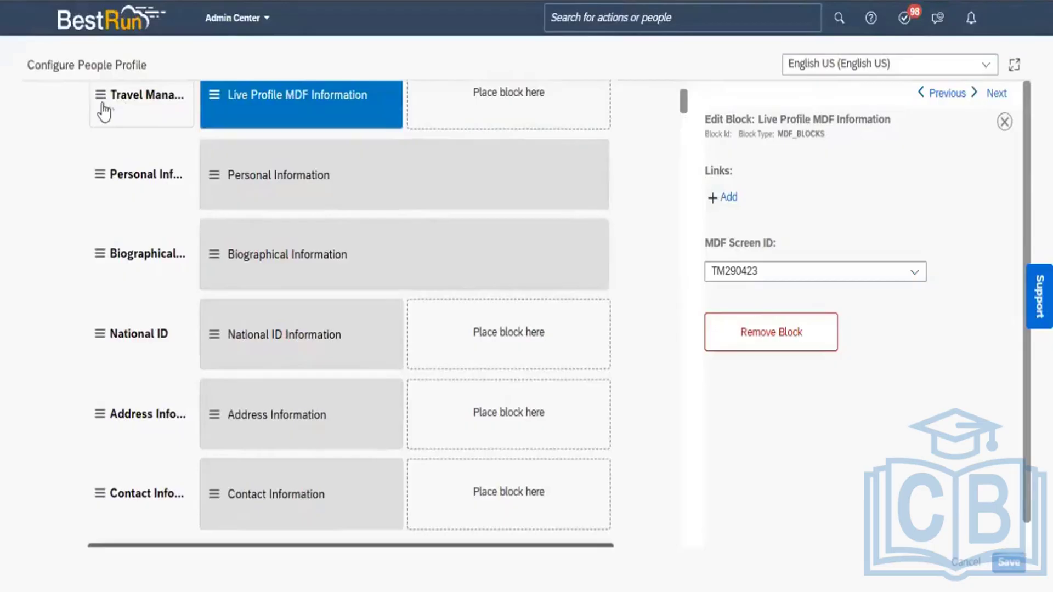
drag(103, 148, 120, 488)
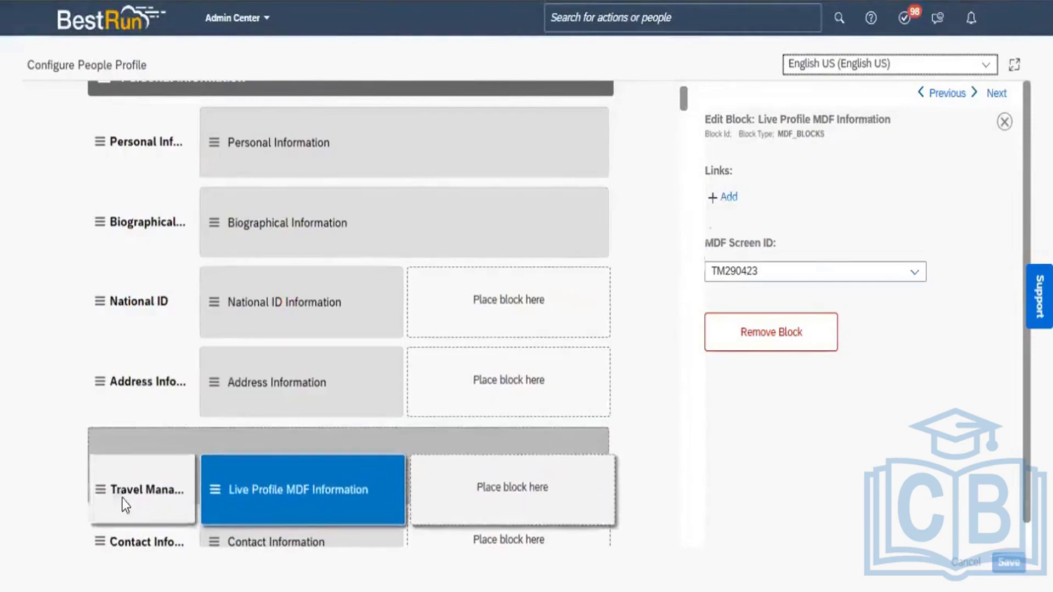
click(122, 496)
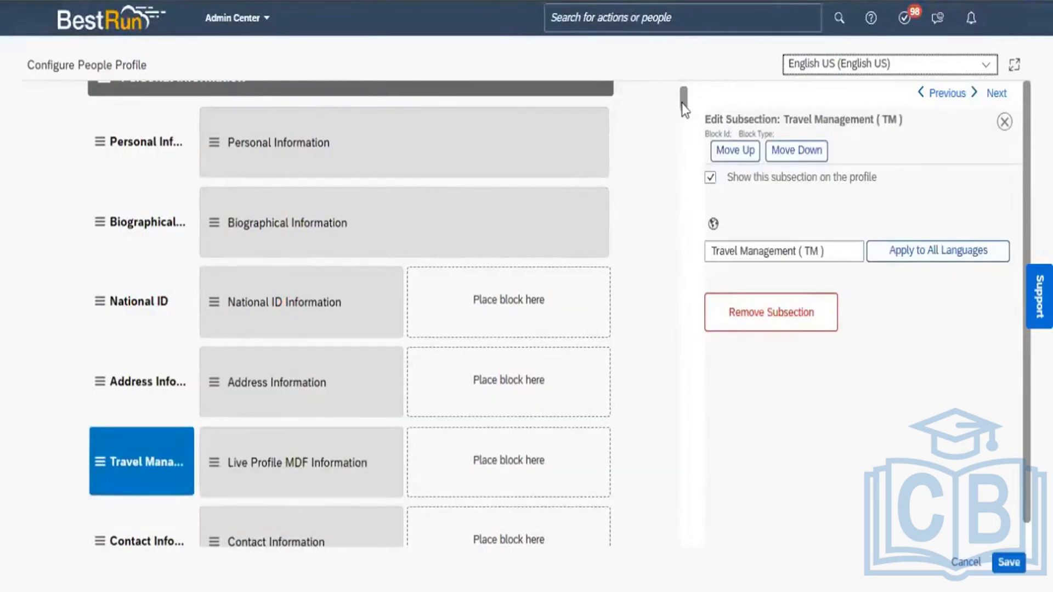
- Move the Travel Management ( TM ) subsection below Contact Information and save the people profile configuration
drag(682, 101, 684, 108)
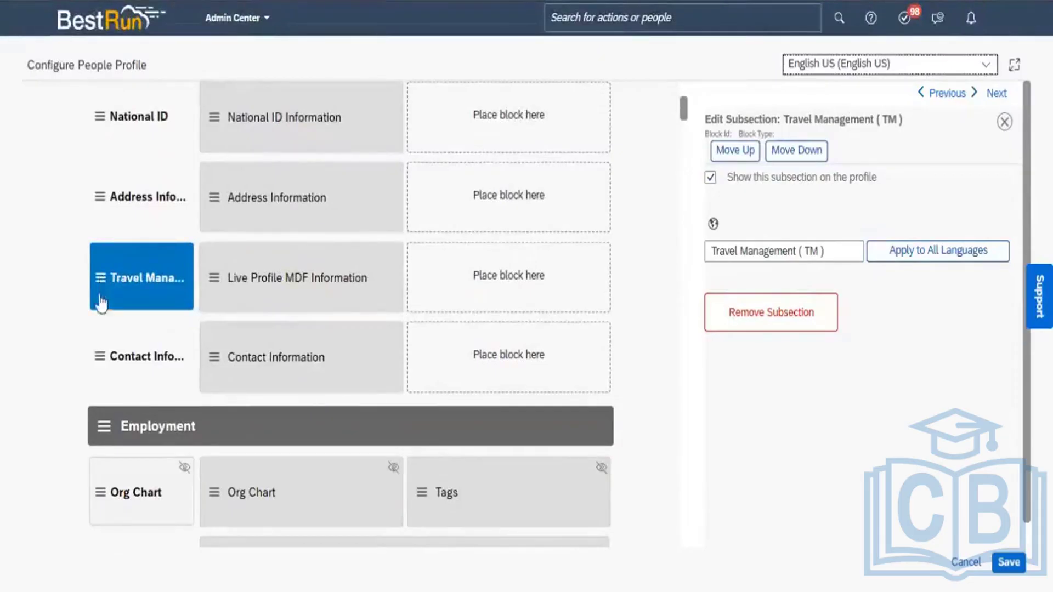
mouse_move(104, 324)
mouse_down()
mouse_move(104, 369)
mouse_move(106, 345)
mouse_up()
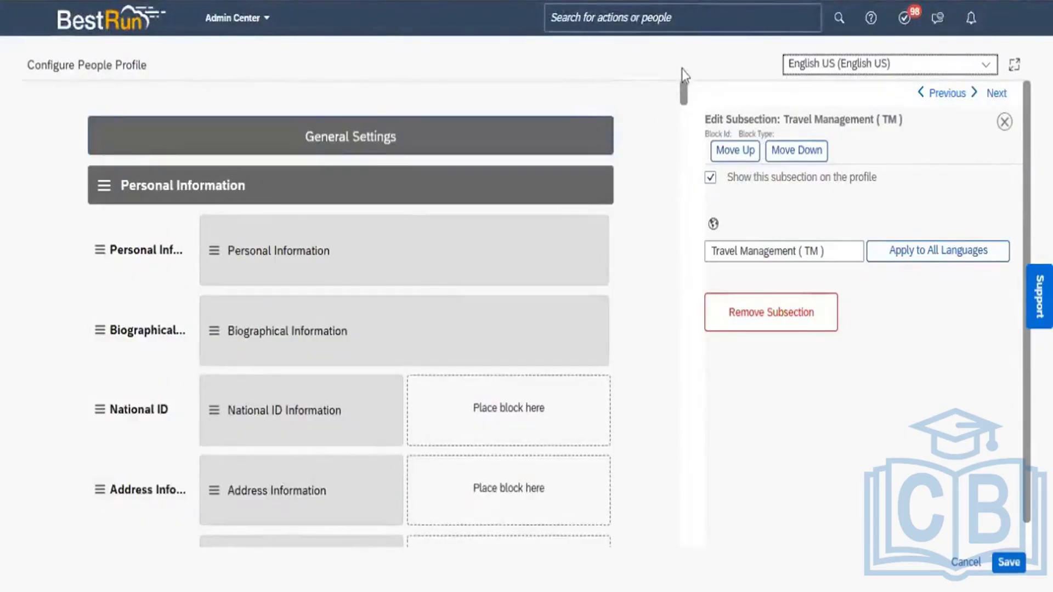
drag(683, 103, 689, 113)
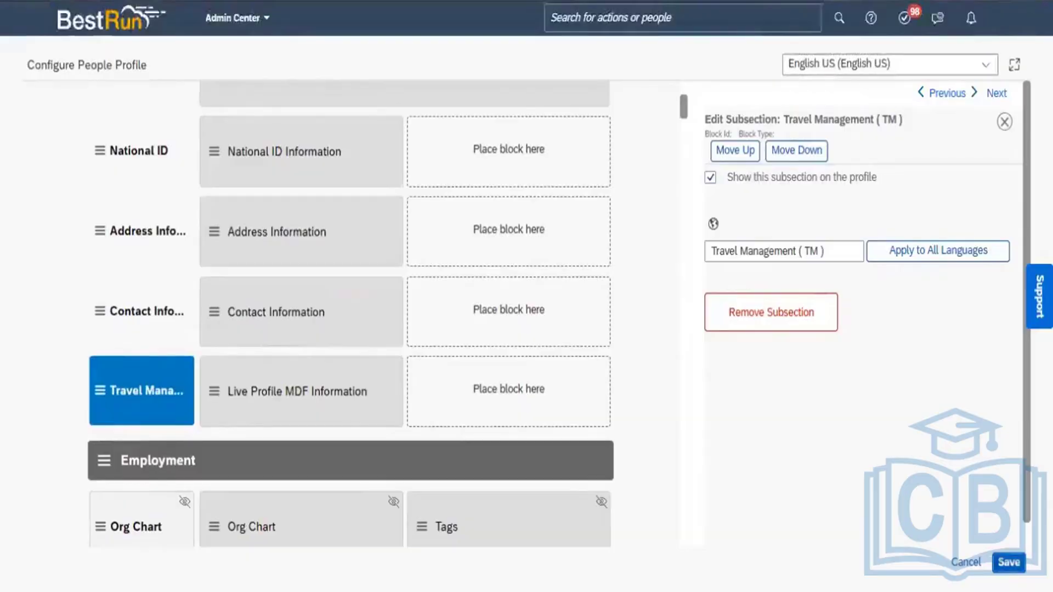
click(1009, 562)
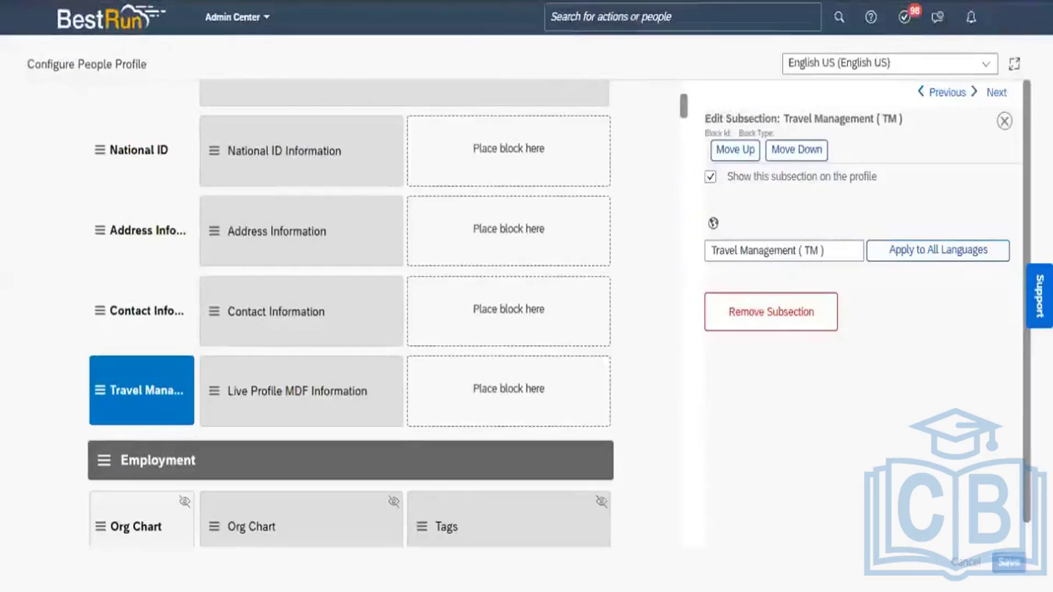
- Duplicate the current browser tab, search for "permission roles" in the copy and open Manage Permission Roles
right_click(467, 1)
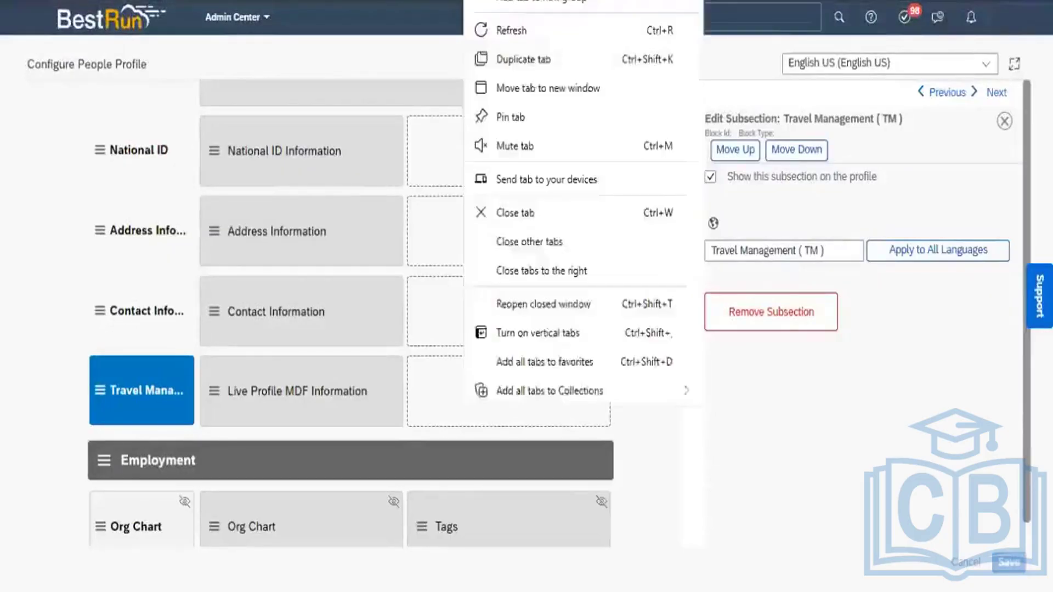
click(523, 59)
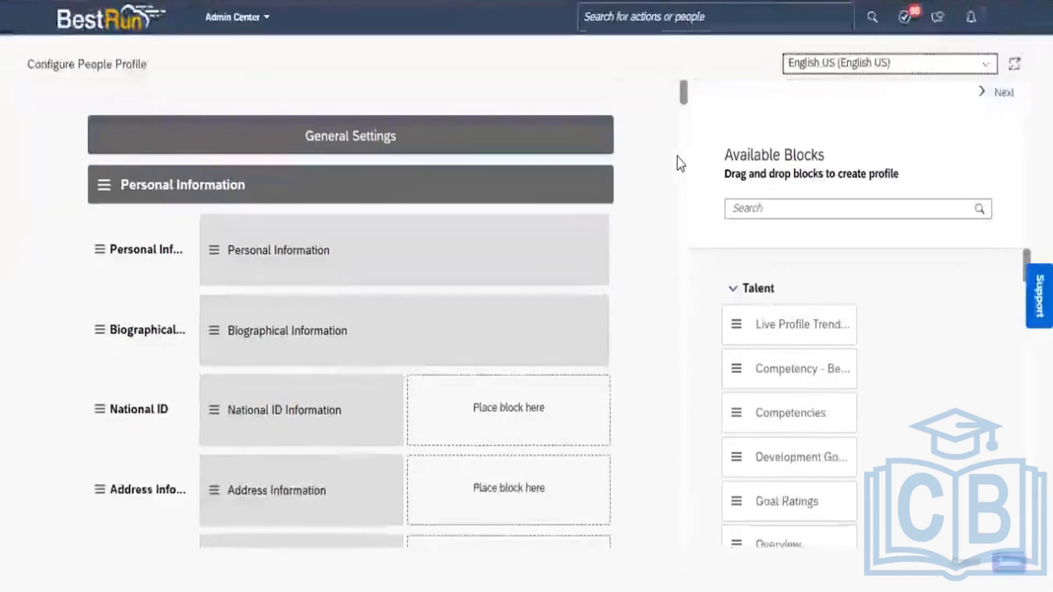
click(674, 12)
text(p)
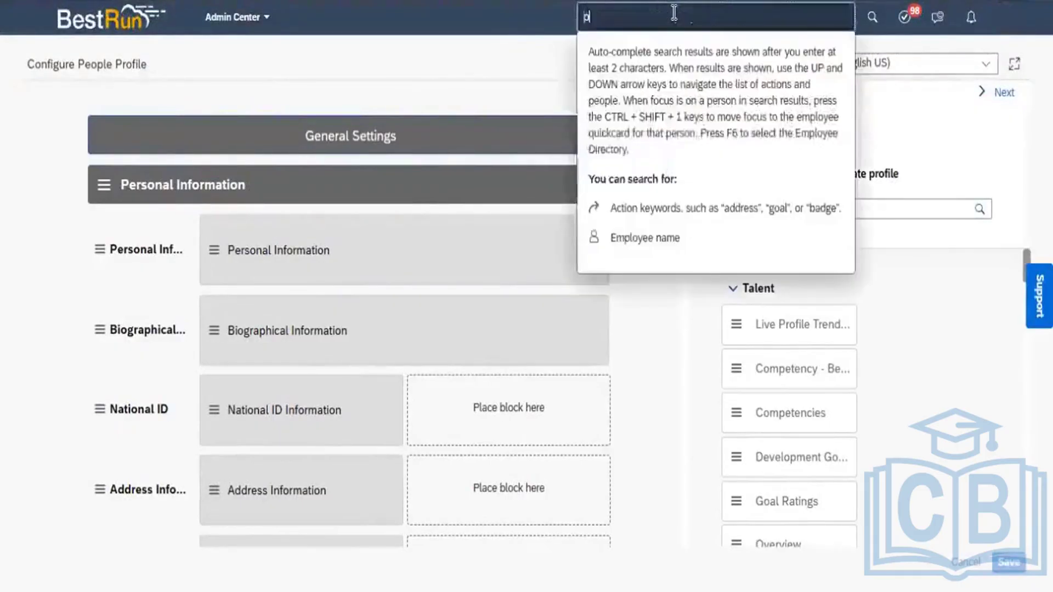
text(ermis)
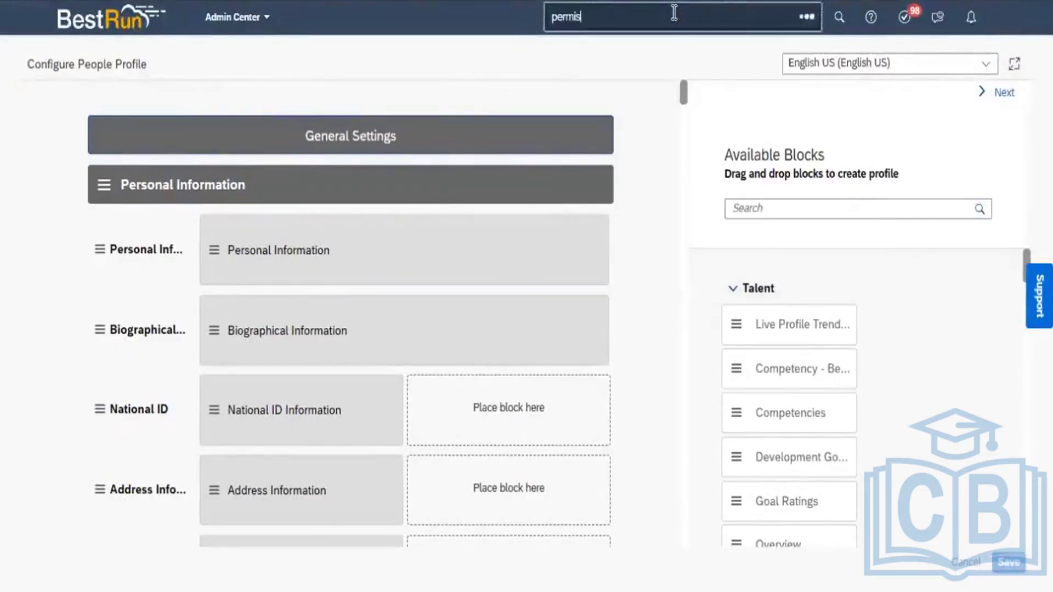
text(sion roles)
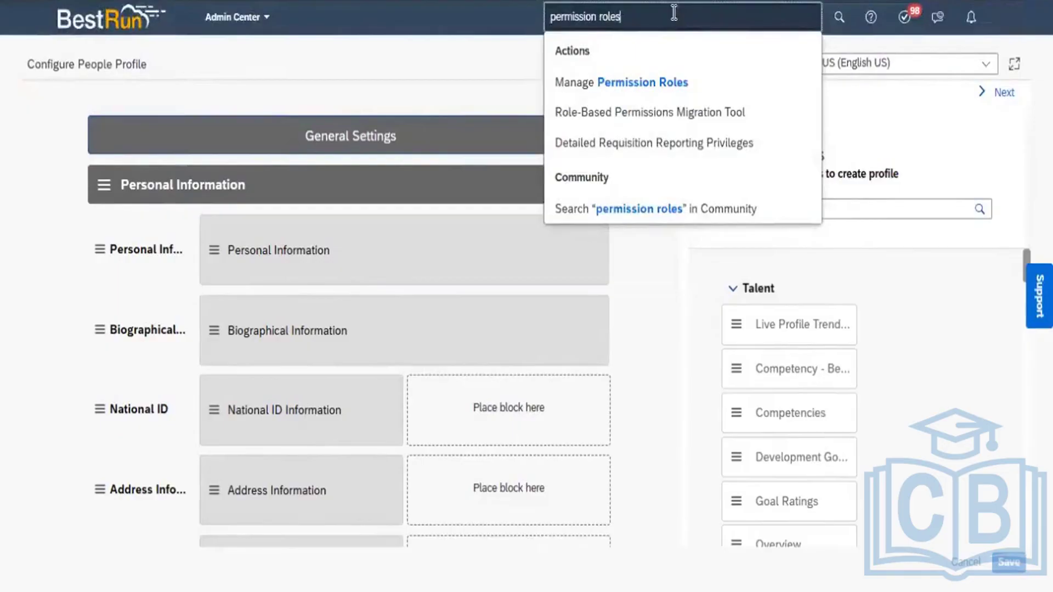
click(635, 87)
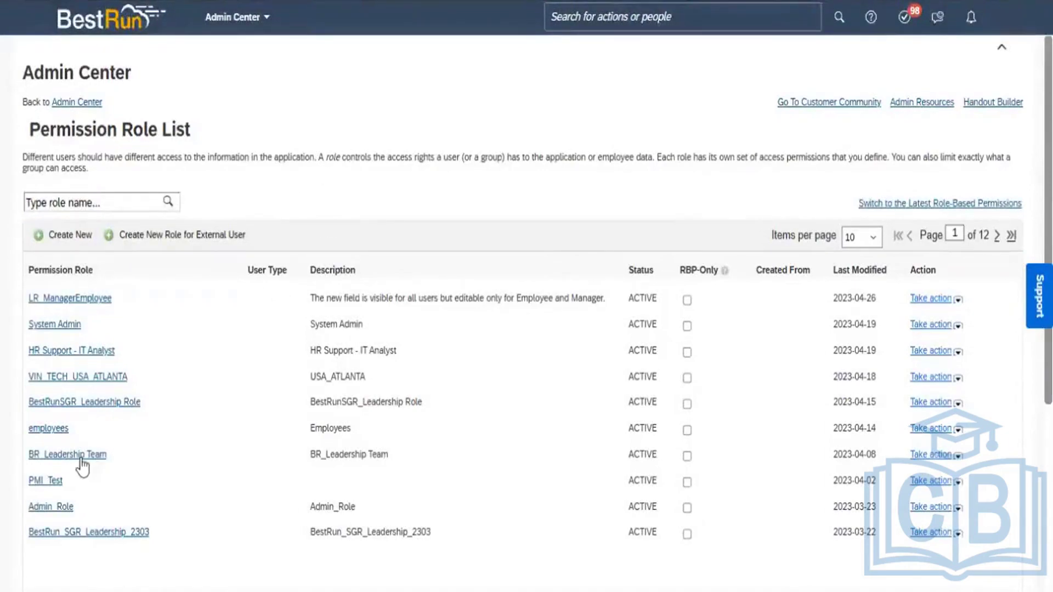
- Open the PMI_Test role's permission settings and display the Miscellaneous Permissions category
click(47, 483)
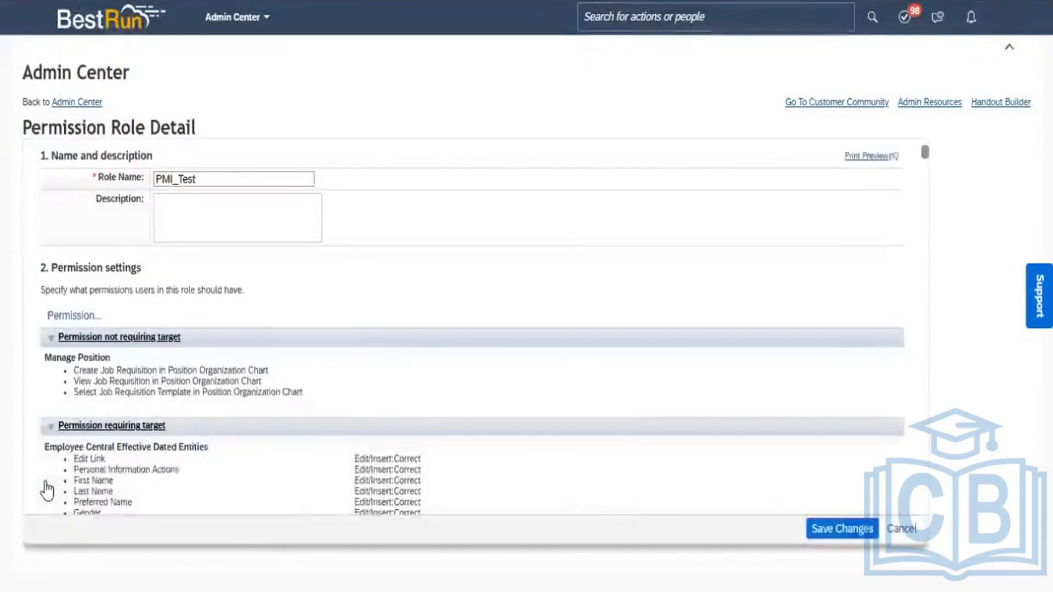
click(84, 315)
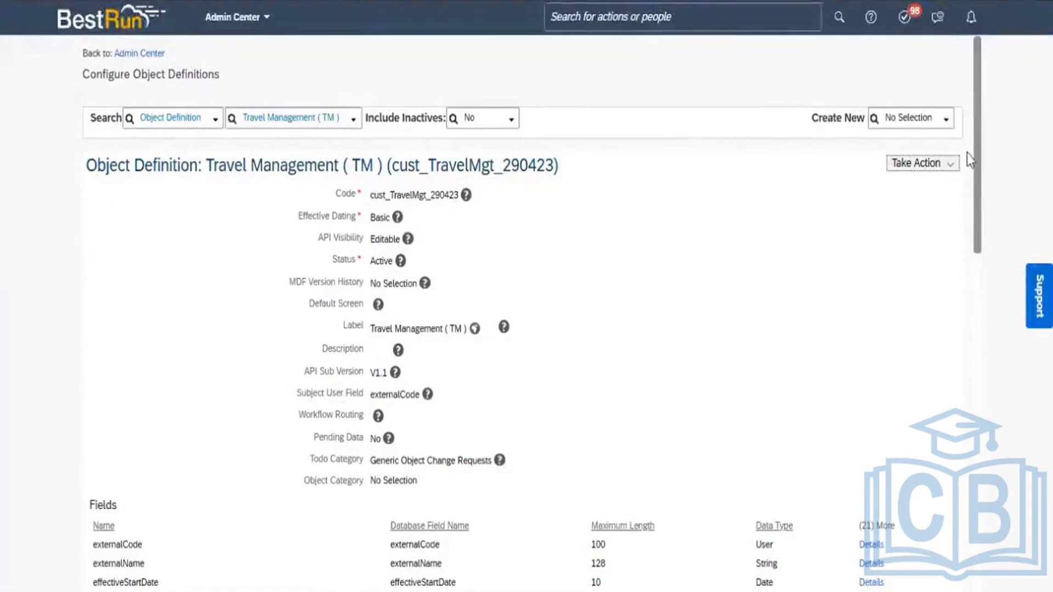
drag(981, 183, 1021, 540)
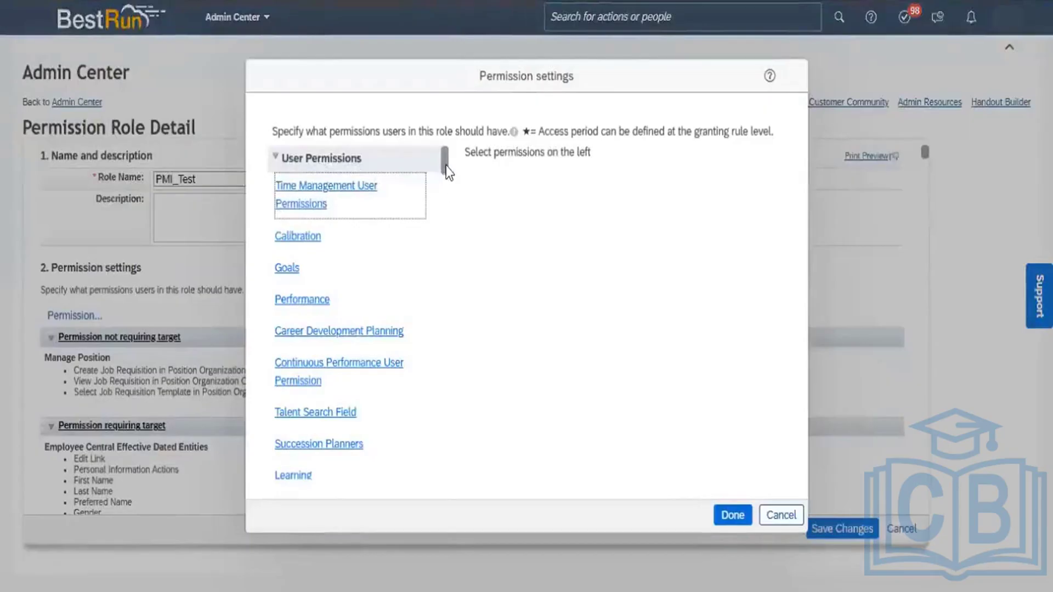
drag(446, 167, 446, 236)
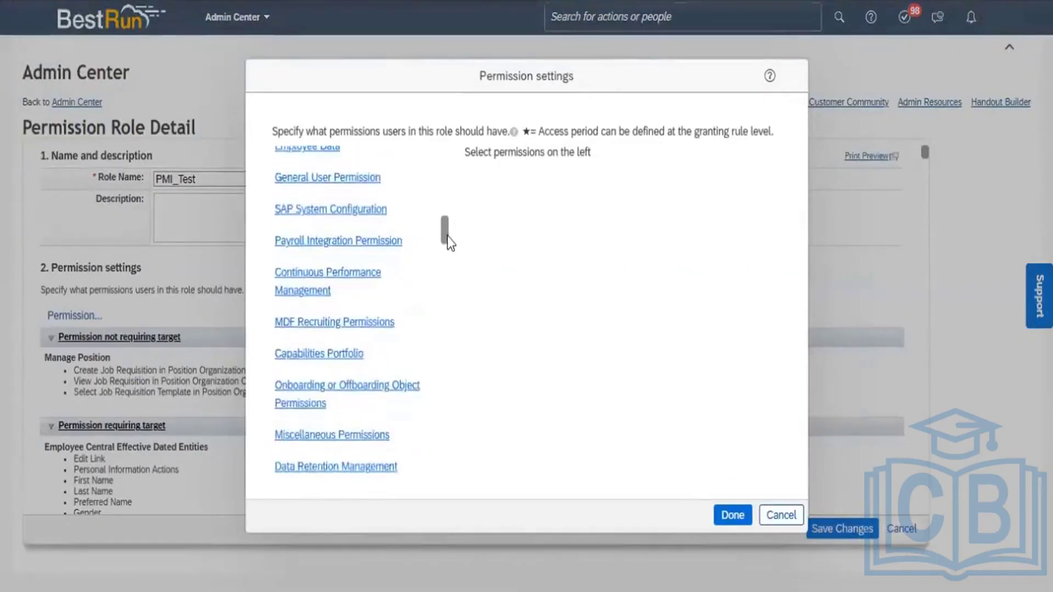
click(344, 442)
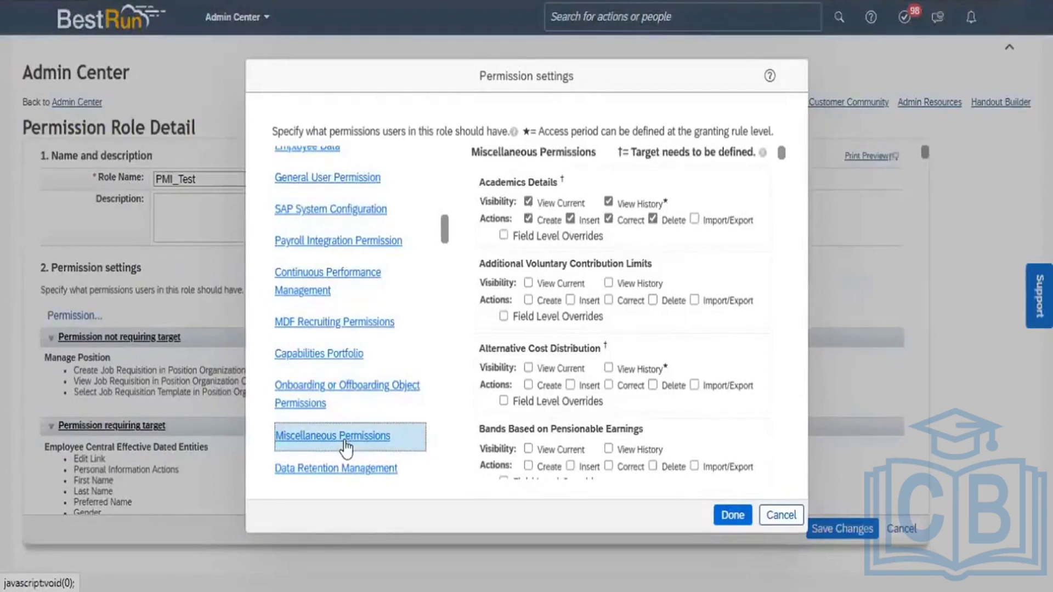
- Find "Travel Management" on the page to locate its entry within Miscellaneous Permissions
key(ctrl+f)
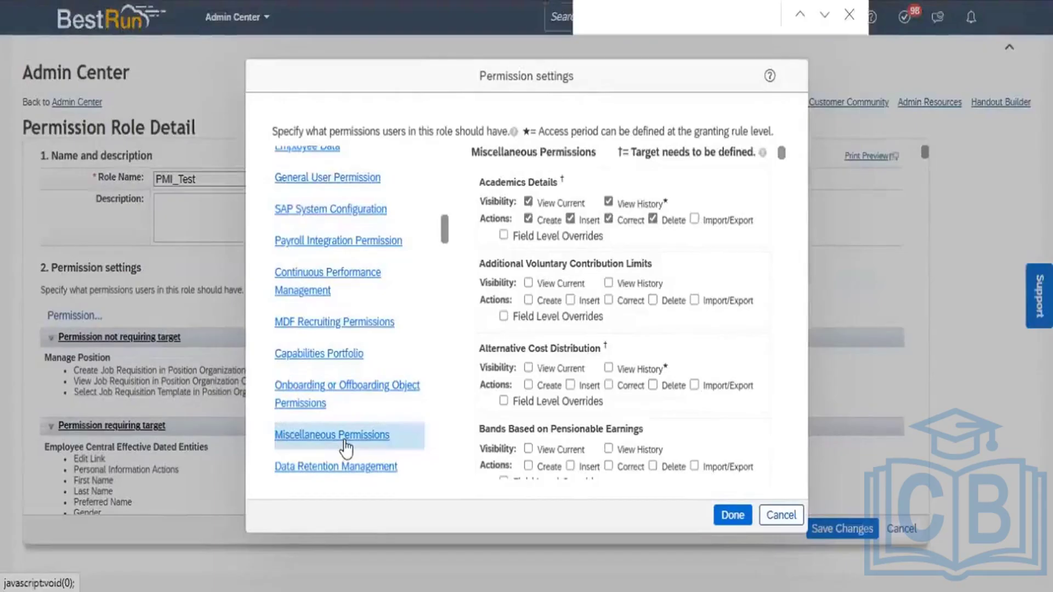
text(Travel)
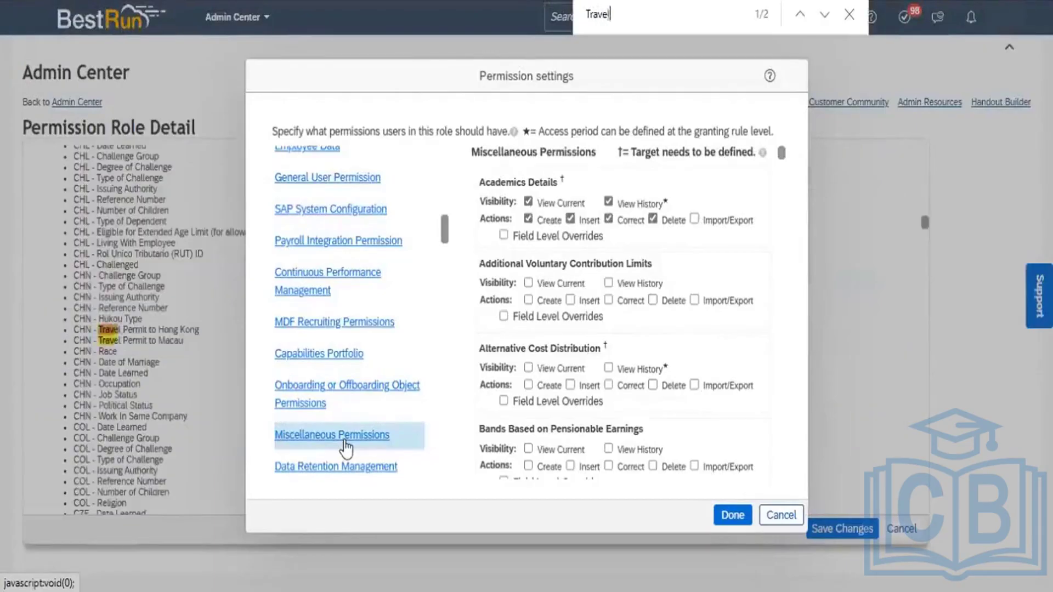
text( Manageme)
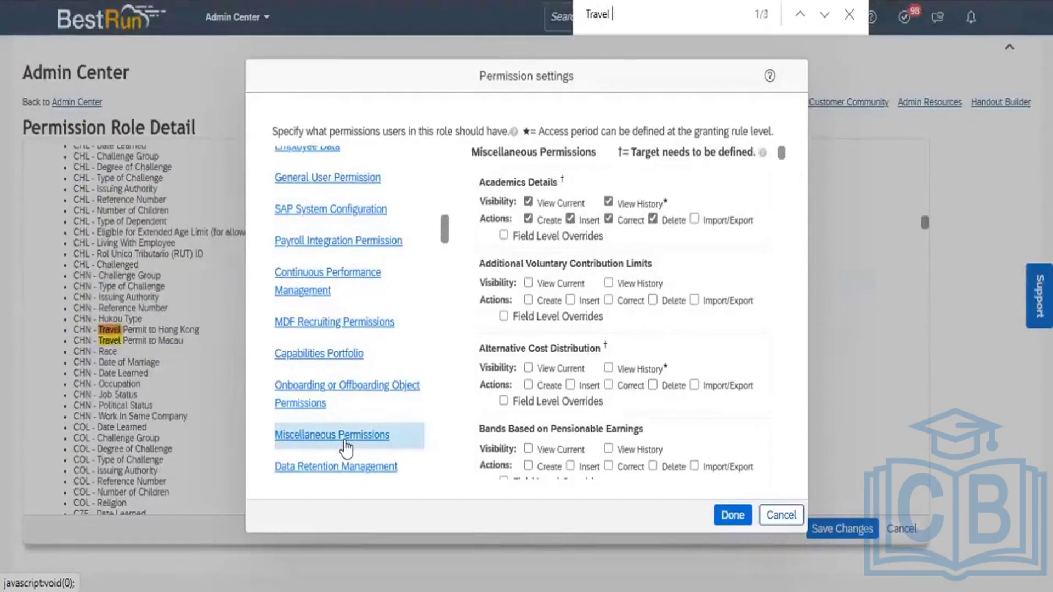
text(nt)
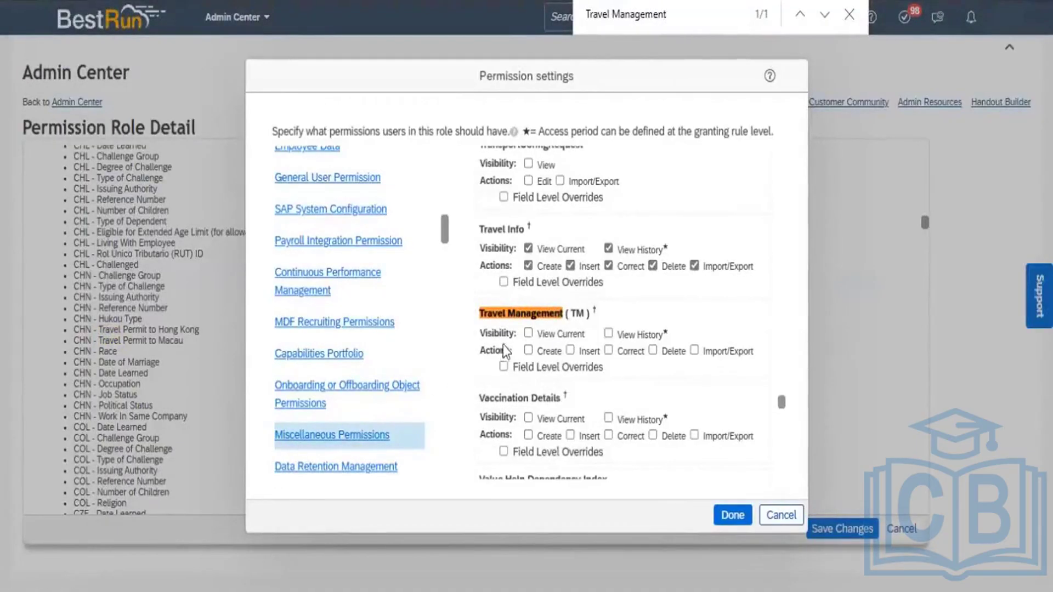
- Clear all visibility and action permissions for Travel Info, including Import/Export
click(527, 249)
click(527, 266)
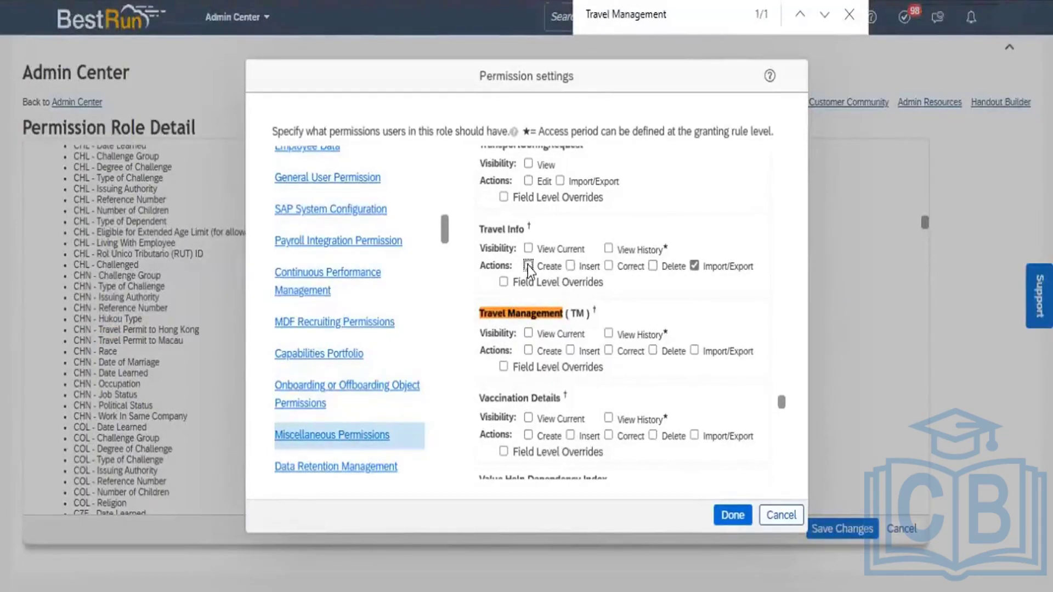
click(694, 266)
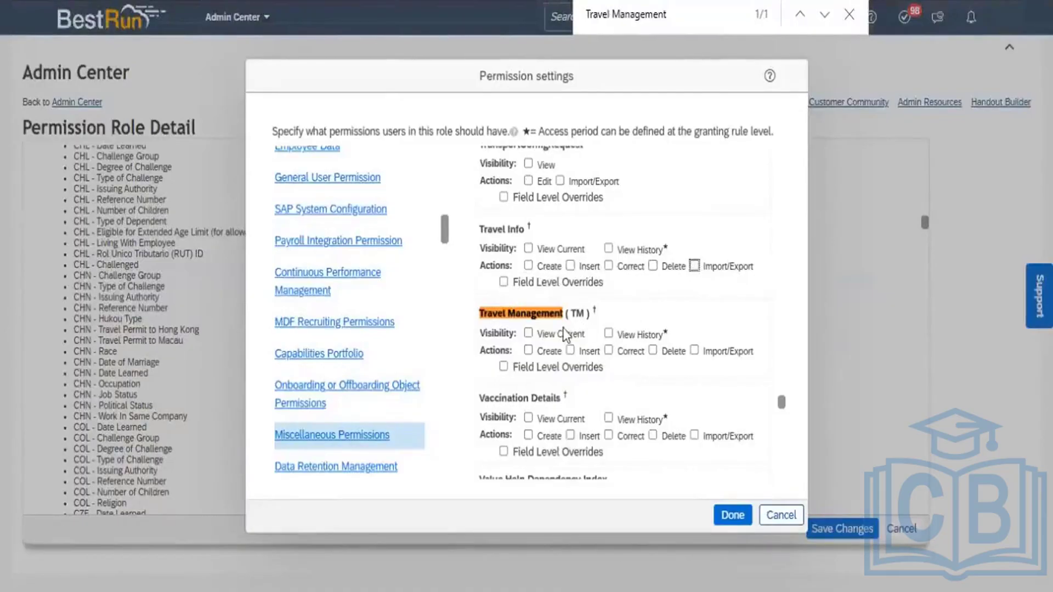
- Grant View Current, View History, Create, Insert, Correct, Delete and Import/Export for Travel Management ( TM ), and save the role changes
click(528, 333)
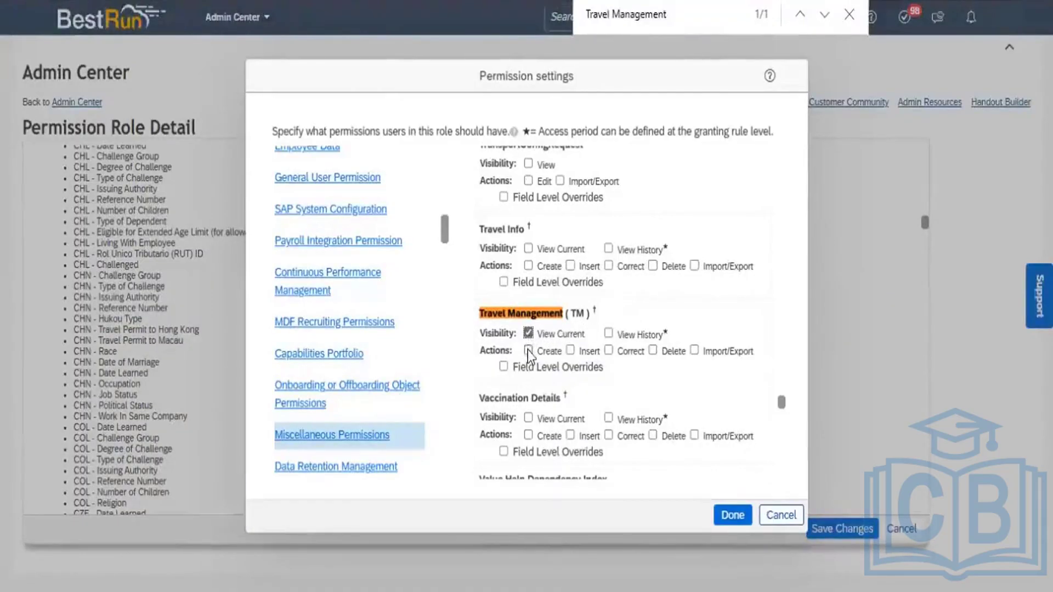
click(548, 352)
click(566, 350)
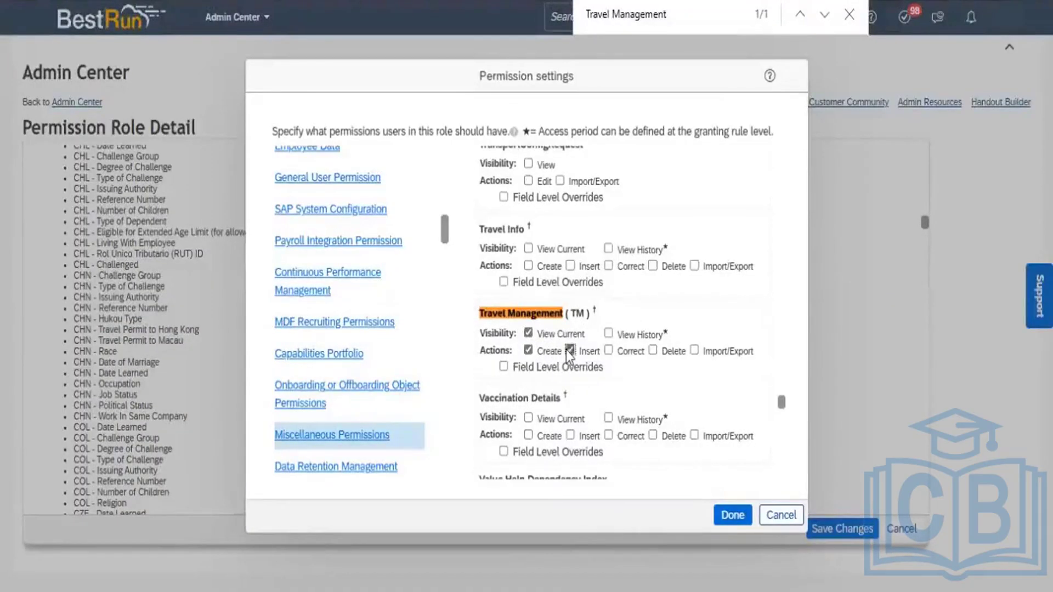
click(609, 334)
click(609, 350)
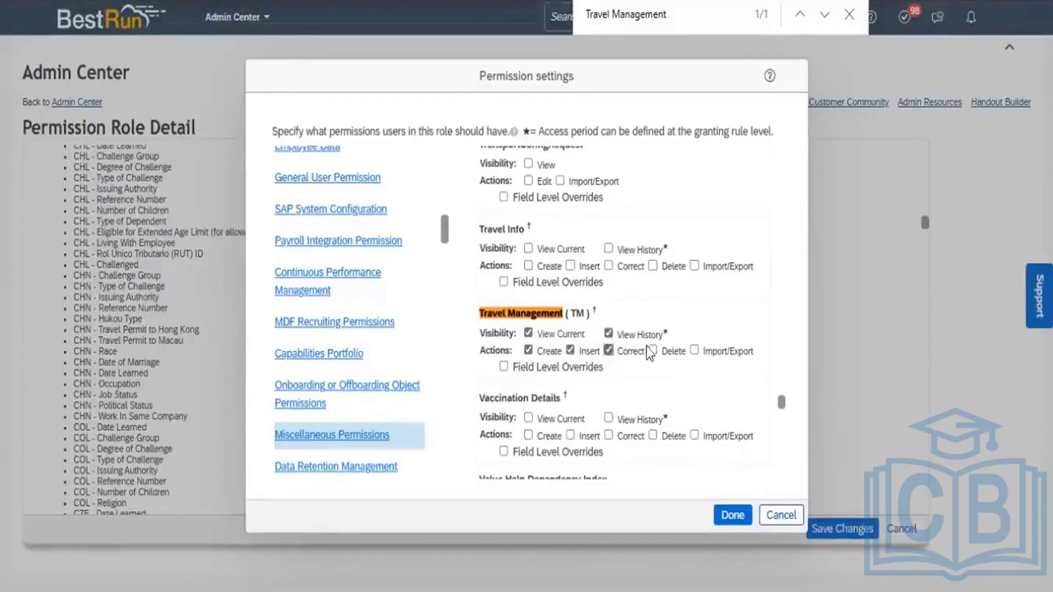
click(653, 352)
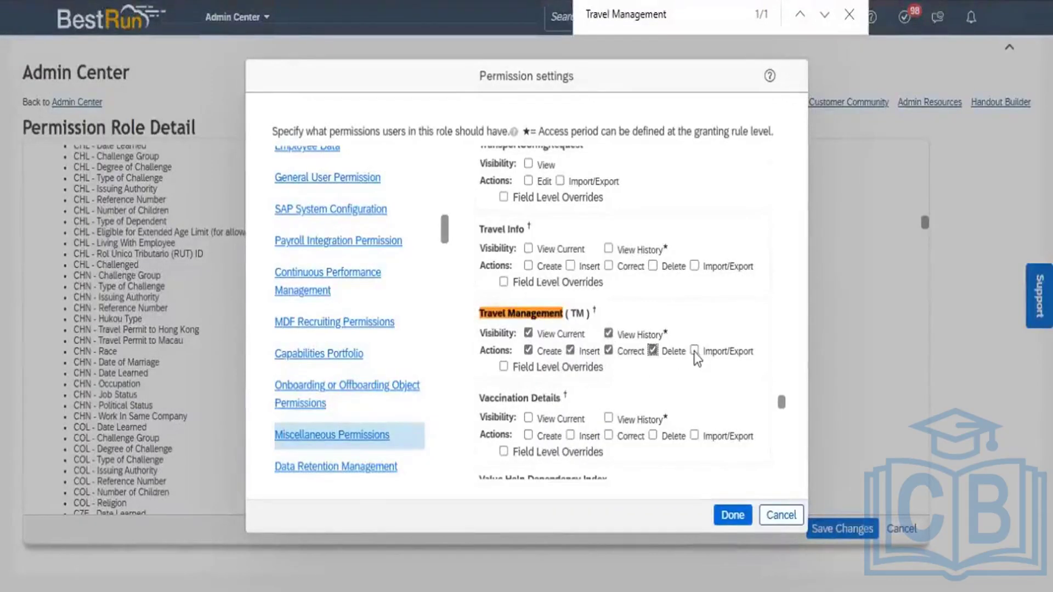
click(695, 351)
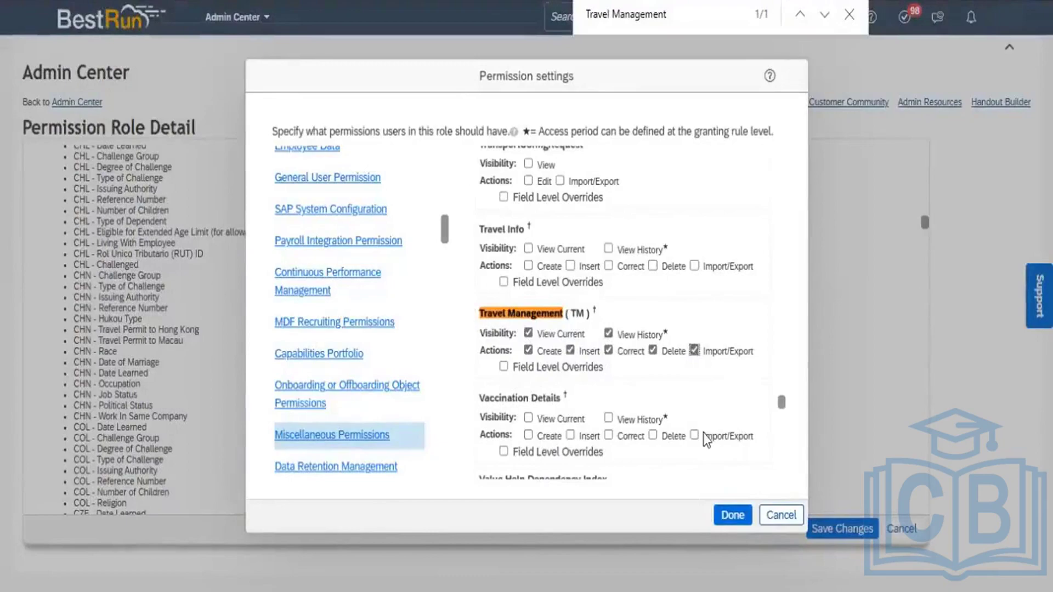
click(735, 518)
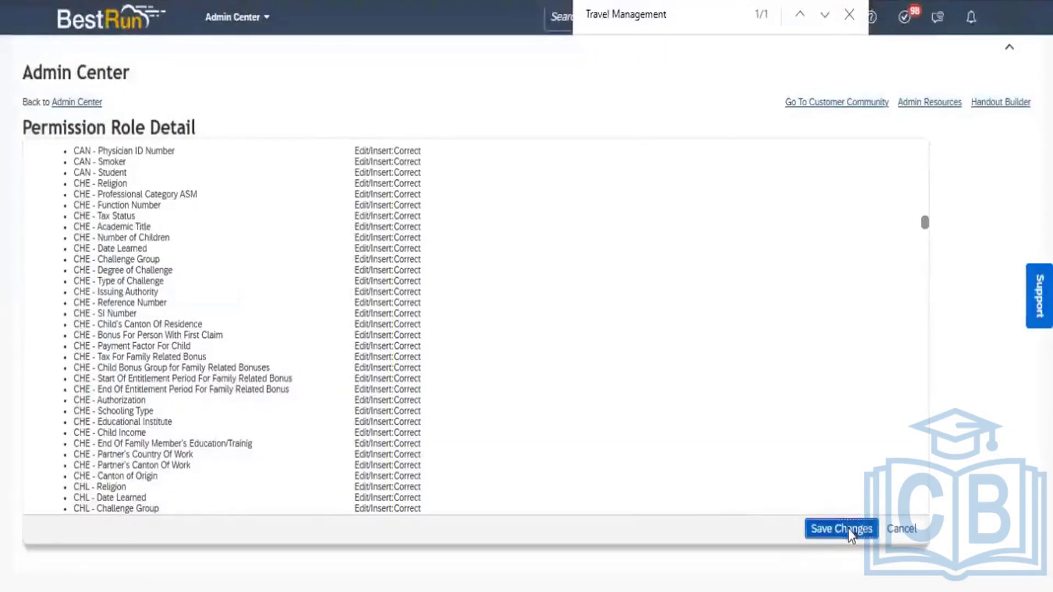
click(848, 529)
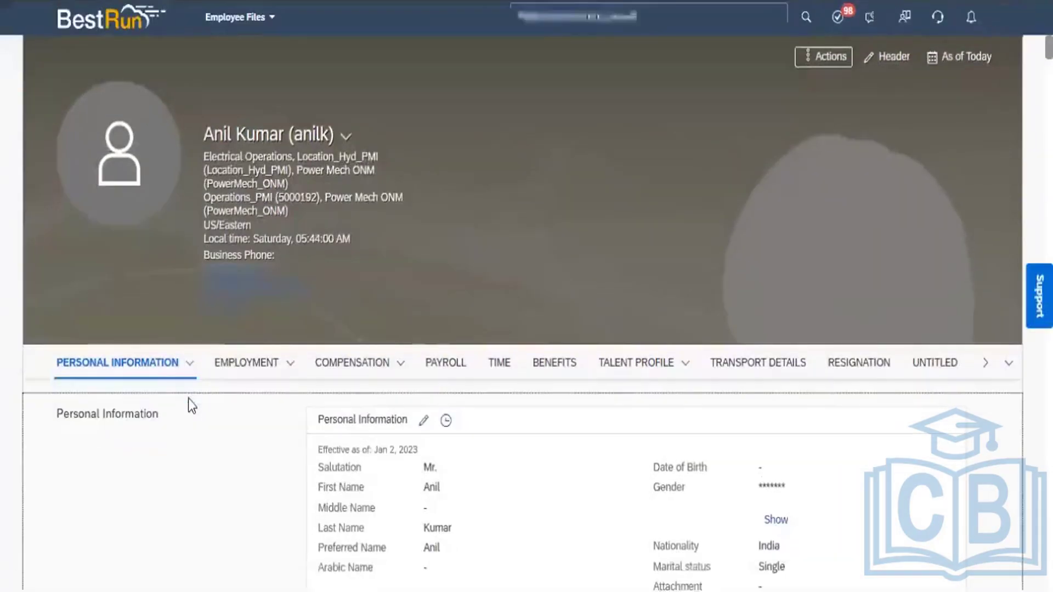
- Go to Travel Management ( TM ) in the employee's Personal Information, view its edit form fields and close the form without saving
click(189, 365)
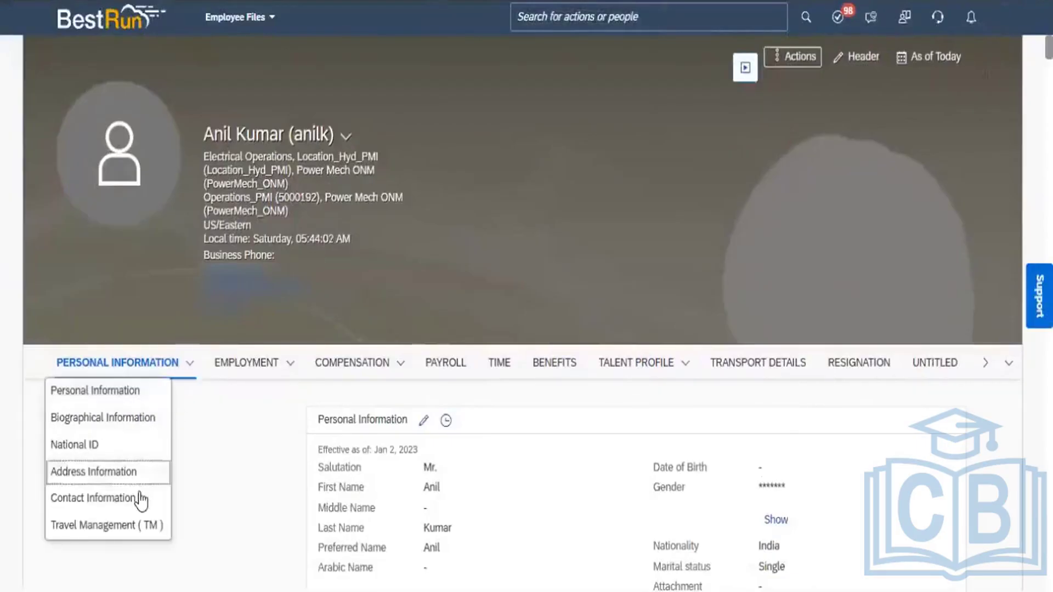
click(126, 525)
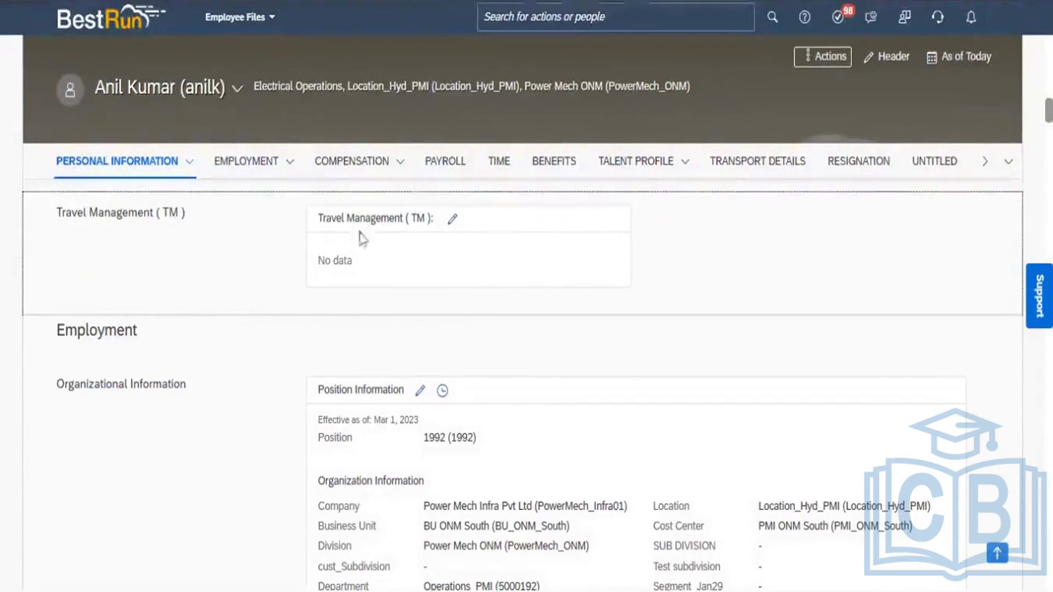
click(452, 219)
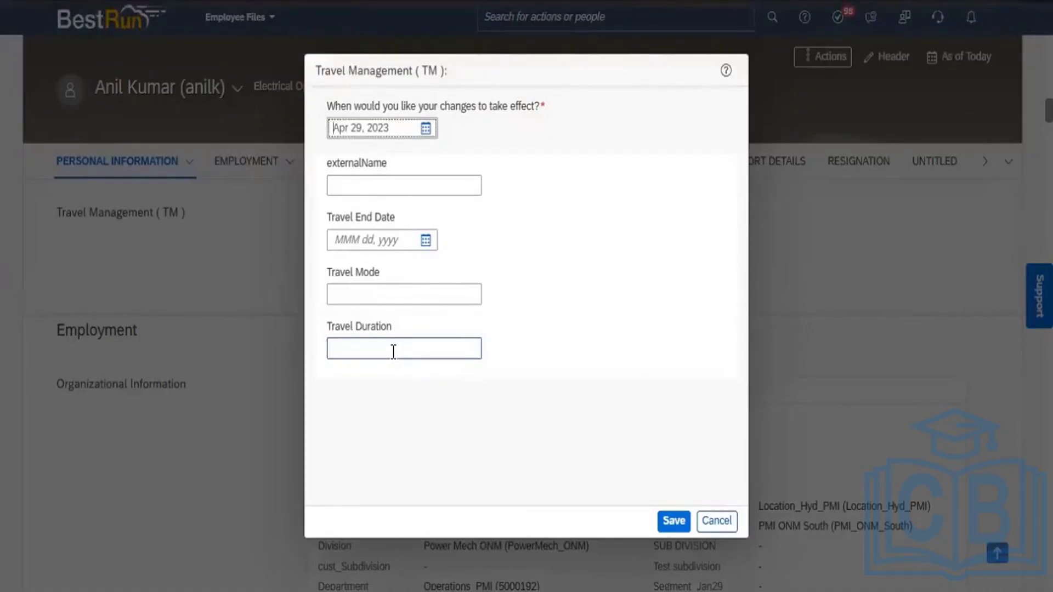
click(366, 292)
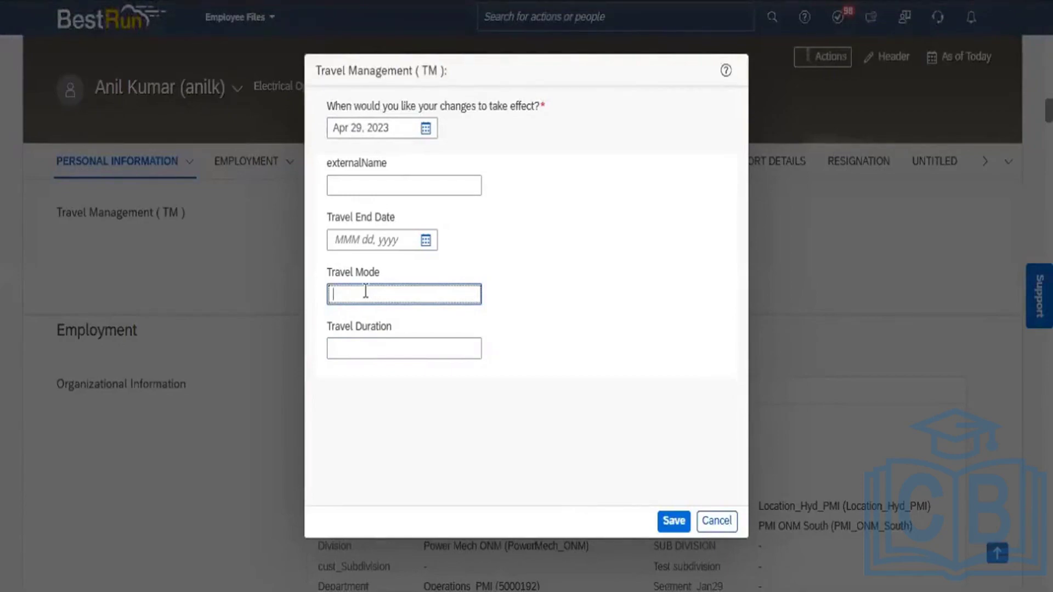
click(717, 521)
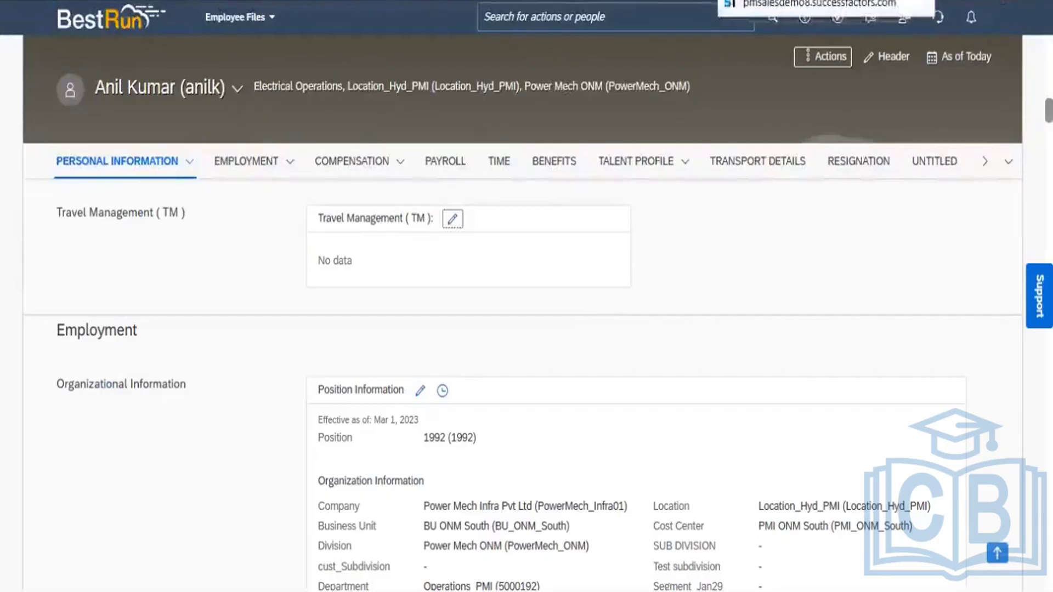
- Switch to the admin page with the permission role list and open the Picklist Center from an action search for picklist
click(768, 1)
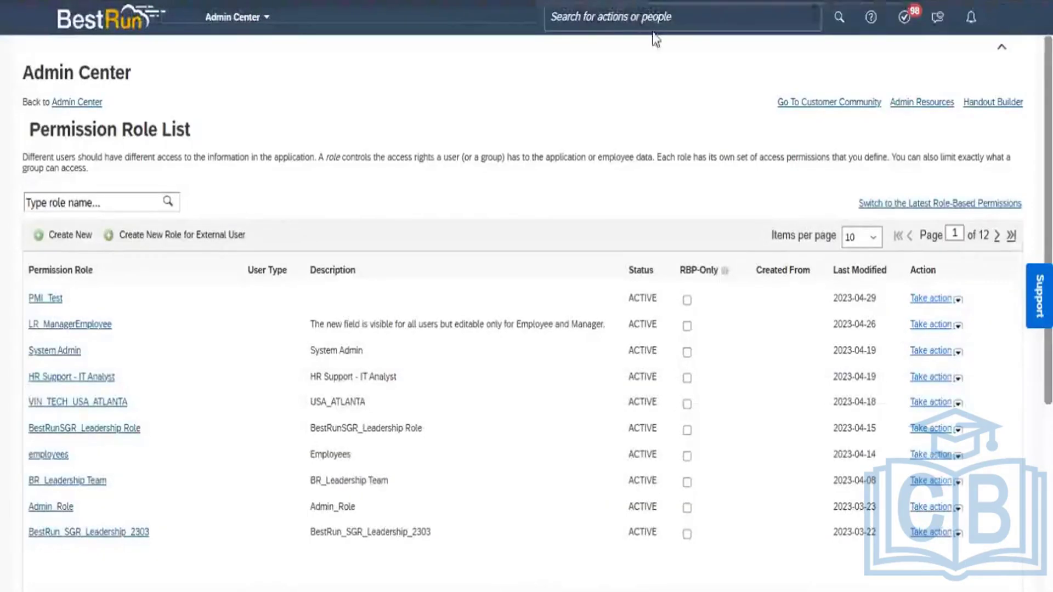
click(654, 14)
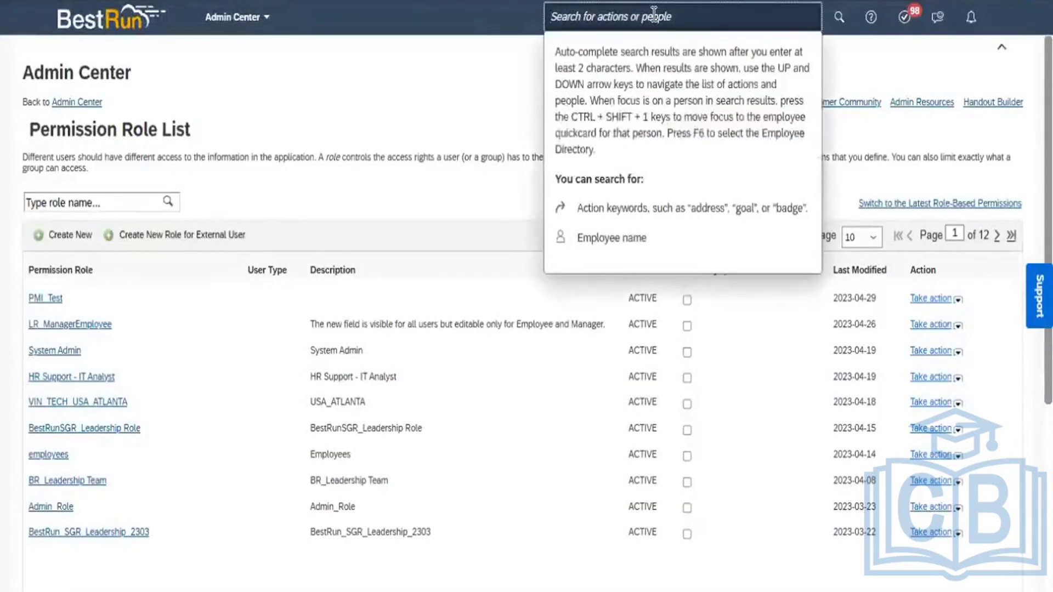
text(picklist)
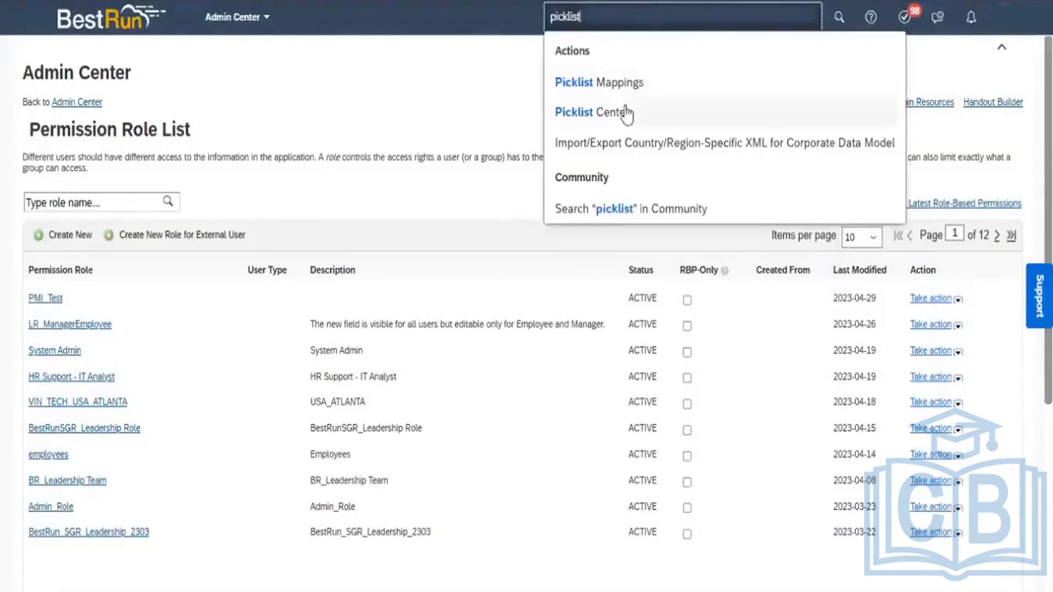
click(627, 114)
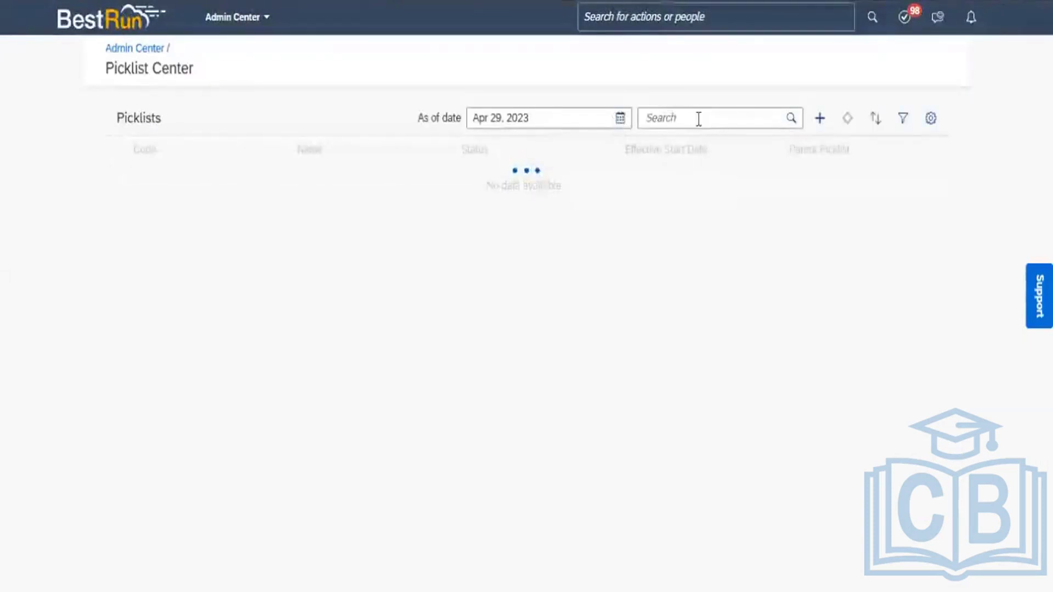
- Search the picklists for travel, open the active version of the Travel Mode picklist and copy its code
click(686, 117)
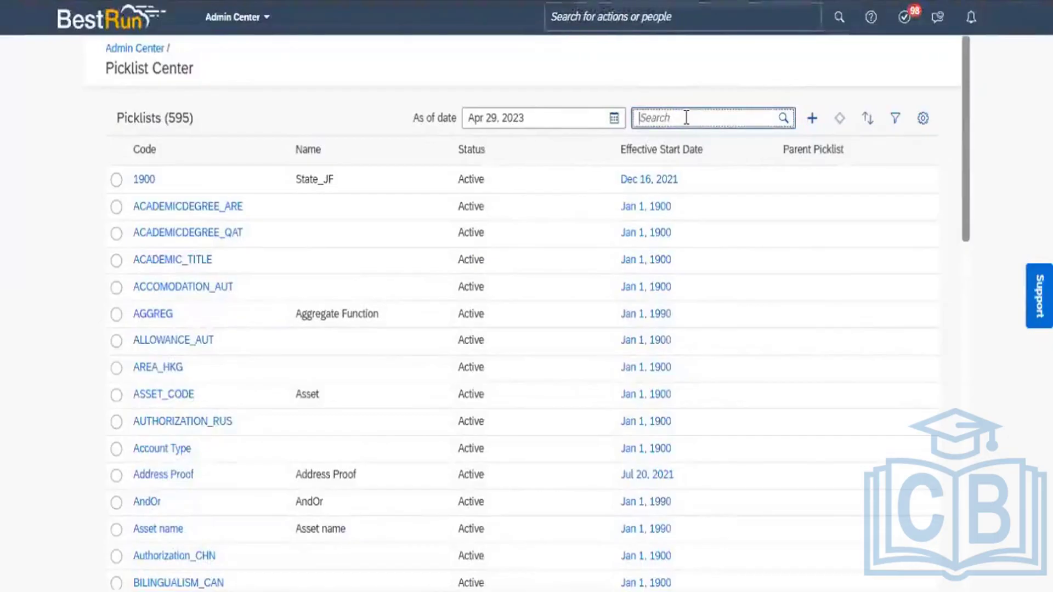
text(travel)
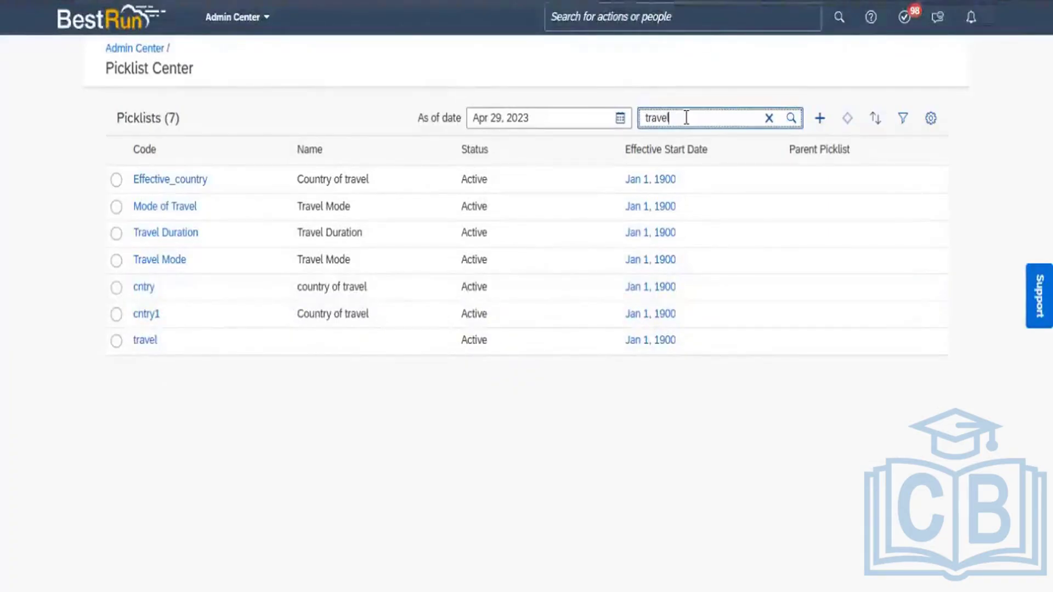
click(159, 260)
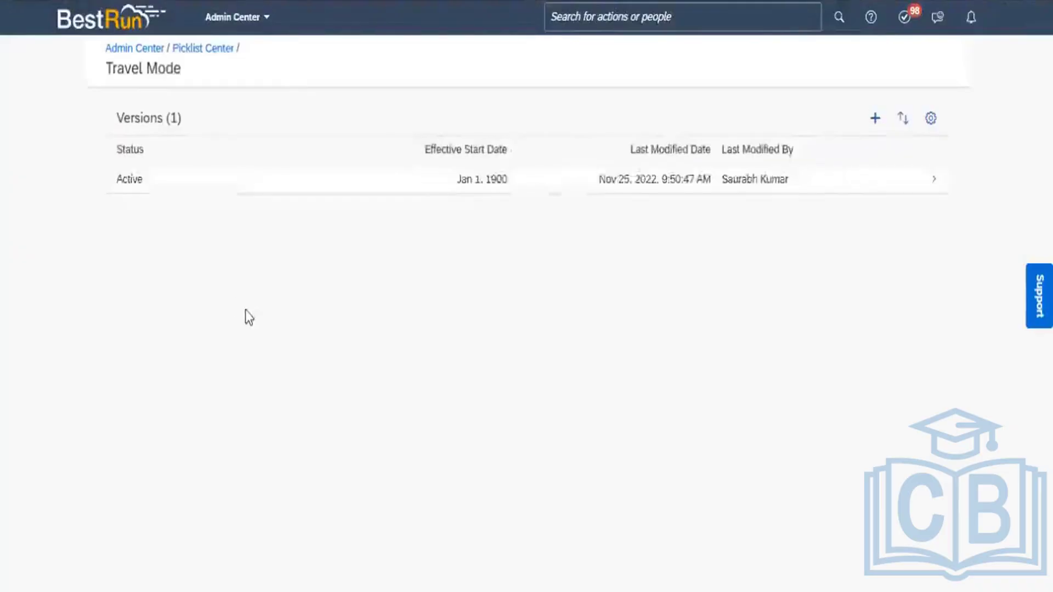
click(210, 194)
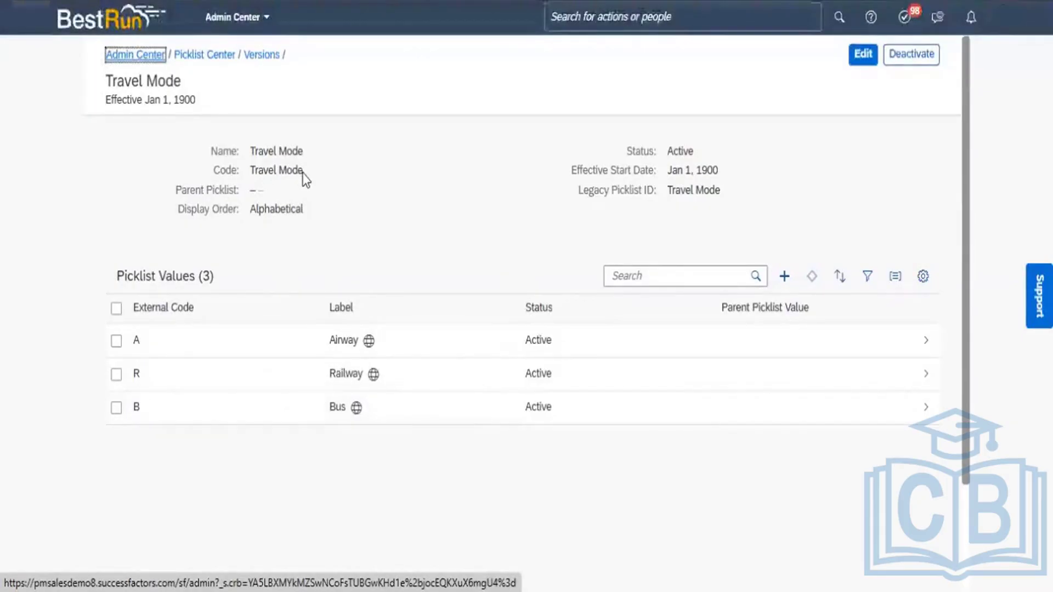
drag(301, 172, 249, 169)
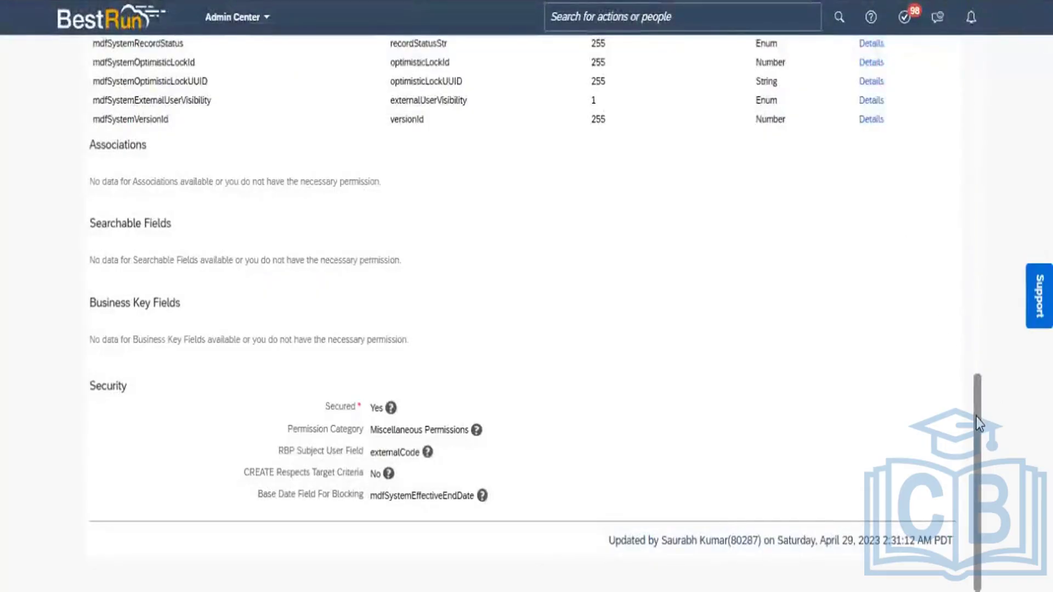
- Open the Travel Management ( TM ) object definition for correction and go to its field list
drag(977, 417, 960, 91)
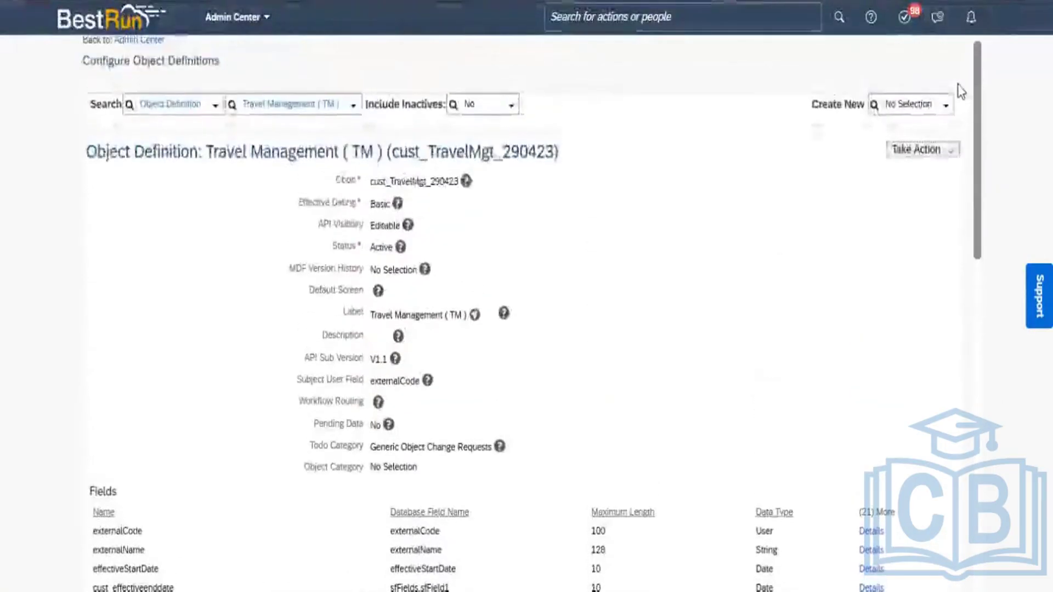
click(951, 152)
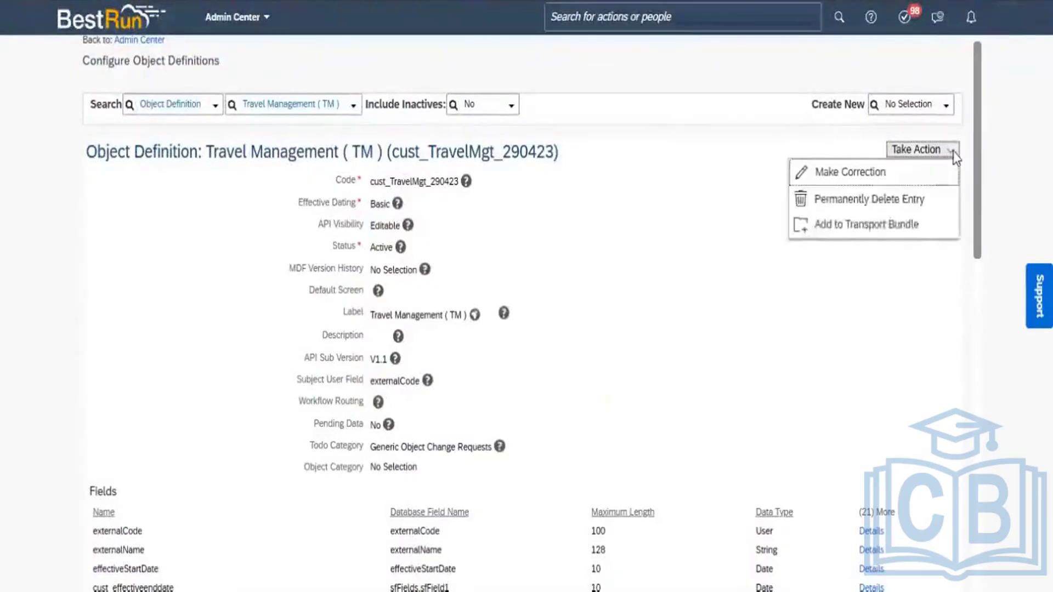
click(909, 177)
drag(978, 122, 989, 249)
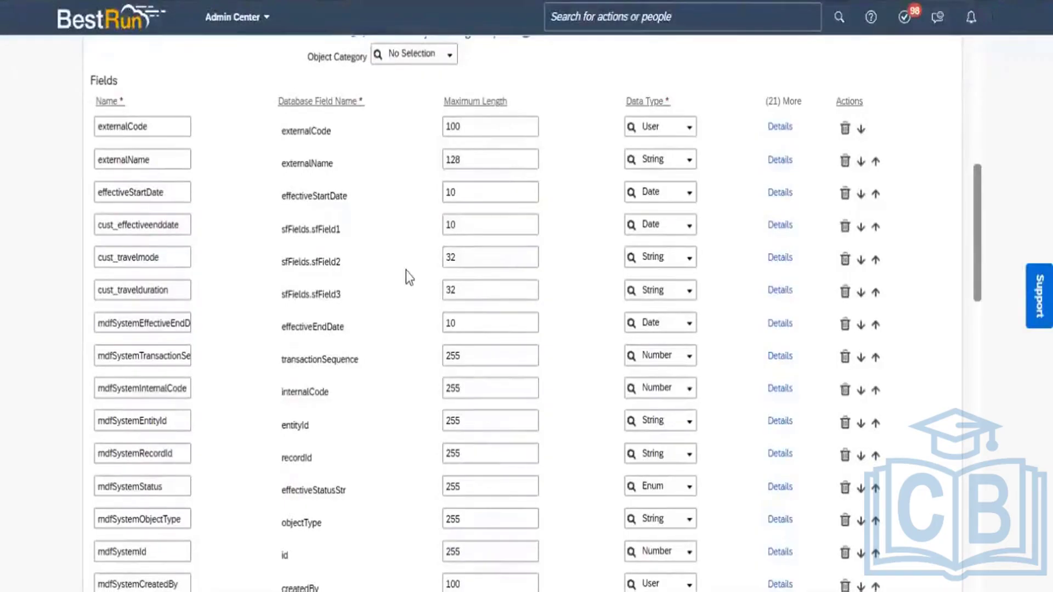
- In the details of cust_travelmode, set the data type to Picklist and the valid values source to Travel Mode
click(778, 258)
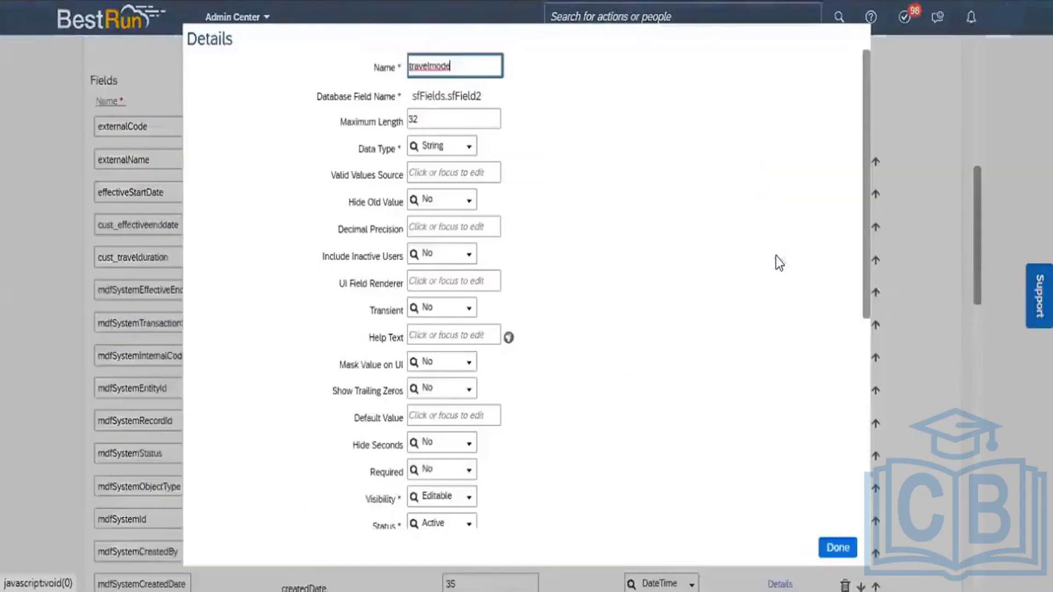
click(466, 146)
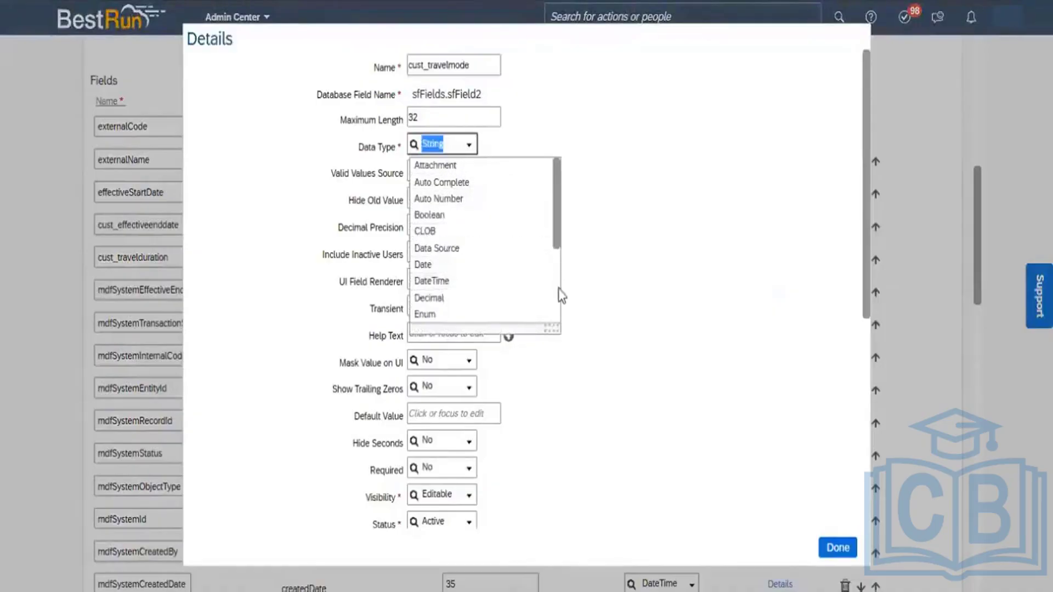
click(558, 299)
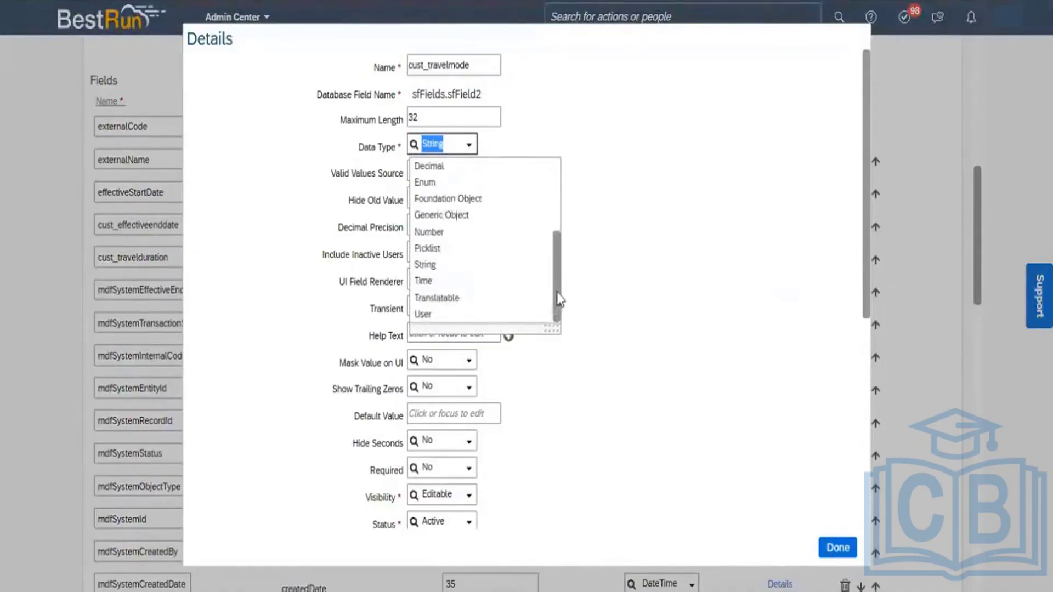
click(436, 250)
click(432, 171)
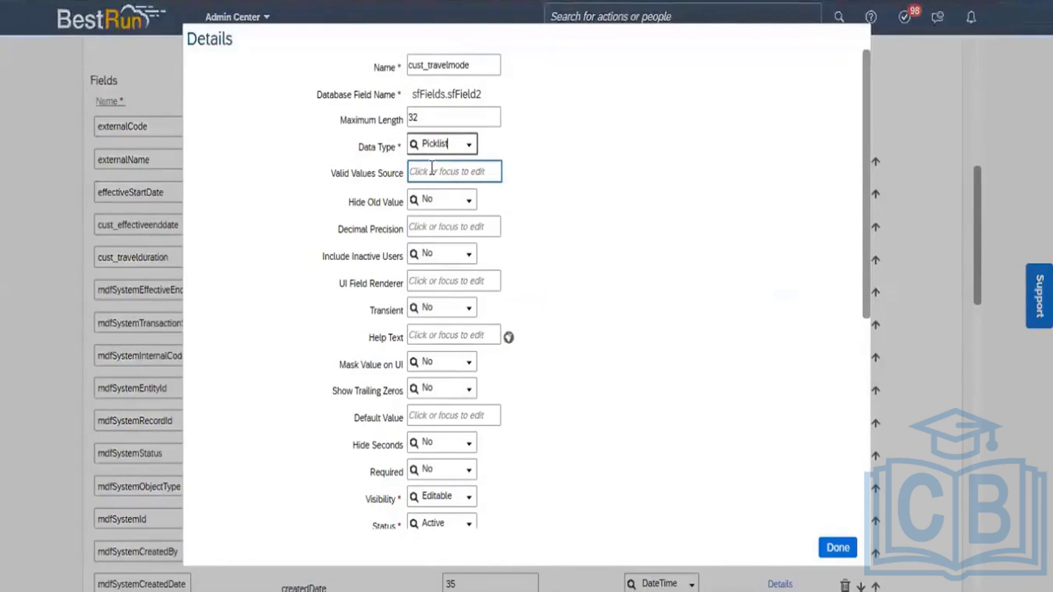
text(Travel Mode)
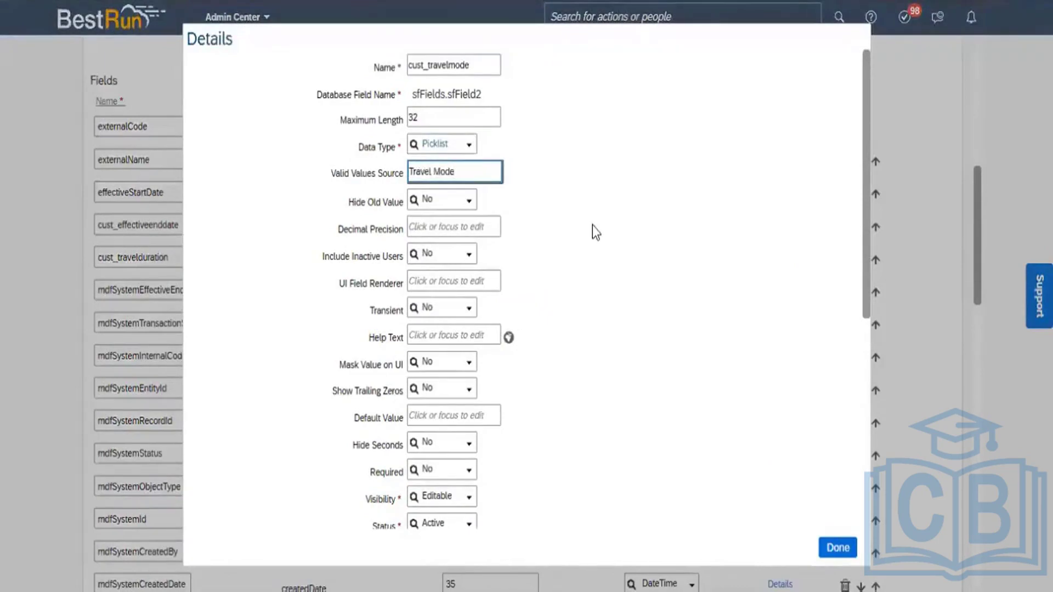
click(593, 225)
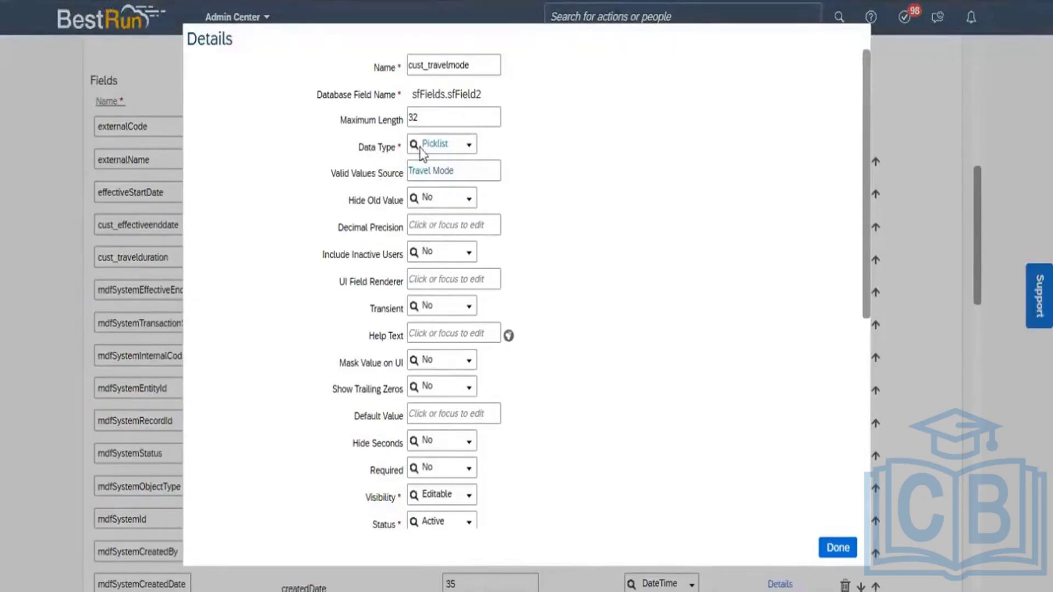
click(438, 180)
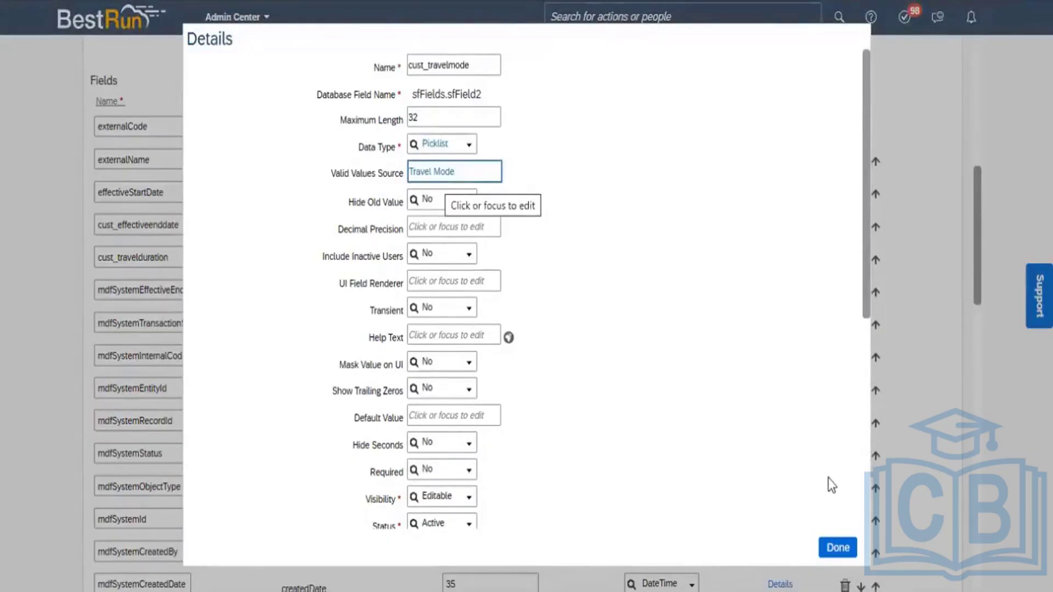
click(834, 499)
click(838, 548)
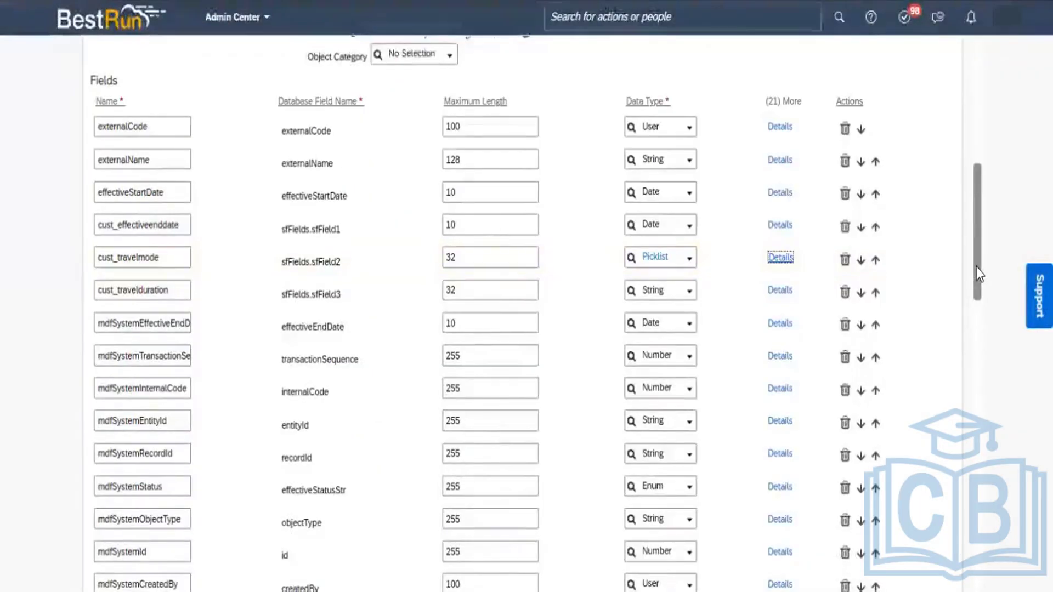
- Save the Travel Management ( TM ) object definition and accept the data type change for cust_travelmode
drag(976, 282, 993, 537)
scroll(992, 540, down, 3)
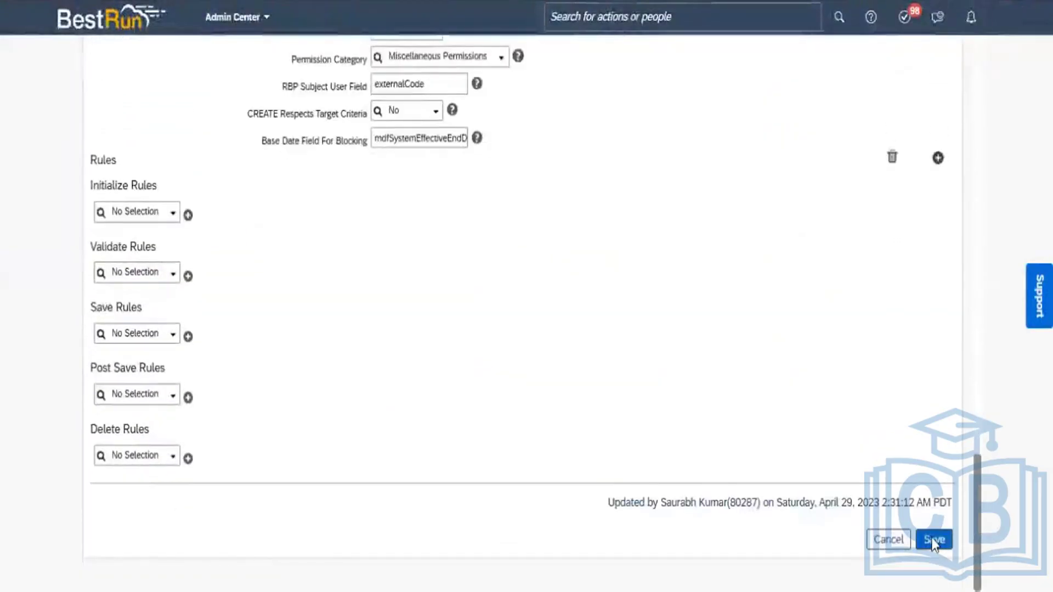
click(932, 540)
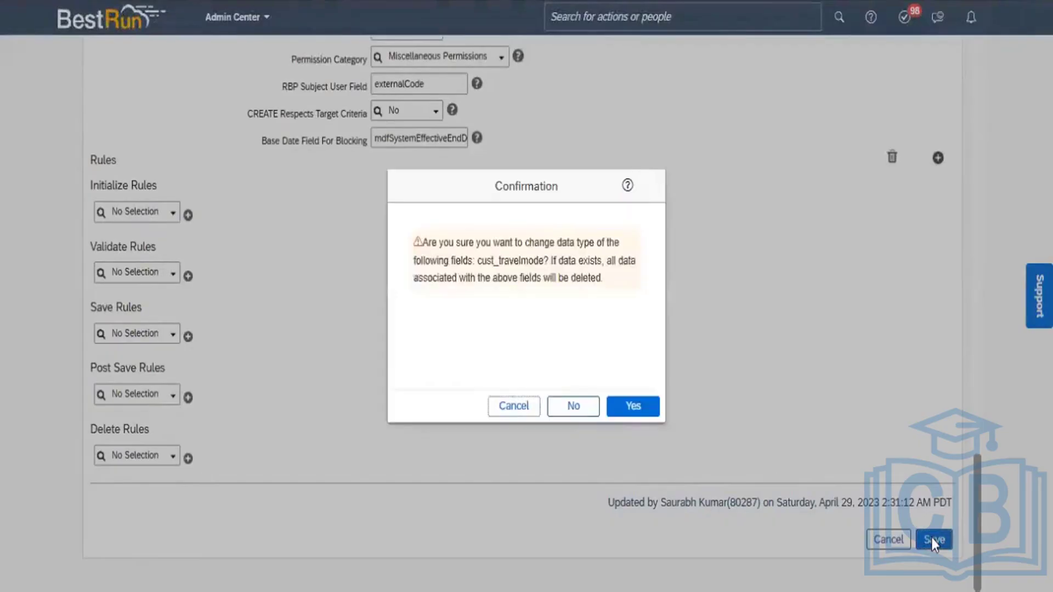
click(629, 406)
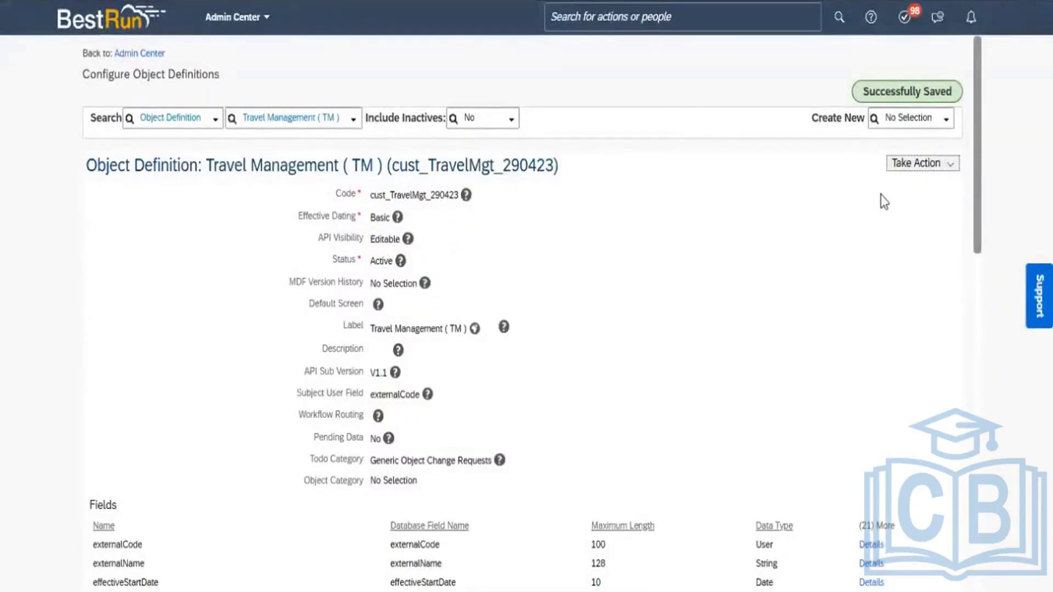
- Reload the employee profile, check the Travel Mode options in the Travel Management ( TM ) edit form and close it without saving
click(592, 28)
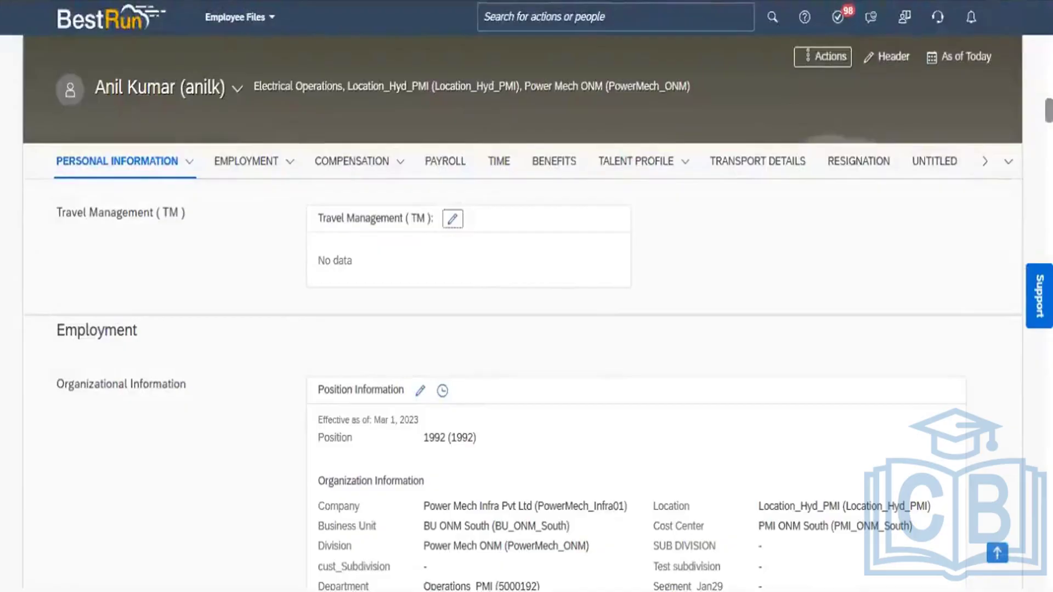
click(63, 0)
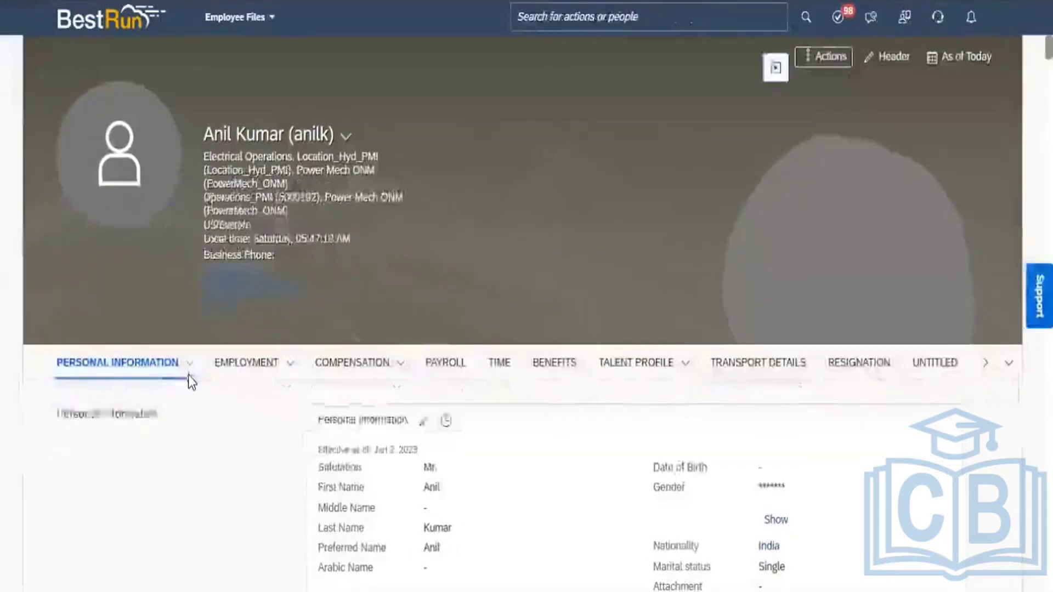
click(189, 378)
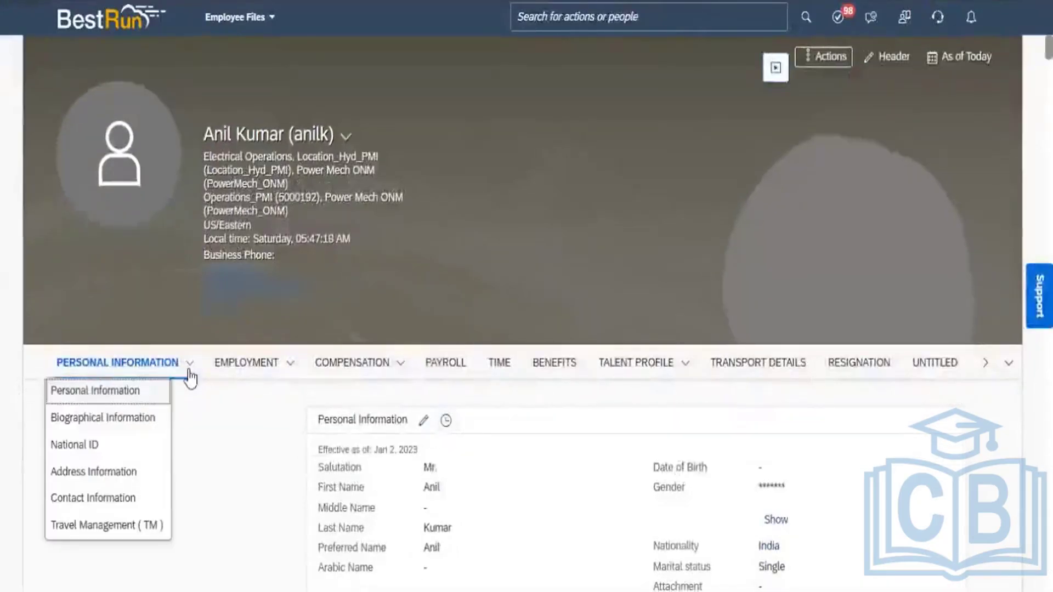
click(120, 525)
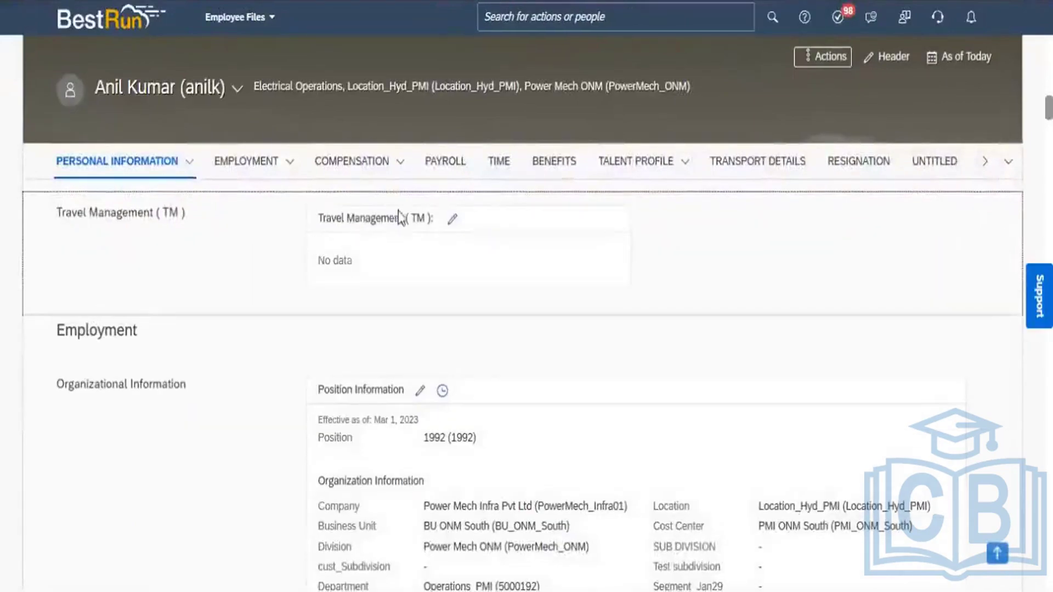
click(452, 218)
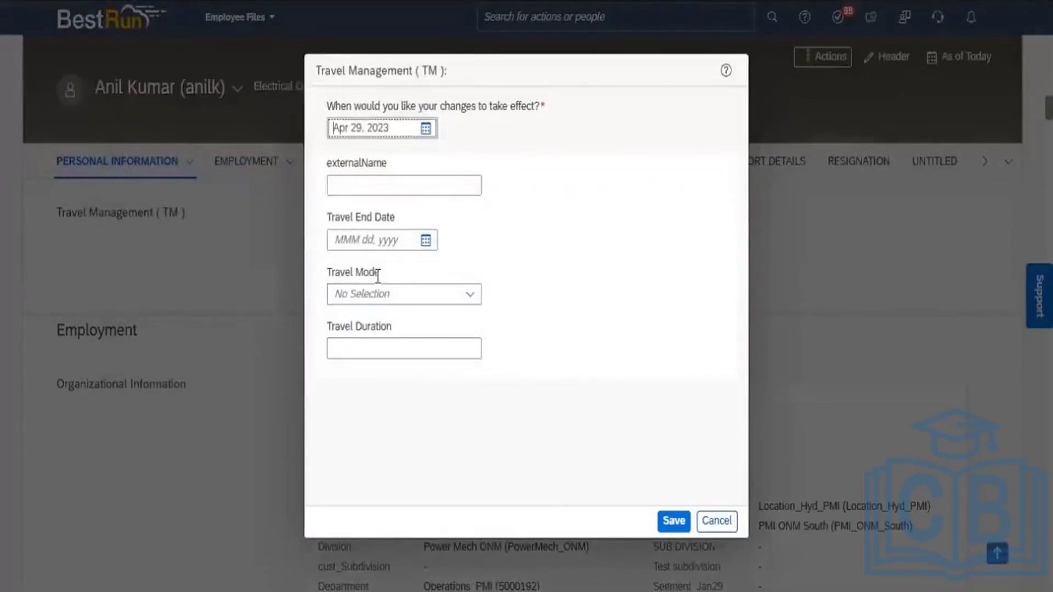
click(467, 307)
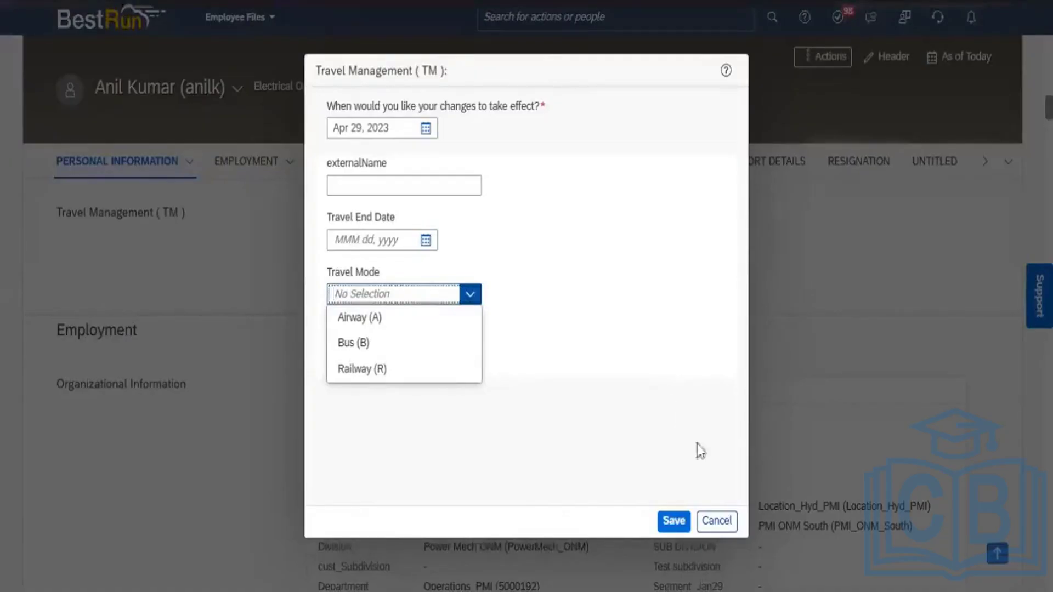
click(716, 521)
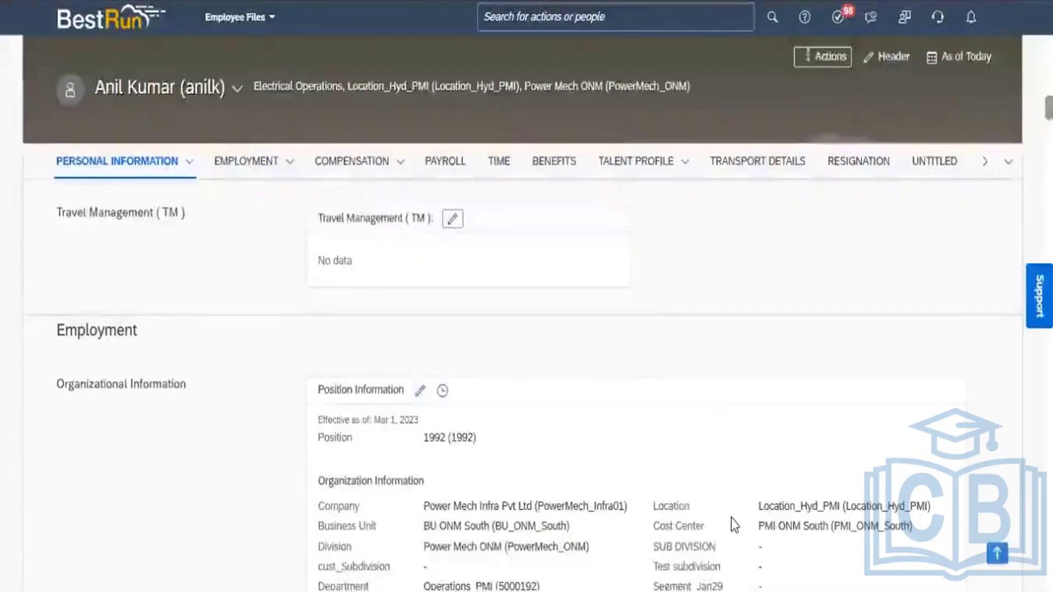